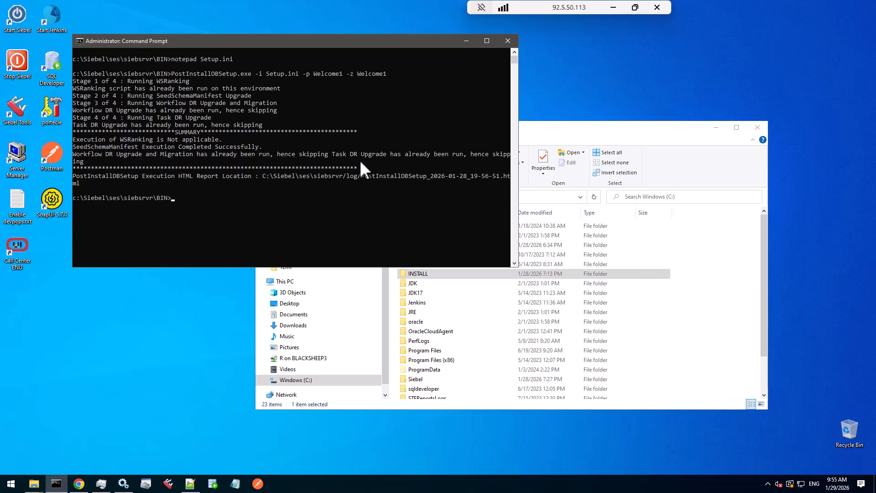
Highlight the PostInstallDBSetup command line in the command prompt window
click(173, 74)
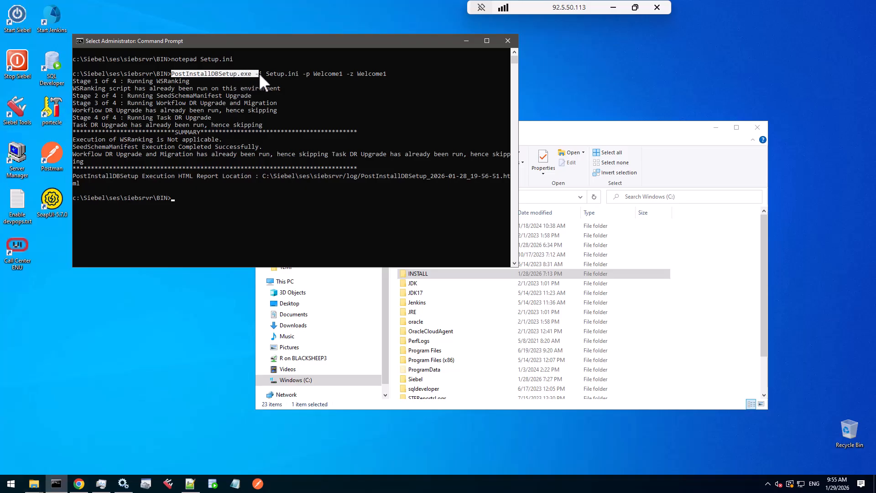
drag(259, 73, 379, 72)
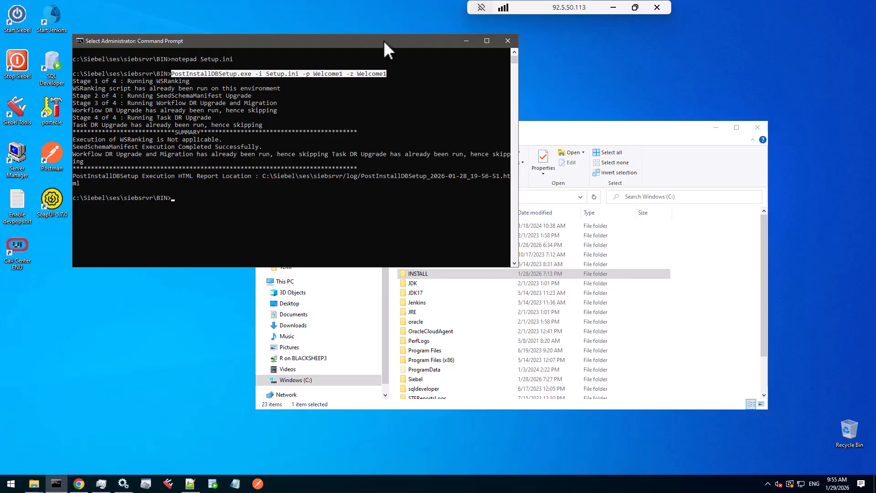
Open the C:\Siebel\ses_2310\siebsrvr\BIN folder in File Explorer
click(606, 130)
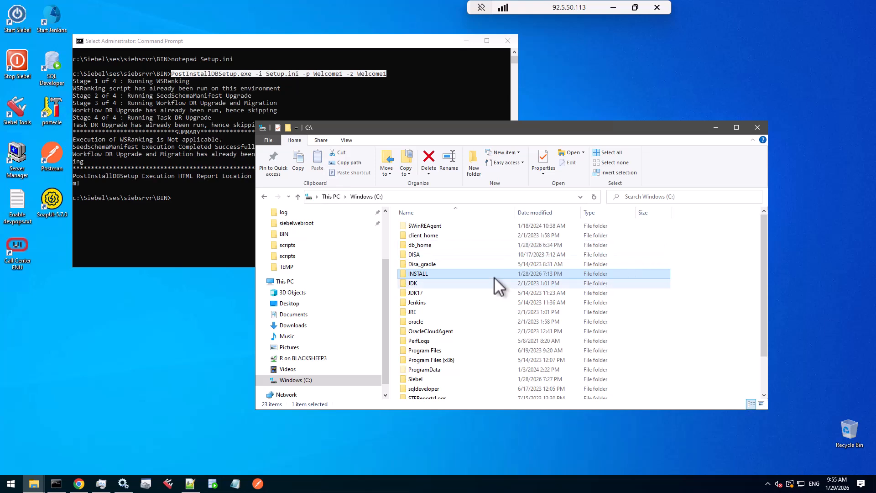
double_click(420, 379)
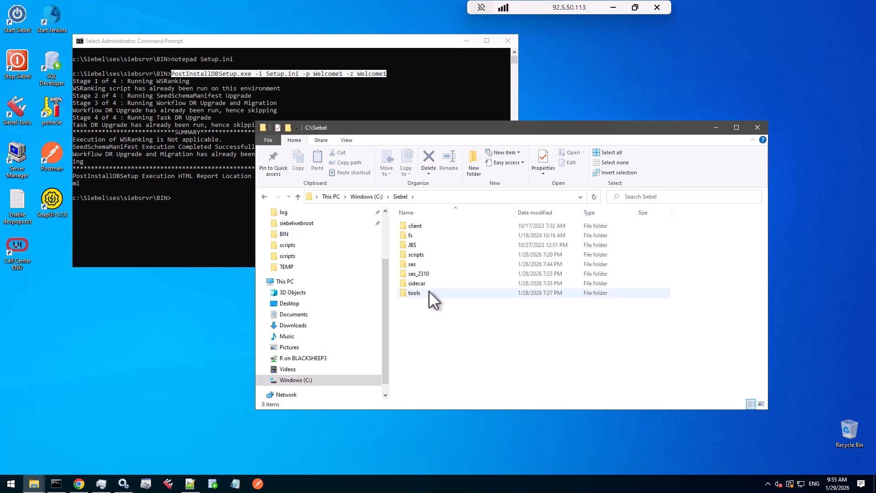
click(424, 273)
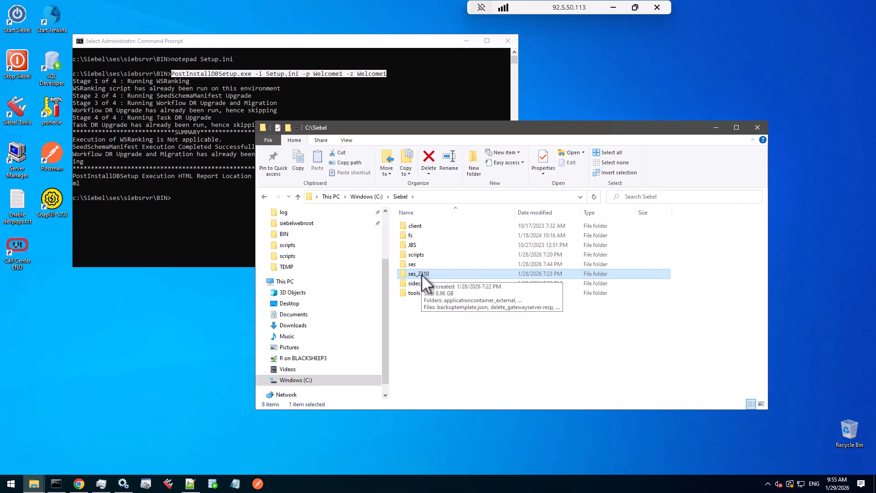
double_click(420, 274)
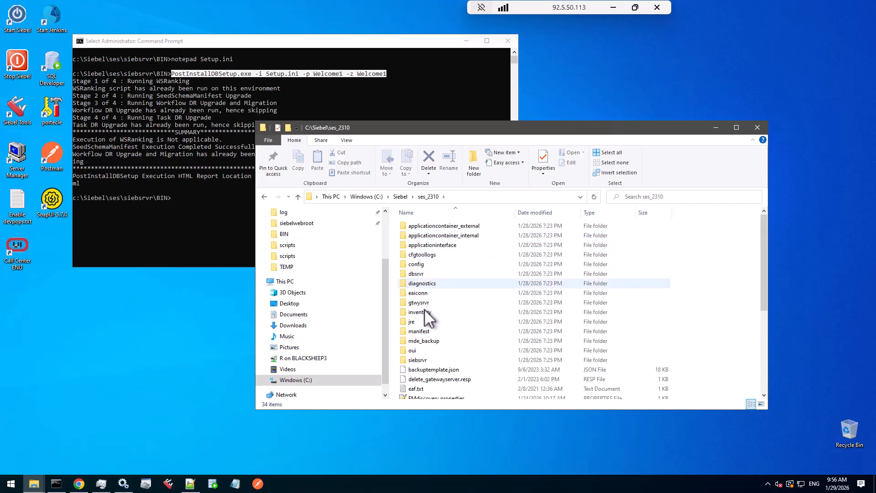
double_click(418, 360)
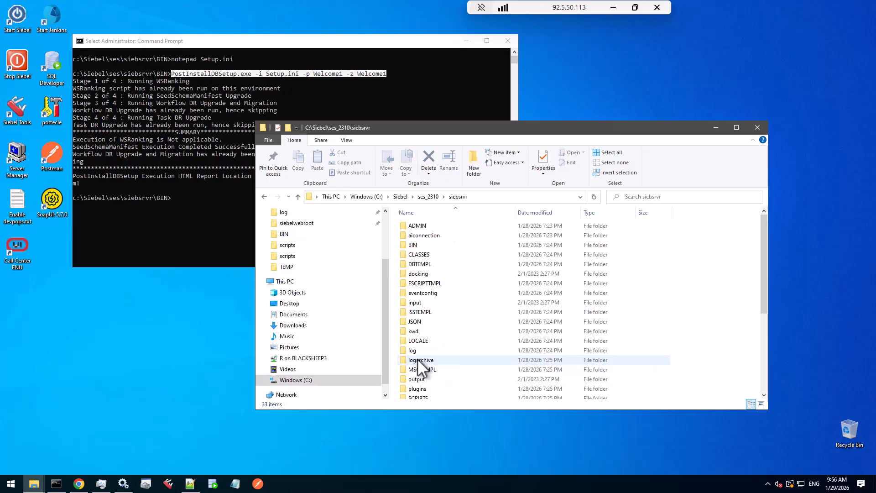
double_click(414, 245)
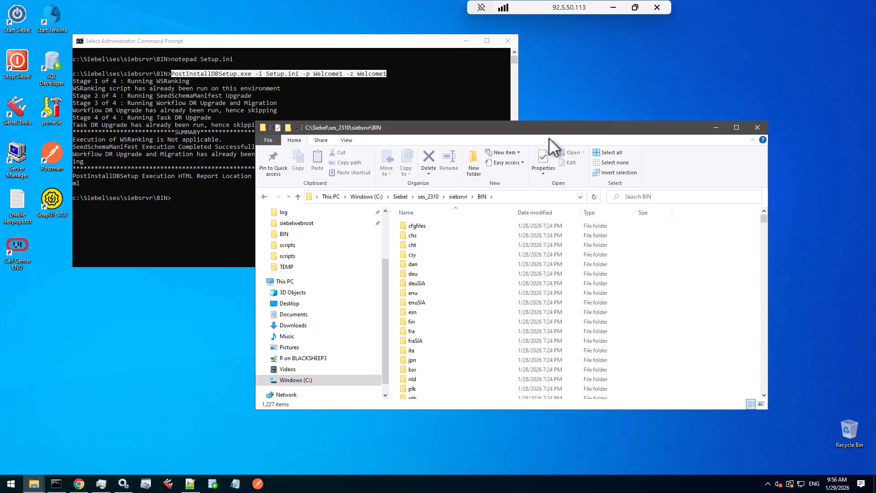
Move the Explorer window and select RepositoryUpgrade.zip in the BIN folder
drag(552, 129, 458, 72)
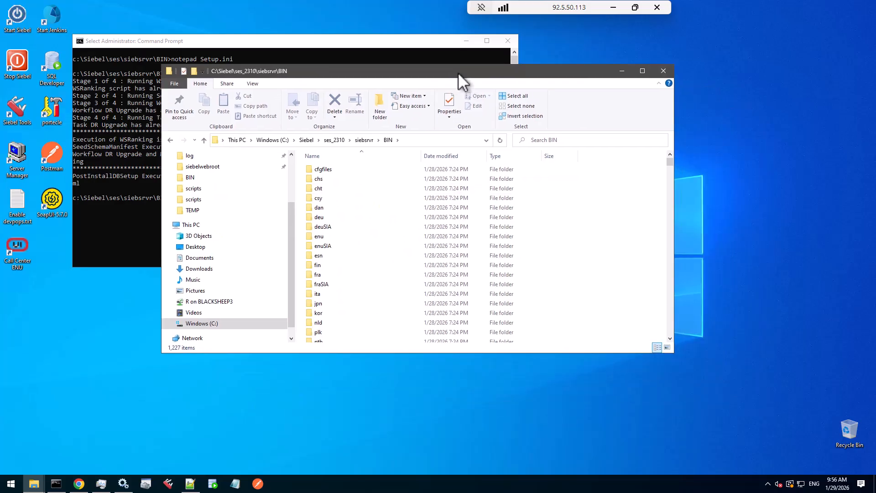
click(327, 210)
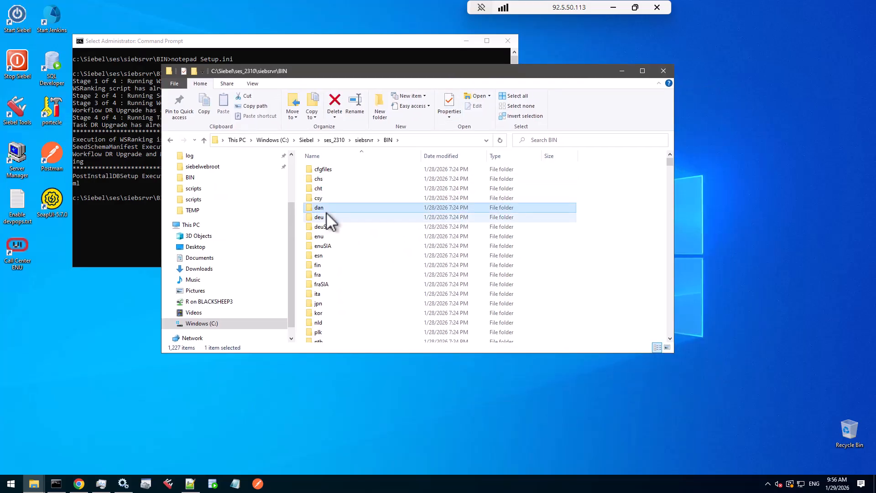
text(r)
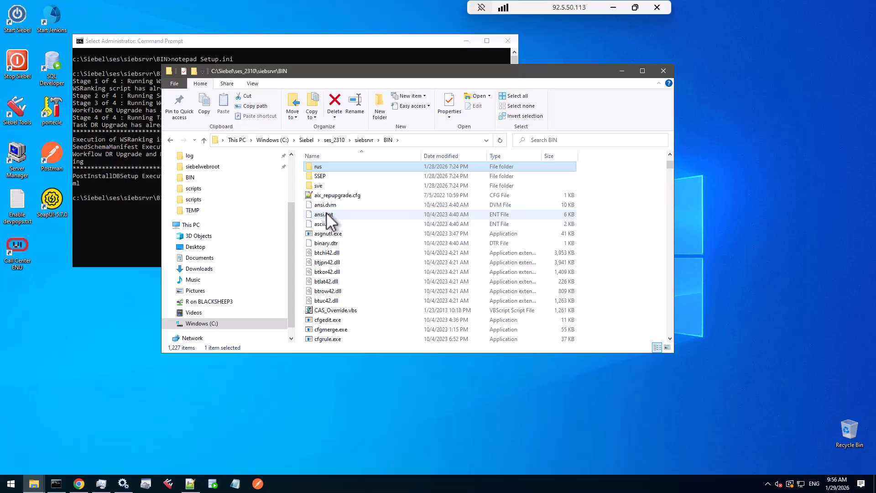
text(ep)
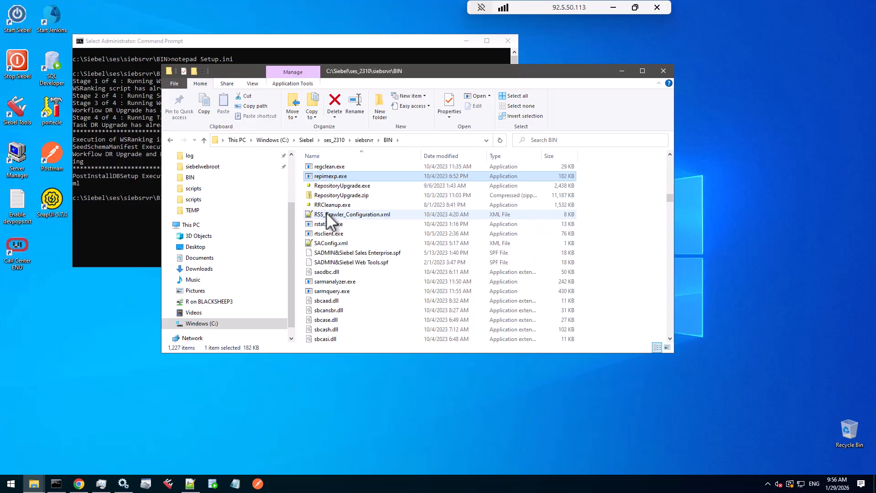
click(341, 195)
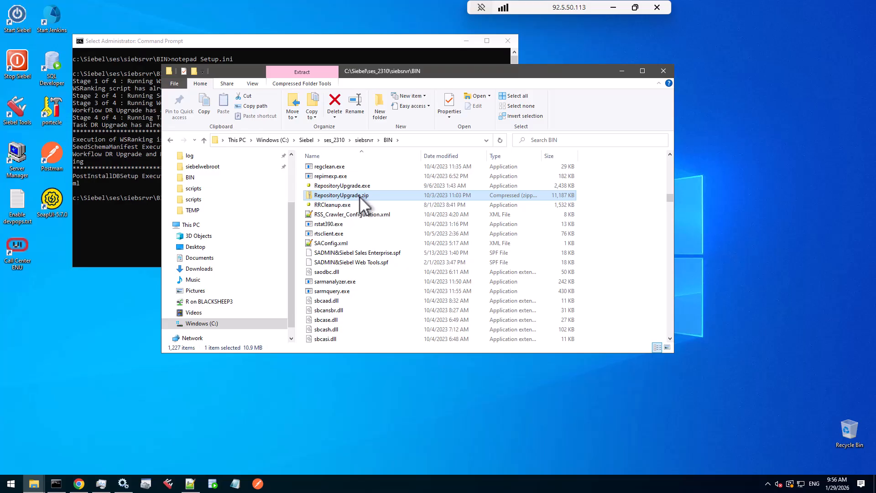
Open RepositoryUpgrade.zip as an archive in 7-Zip and reposition its window
right_click(360, 196)
mouse_move(449, 248)
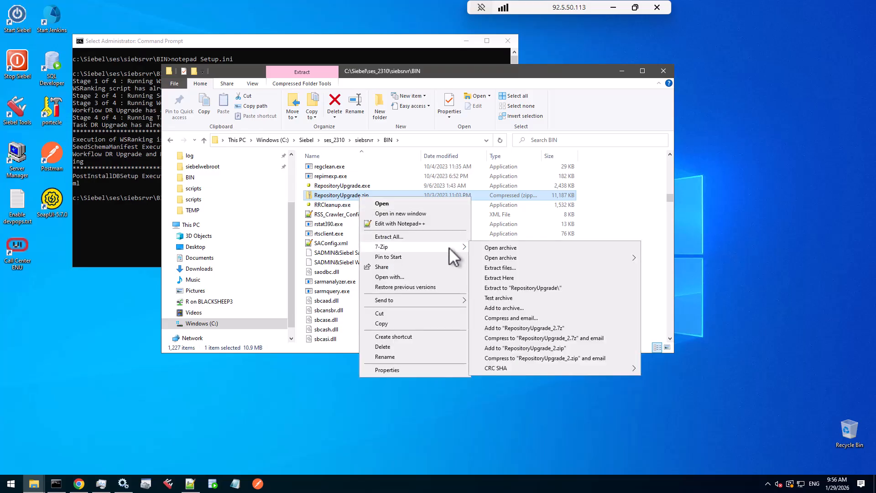
click(491, 246)
drag(711, 232, 524, 59)
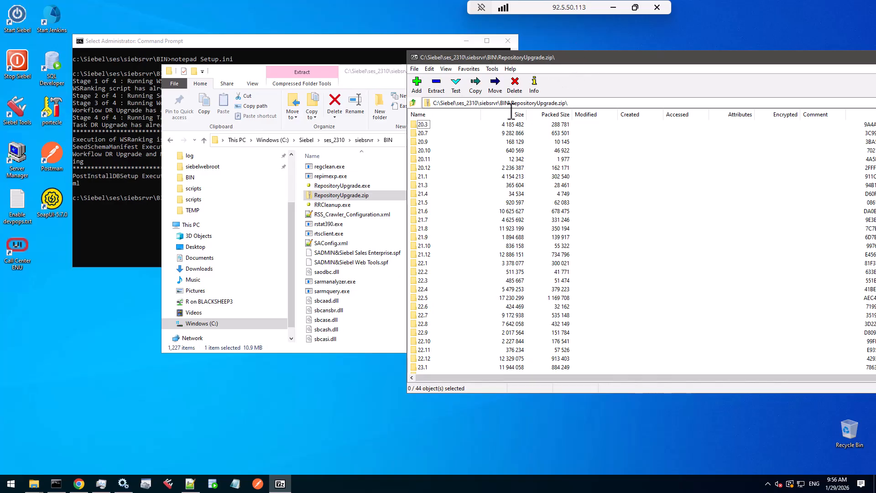
Browse the version folders inside the archive, selecting 20.3, 22.1 and 23.10
click(424, 124)
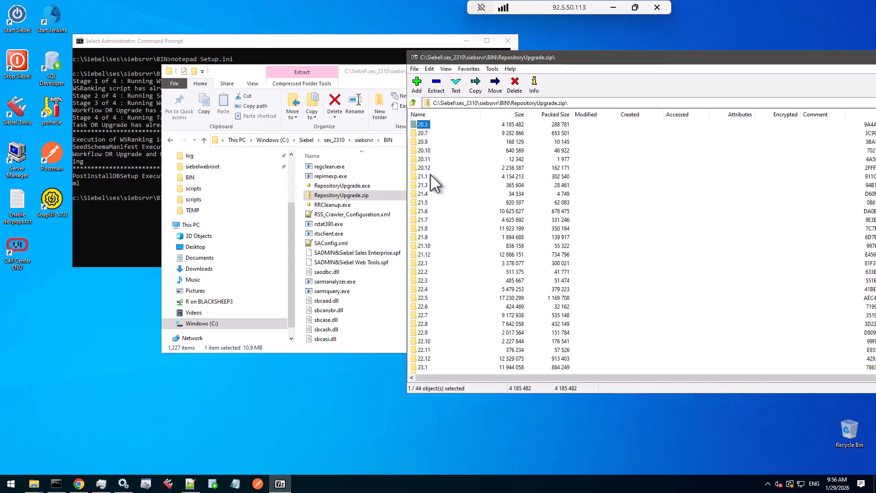
click(426, 261)
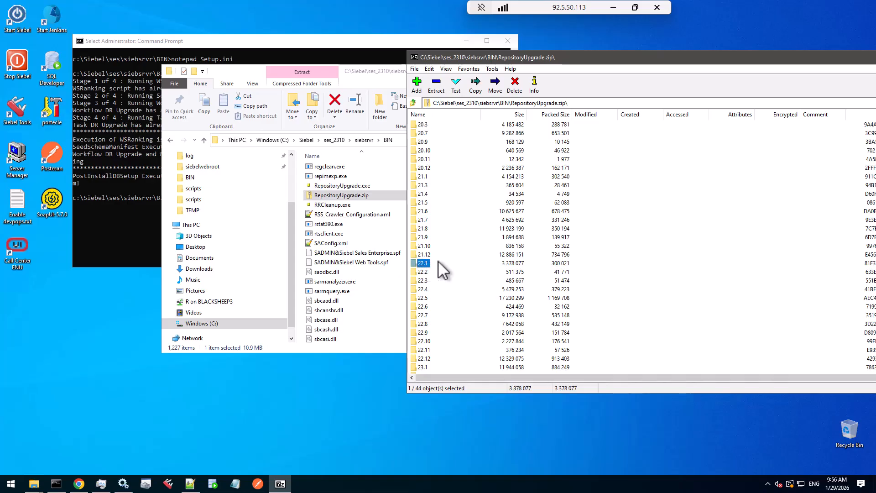
scroll(438, 261, down, 2)
scroll(438, 261, down, 3)
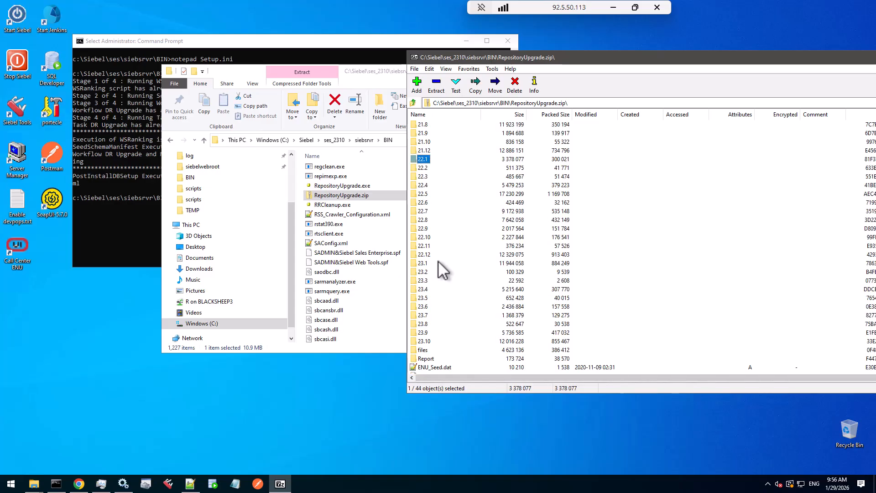
click(425, 315)
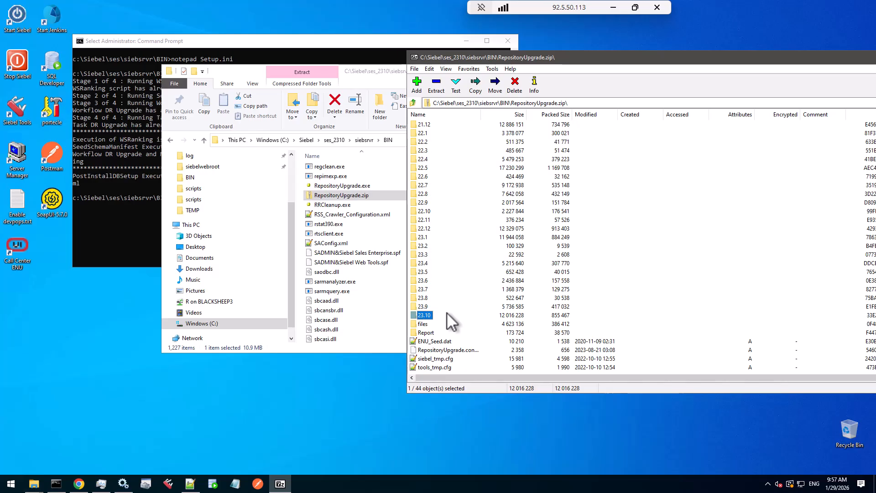
Open the 23.10 folder and its Repository subfolder in the archive, then return to the archive root
double_click(423, 315)
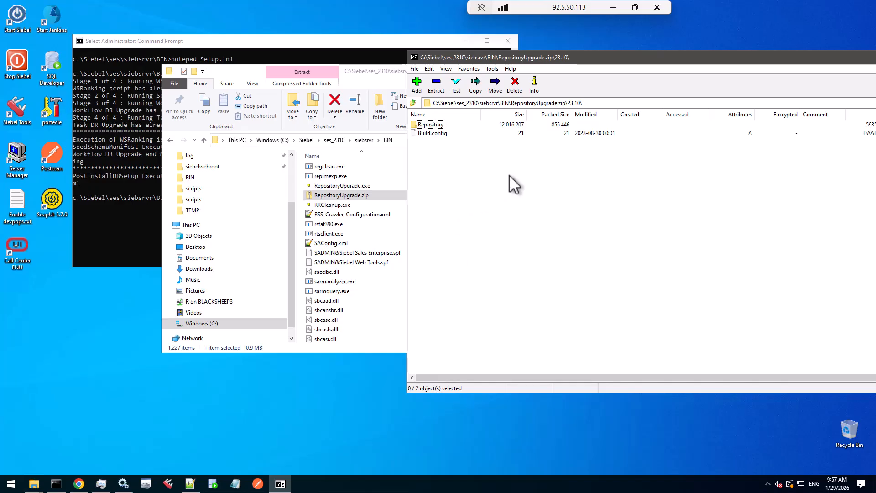
double_click(433, 124)
click(433, 125)
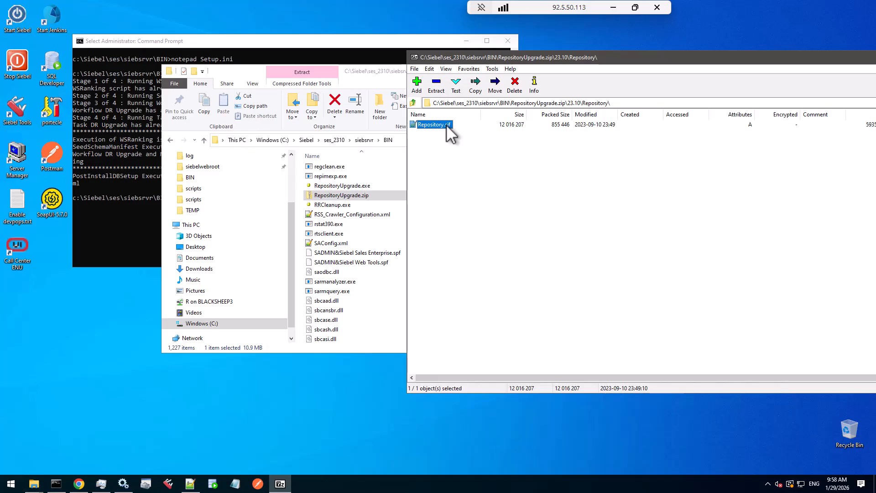
click(414, 103)
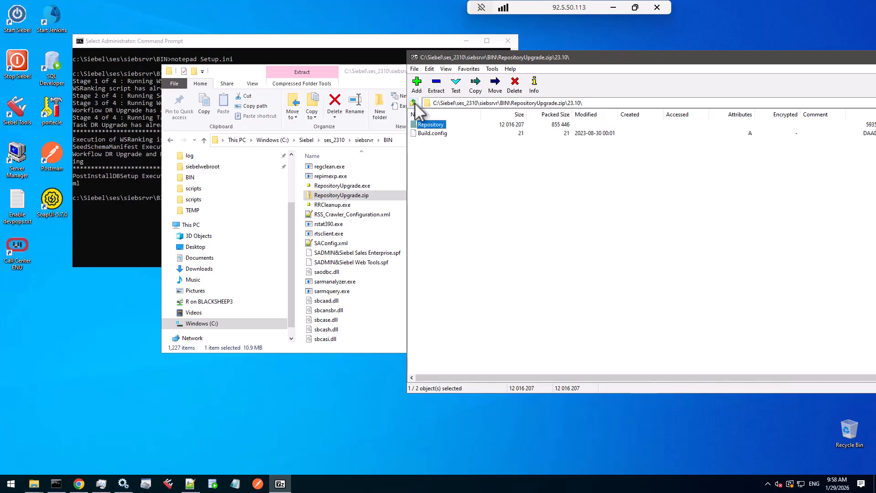
click(414, 104)
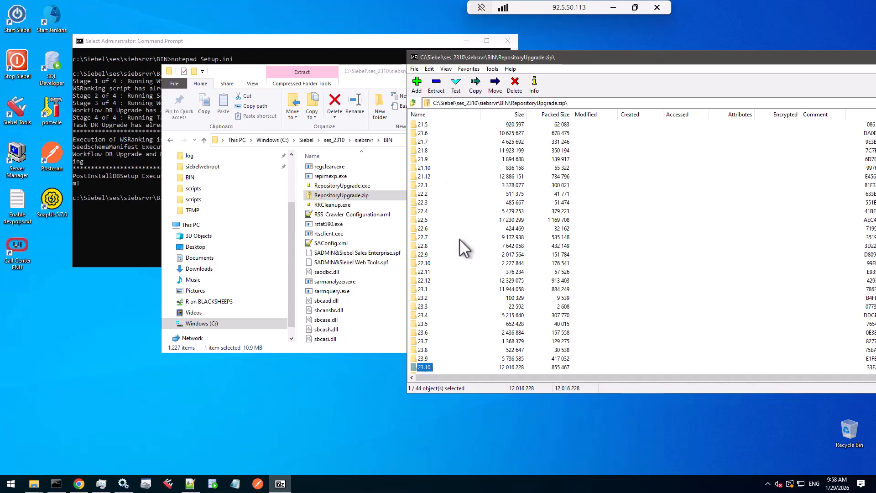
Inspect the contents of the 21.12 folder in the archive and return to the root
scroll(460, 241, up, 3)
click(428, 124)
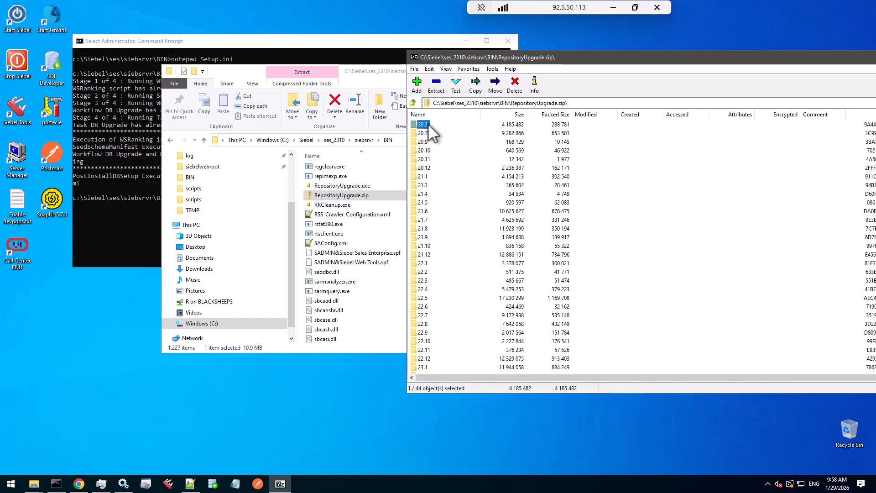
scroll(435, 234, down, 5)
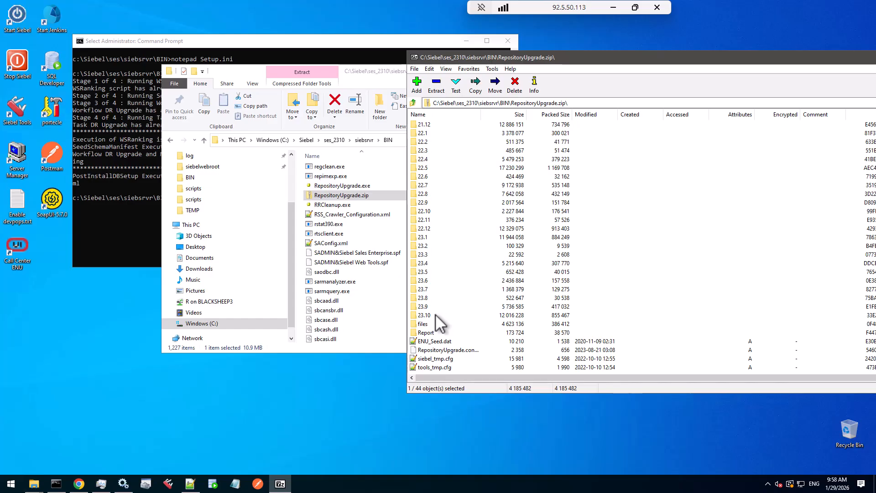
click(429, 314)
double_click(426, 124)
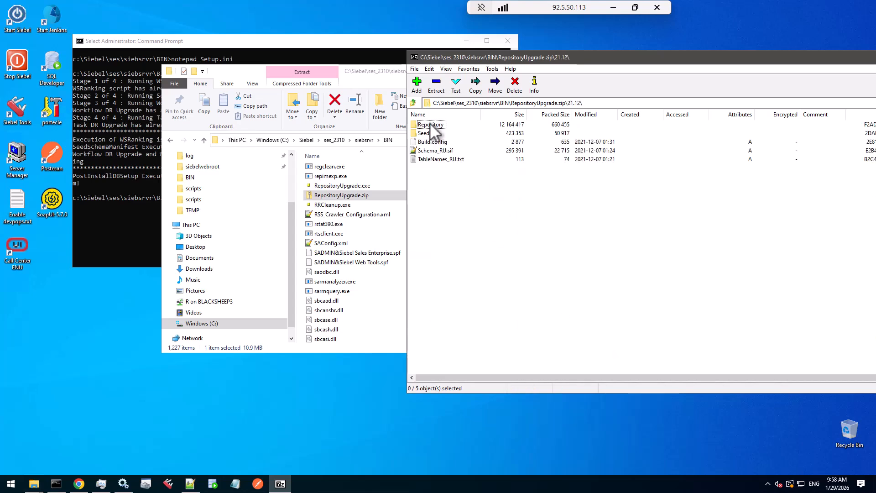
click(428, 125)
click(429, 133)
click(445, 150)
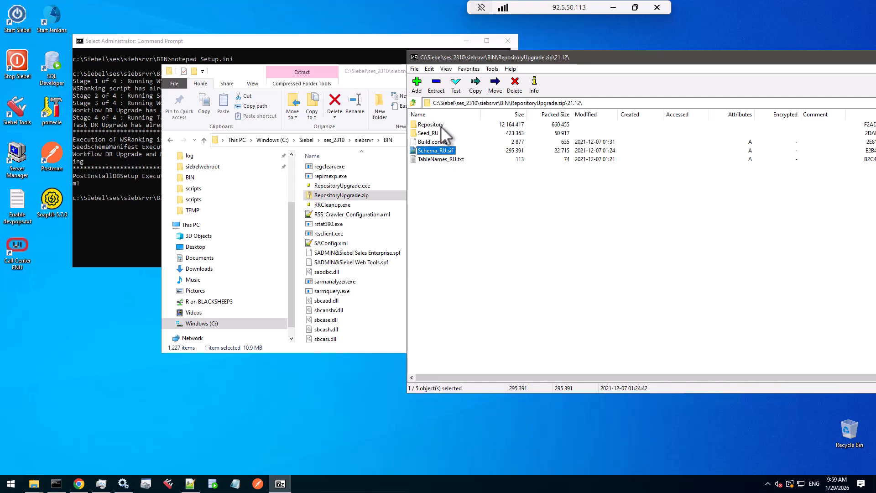
click(414, 103)
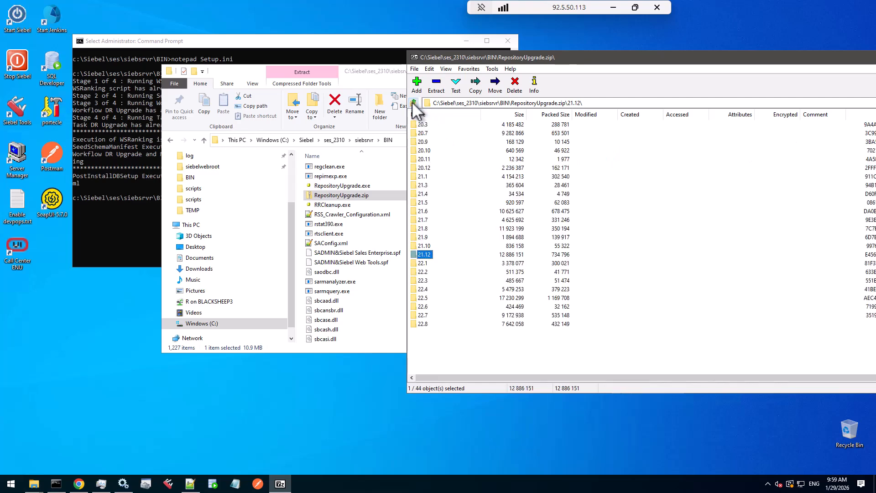
Open the 23.1 folder in the archive and return to the root
scroll(457, 272, down, 4)
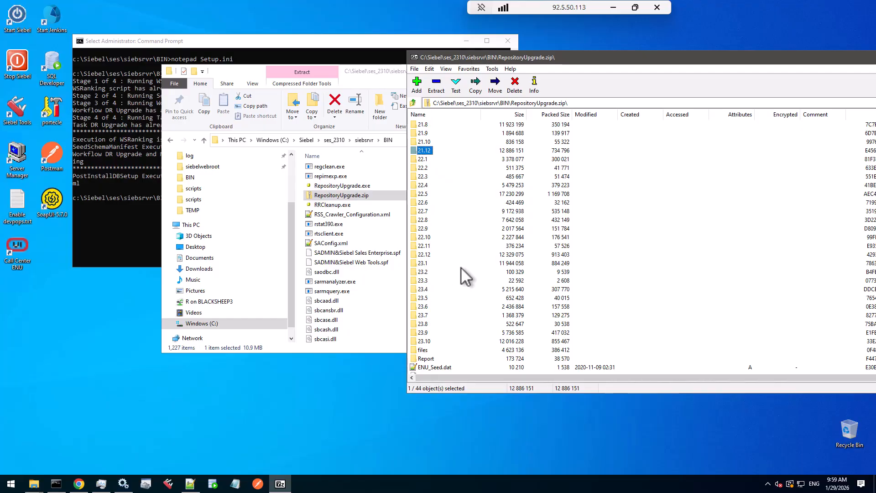
double_click(425, 264)
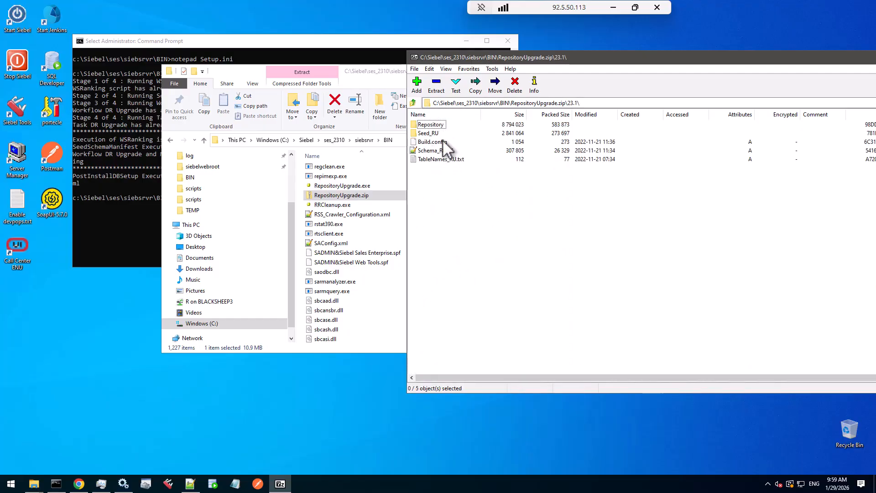
click(414, 102)
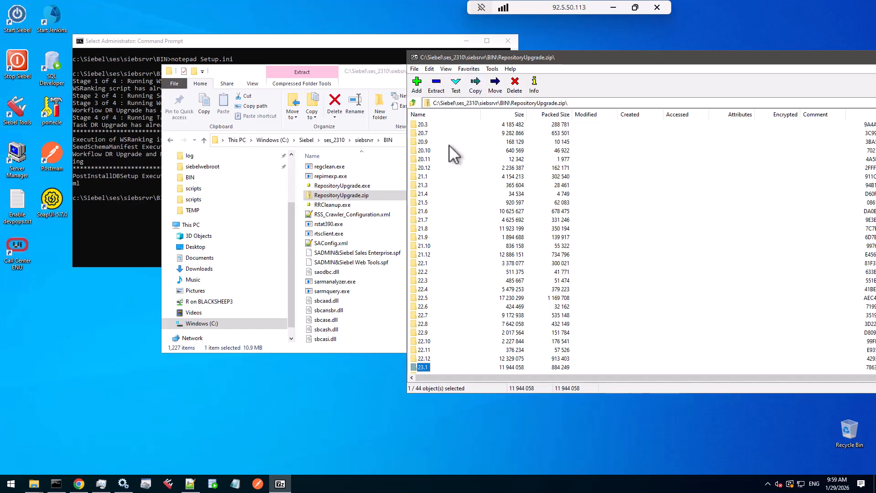
Navigate File Explorer to the C:\Siebel\ses\siebsrvr\BIN folder
click(399, 138)
click(268, 140)
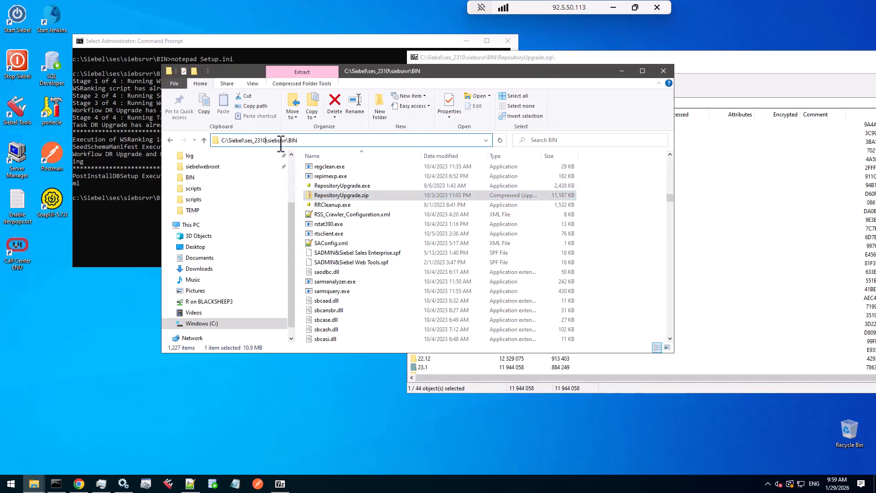
key(BackSpace)
key(BackSpace)
key(BackSpace)
key(BackSpace)
key(BackSpace)
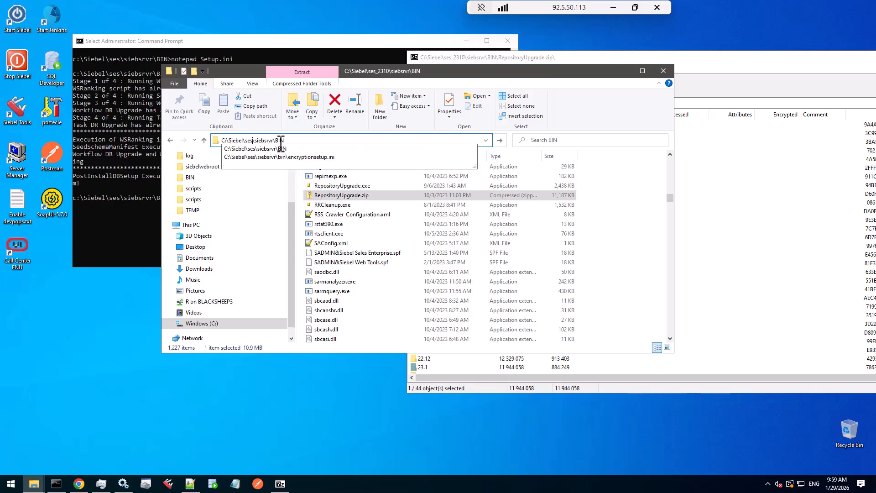
key(Return)
scroll(360, 240, down, 4)
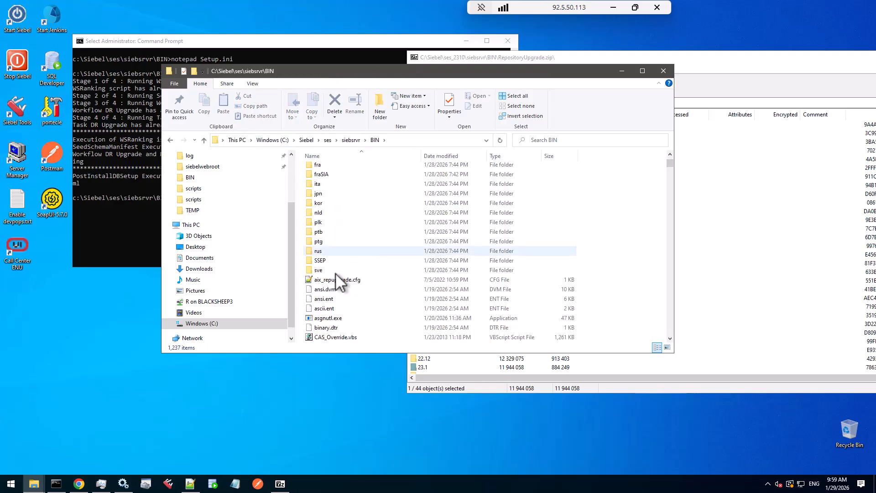
Find the RepositoryUpdate.exe and RepositoryUpdate.zip files in the BIN folder
click(335, 280)
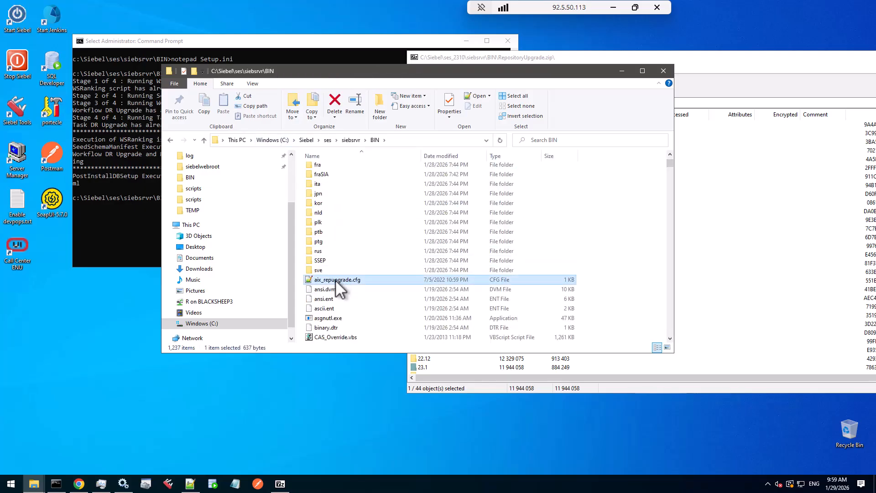
key(r)
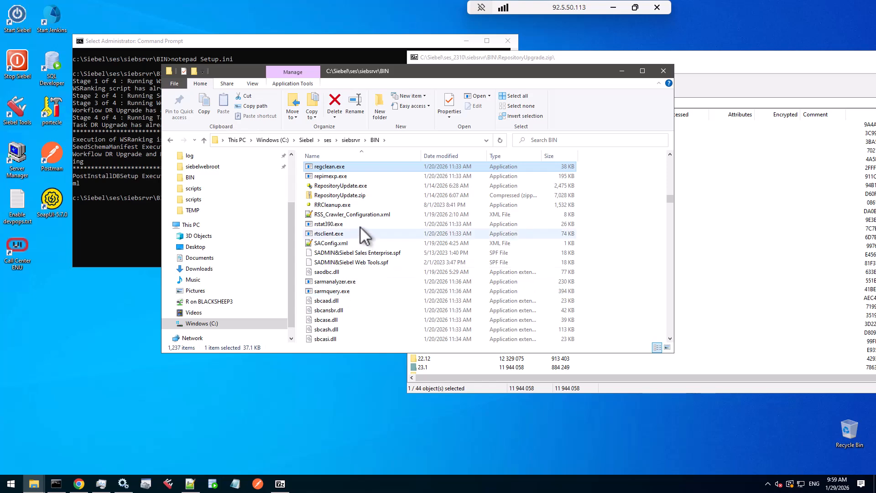
click(352, 187)
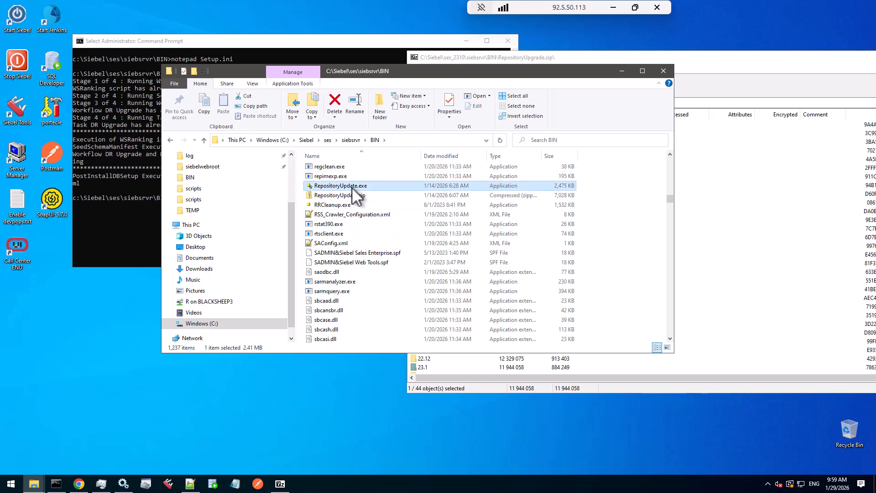
click(355, 196)
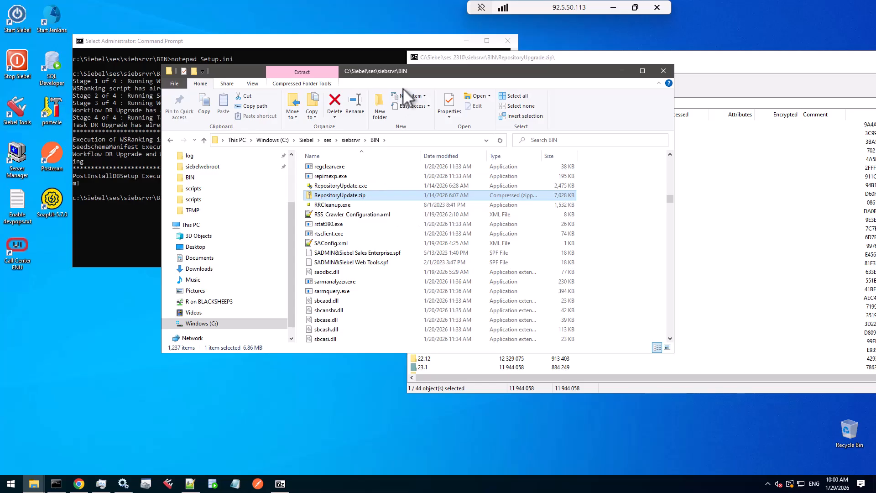
Open RepositoryUpdate.zip as a 7-Zip archive next to the RepositoryUpgrade.zip archive window
drag(431, 70, 286, 150)
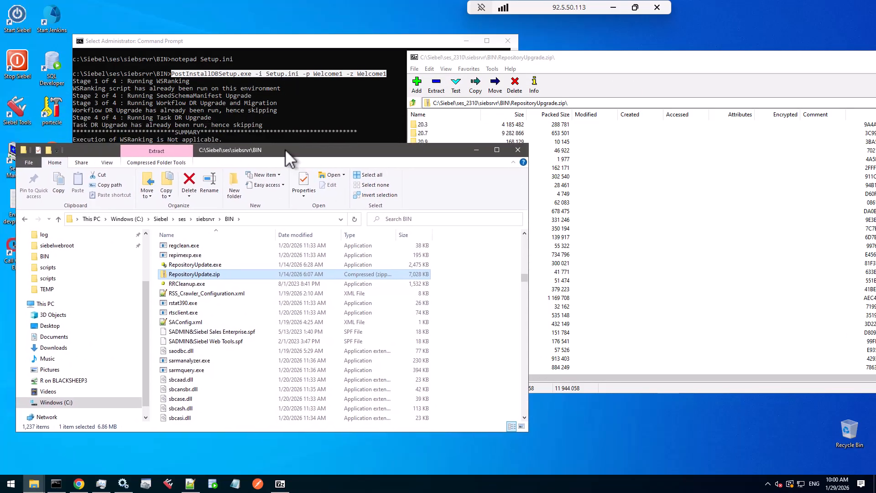
right_click(206, 278)
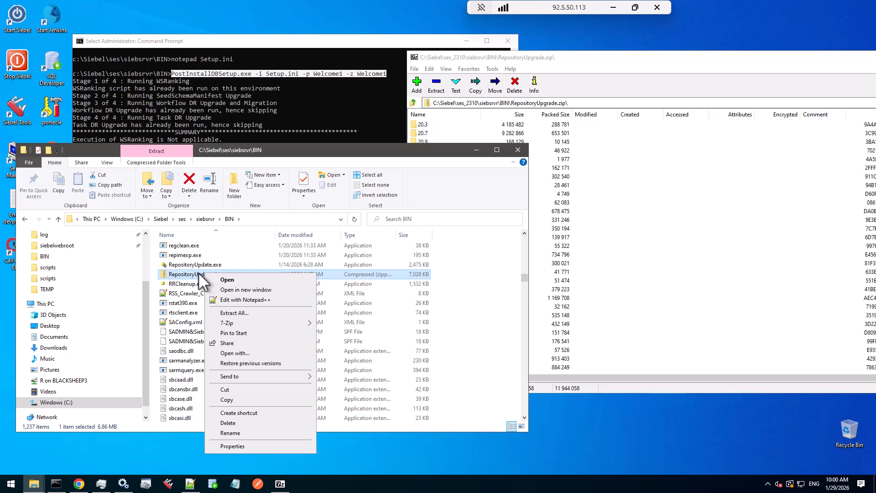
mouse_move(247, 323)
click(329, 324)
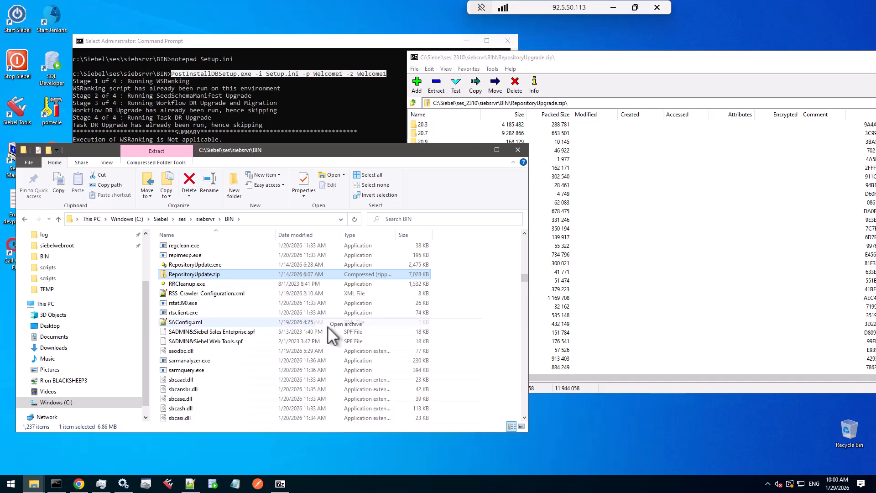
drag(694, 231, 641, 64)
click(476, 151)
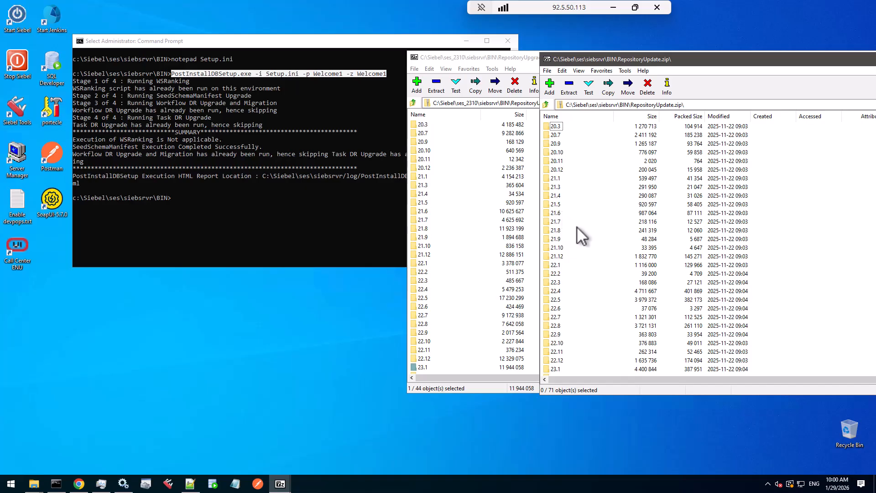
Open the 21.6 folder in both the RepositoryUpgrade.zip and RepositoryUpdate.zip archives
click(419, 211)
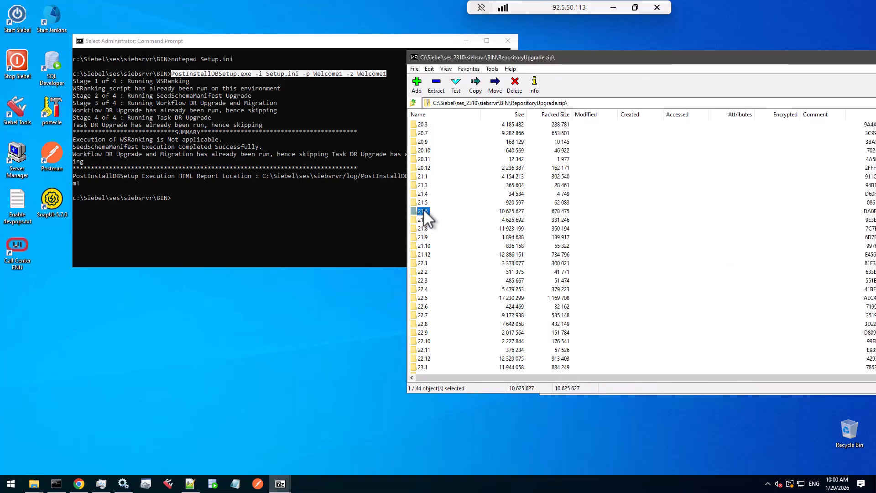
drag(623, 59, 479, 87)
drag(671, 59, 512, 87)
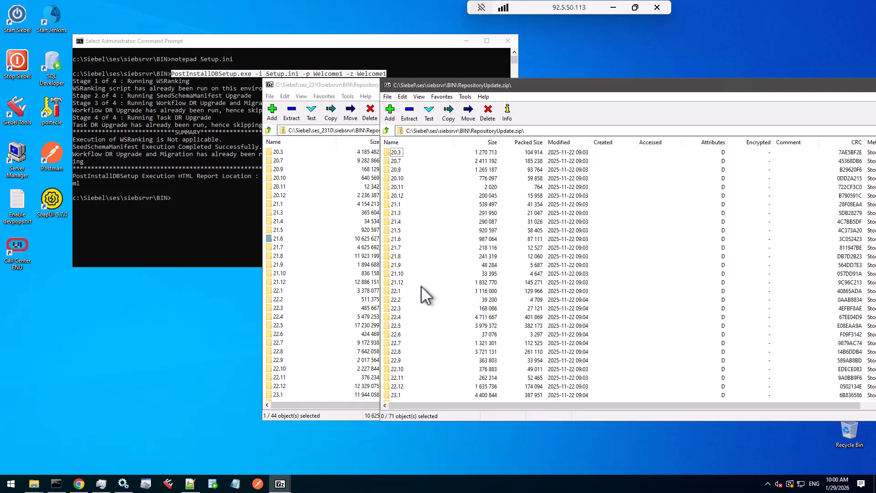
drag(542, 87, 550, 87)
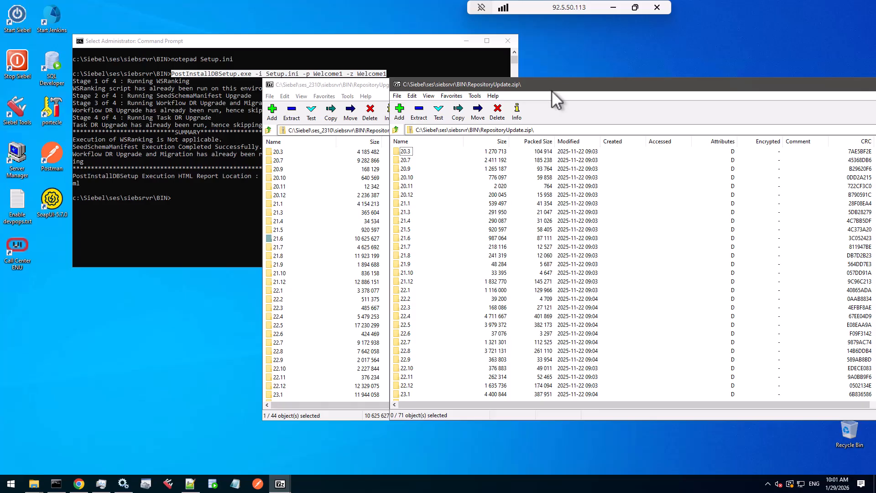
double_click(281, 238)
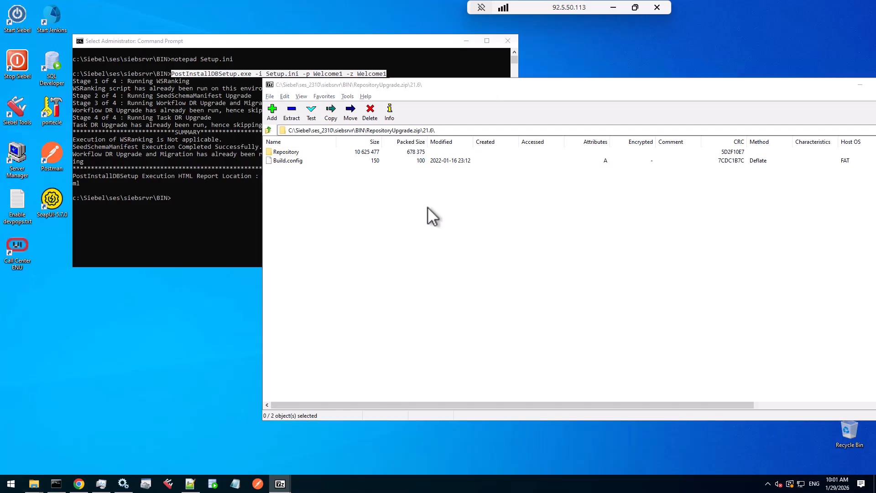
key(alt+Tab)
double_click(404, 237)
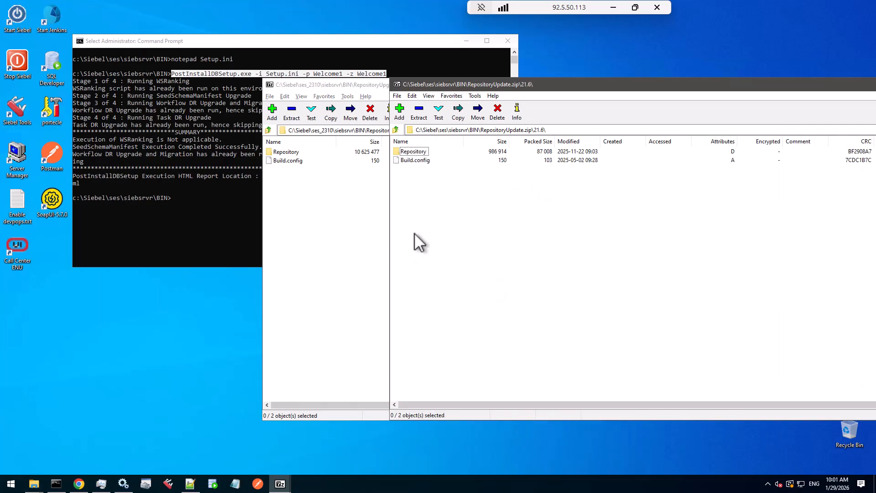
Open the Repository subfolder in both archives and select Repository.sif and Repository.tdf
double_click(414, 152)
double_click(280, 150)
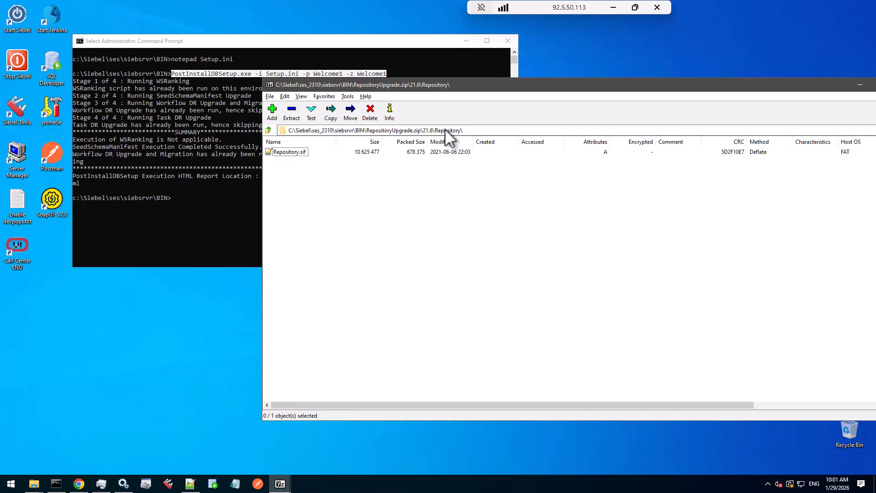
key(alt+Tab)
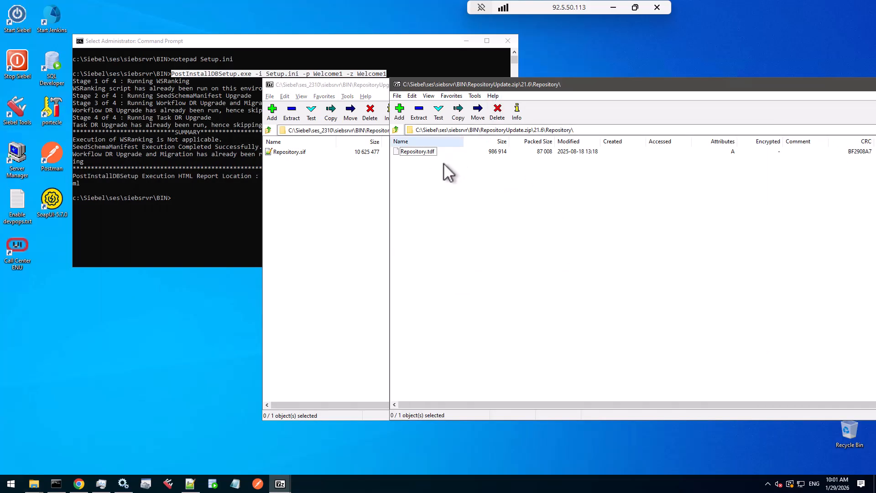
click(292, 153)
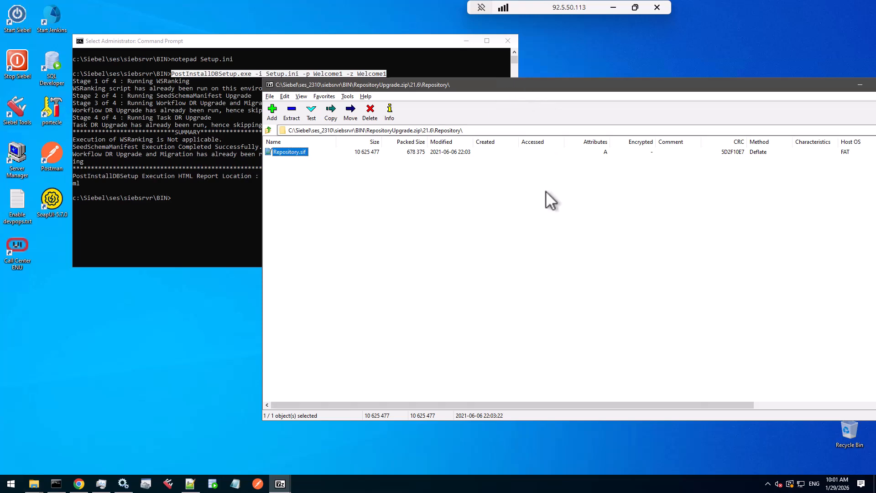
click(280, 483)
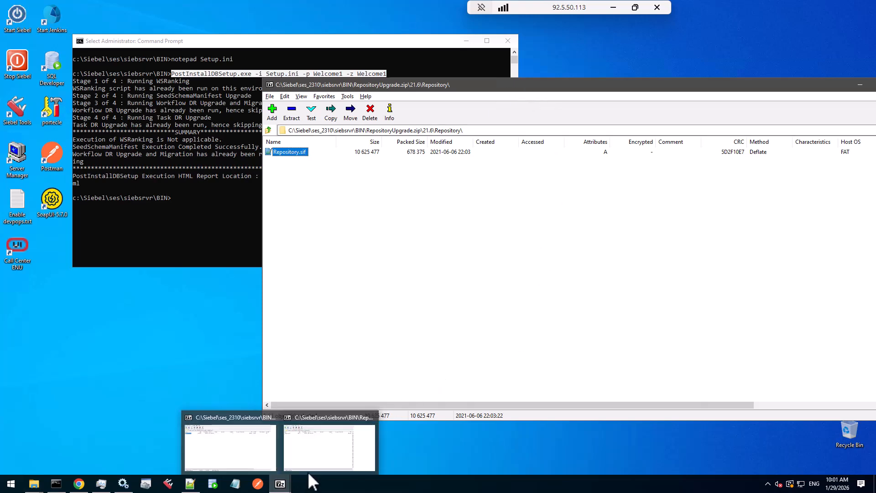
click(321, 461)
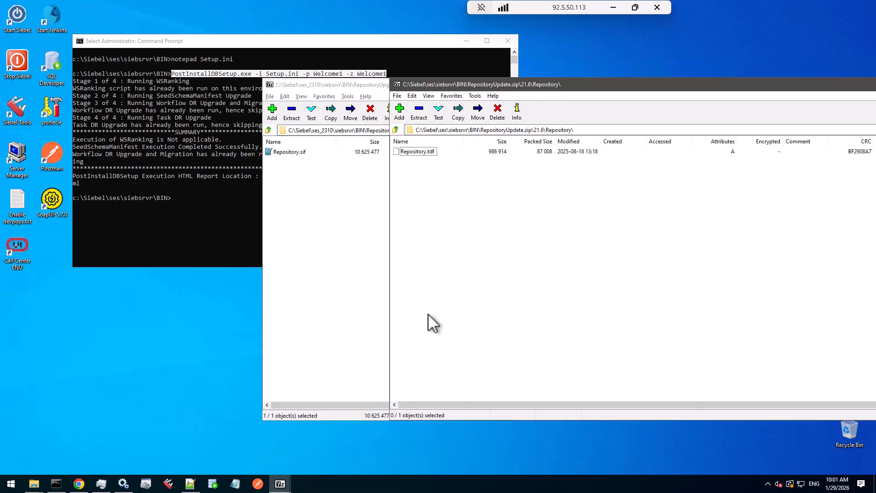
click(428, 151)
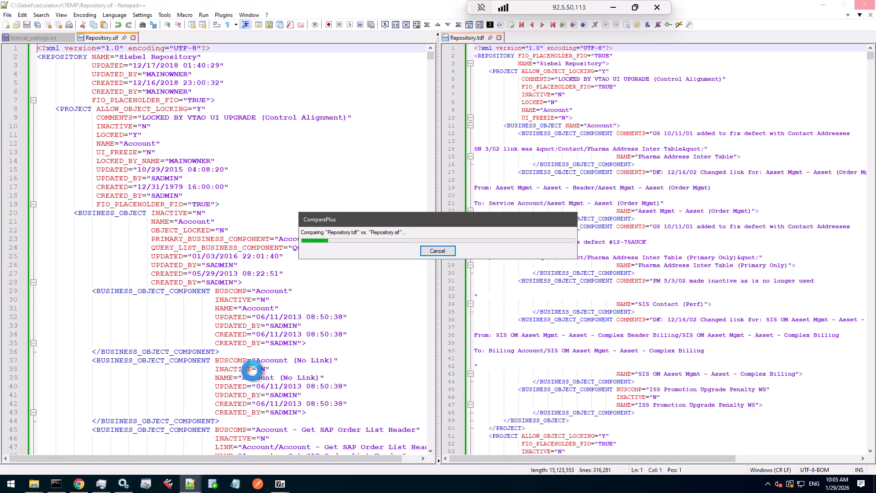
Cancel the ComparePlus comparison and collapse the first Account project block in Repository.tdf and Repository.sif
click(436, 251)
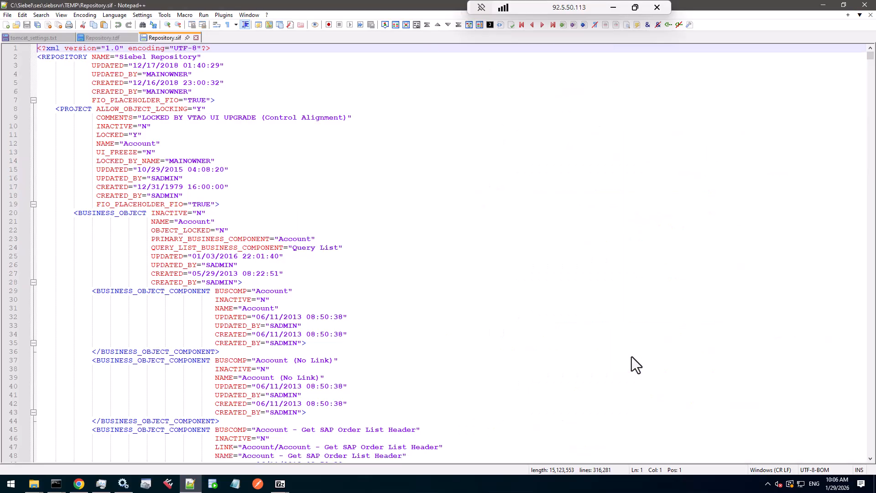
click(104, 37)
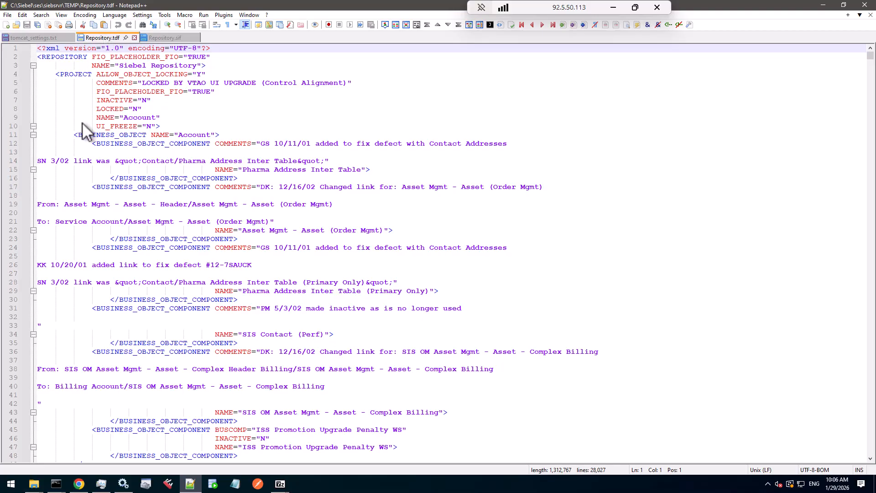
click(33, 134)
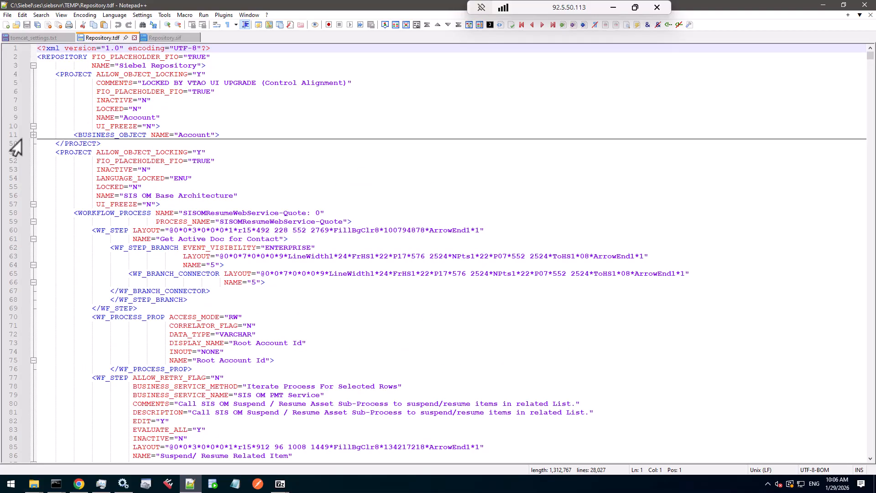
click(155, 40)
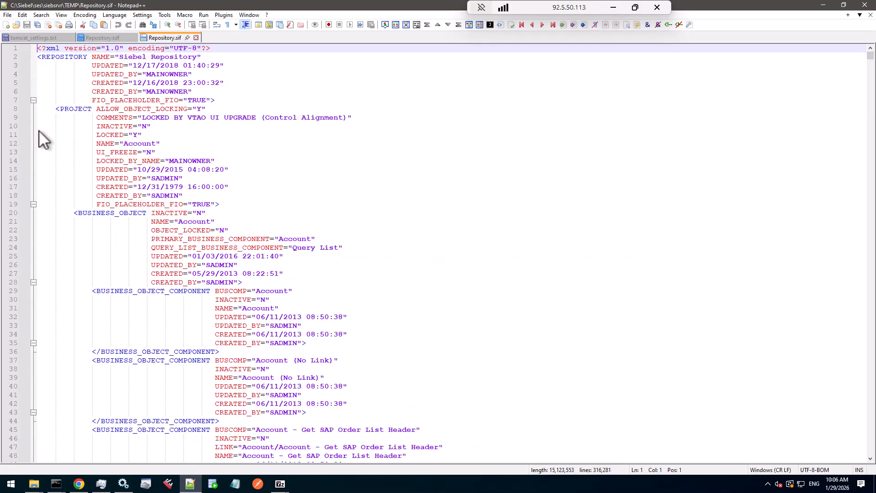
click(33, 205)
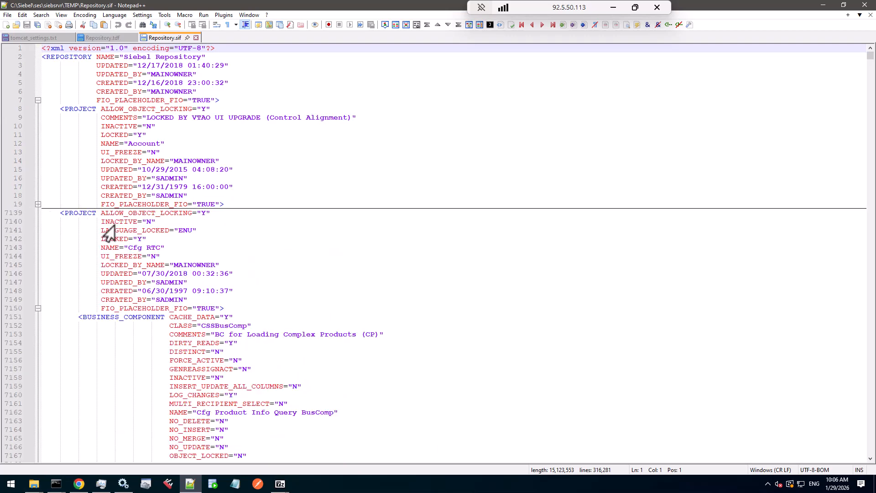
Select the Cfg Product Info Query BusComp business component name in Repository.sif
click(128, 320)
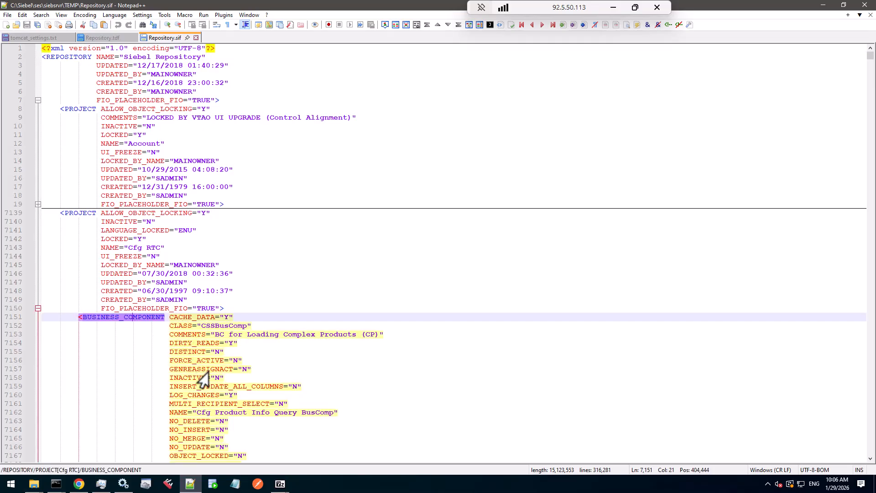
scroll(203, 378, down, 1)
drag(197, 387, 312, 387)
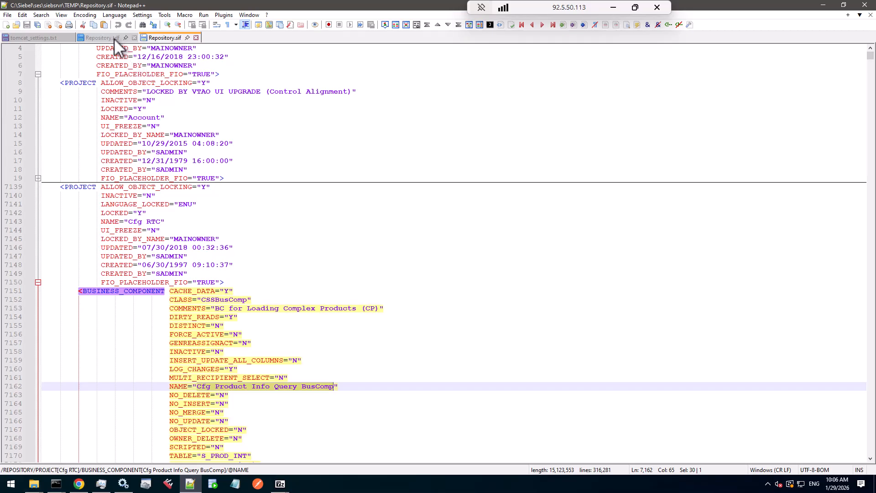
Examine the SISOMResumeWebService-Quote workflow process in Repository.tdf and compare it with Repository.sif
click(102, 37)
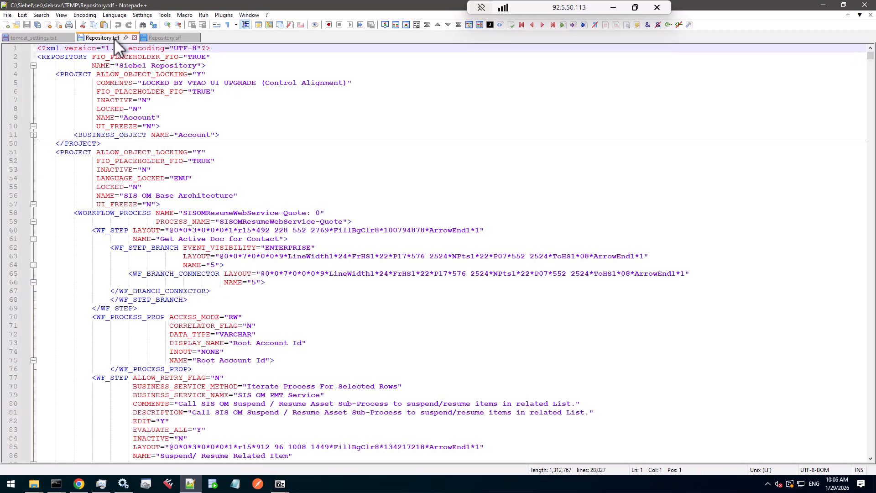
click(245, 213)
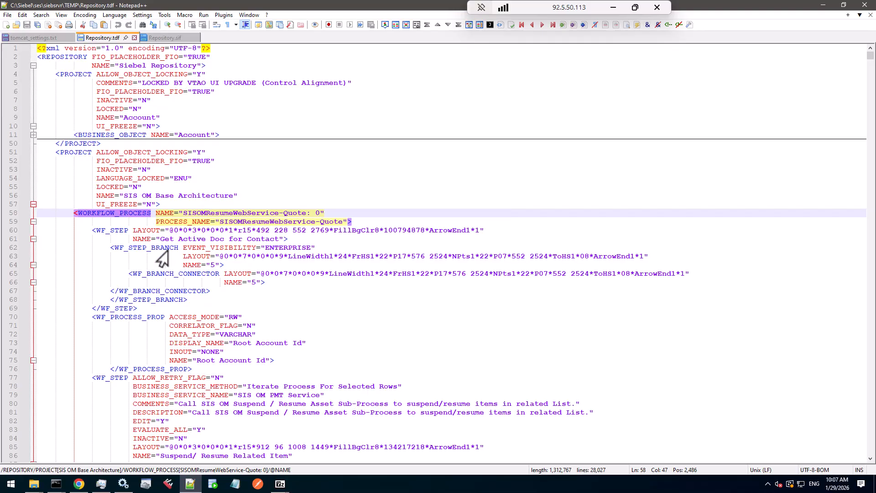
scroll(186, 259, down, 2)
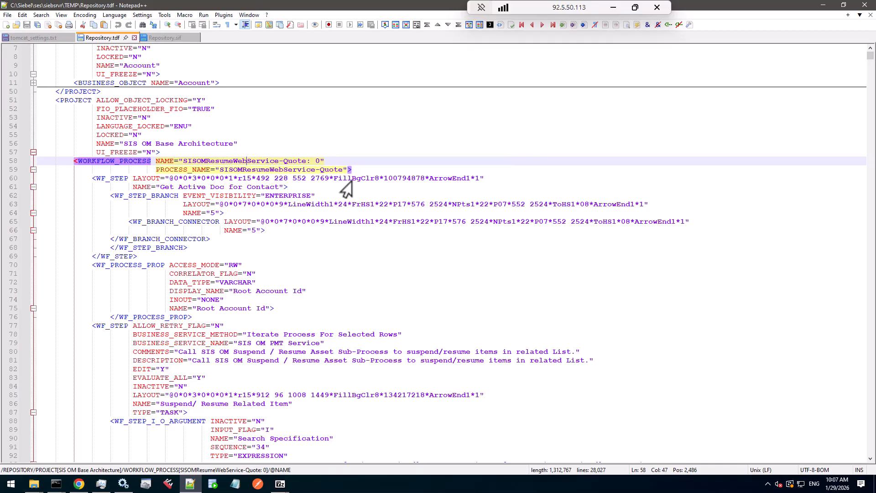
scroll(355, 250, down, 8)
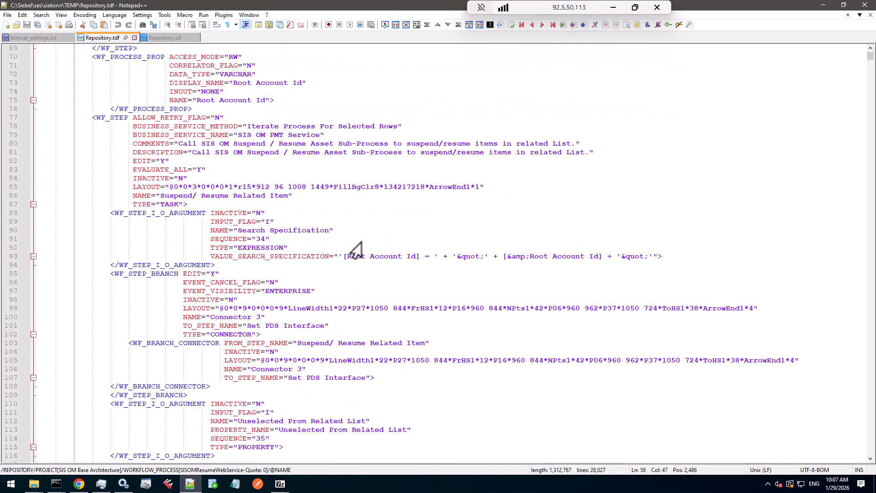
scroll(356, 250, down, 8)
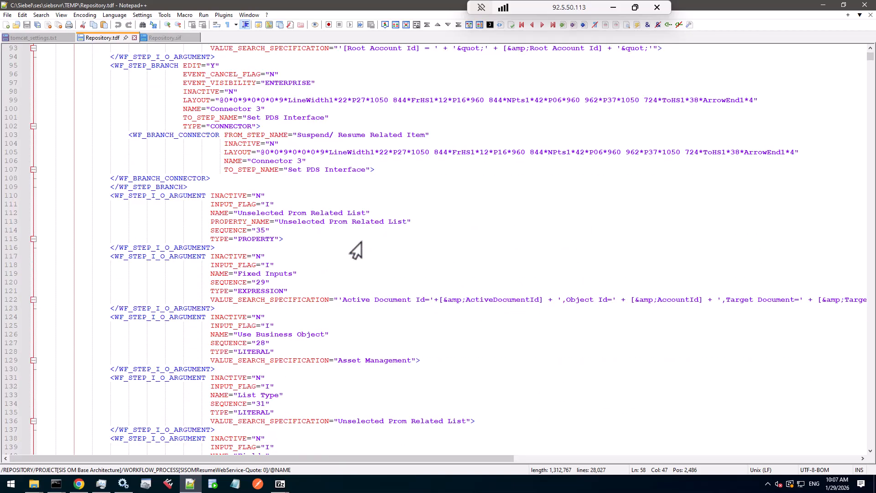
scroll(356, 250, down, 4)
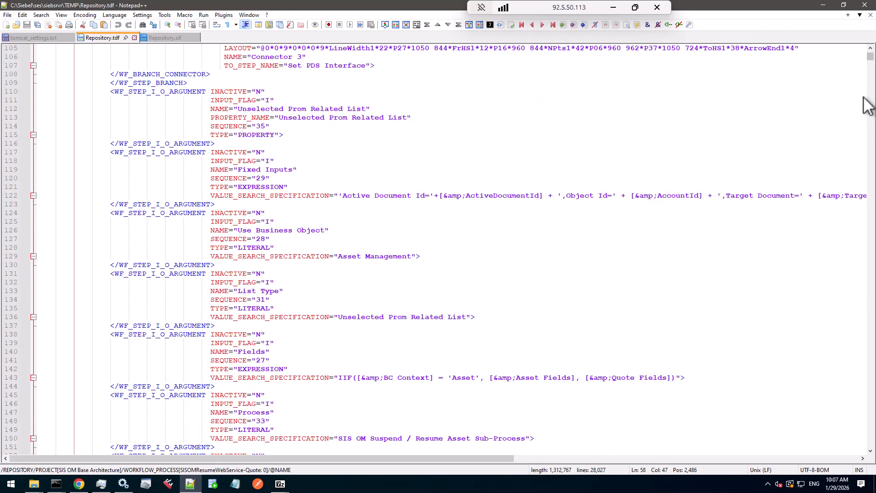
mouse_move(871, 58)
mouse_down()
mouse_move(870, 139)
mouse_move(870, 50)
mouse_up()
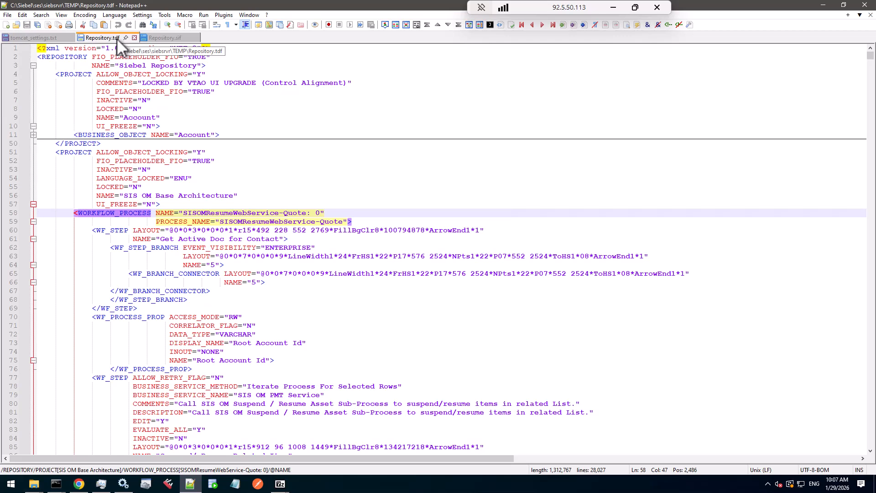
click(161, 39)
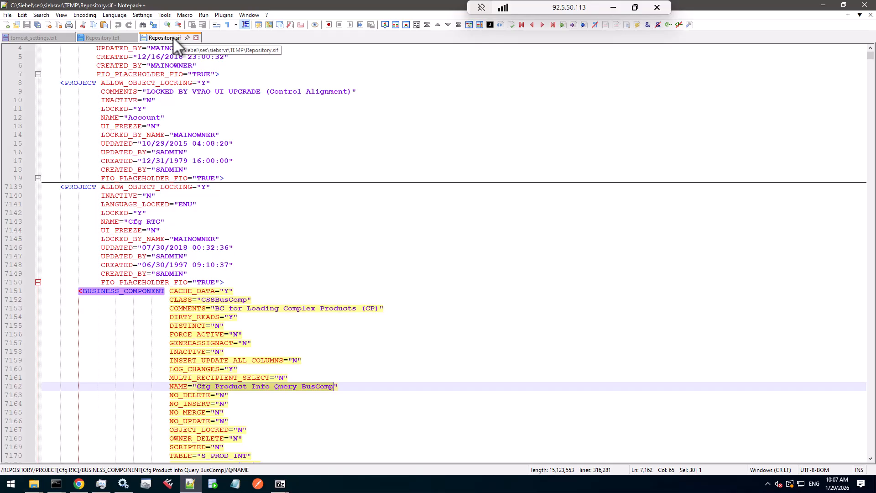
click(103, 40)
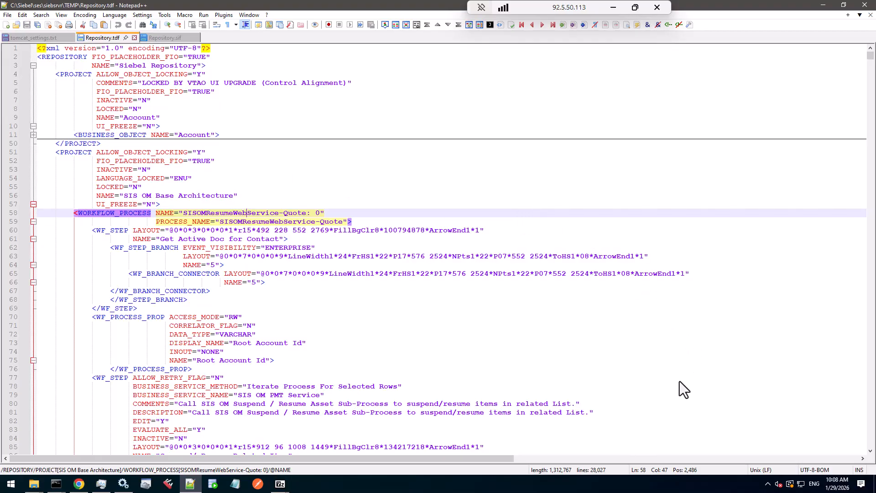
Switch to the browser, log in to Siebel Web Tools and open the Workspaces dashboard
key(alt+Tab)
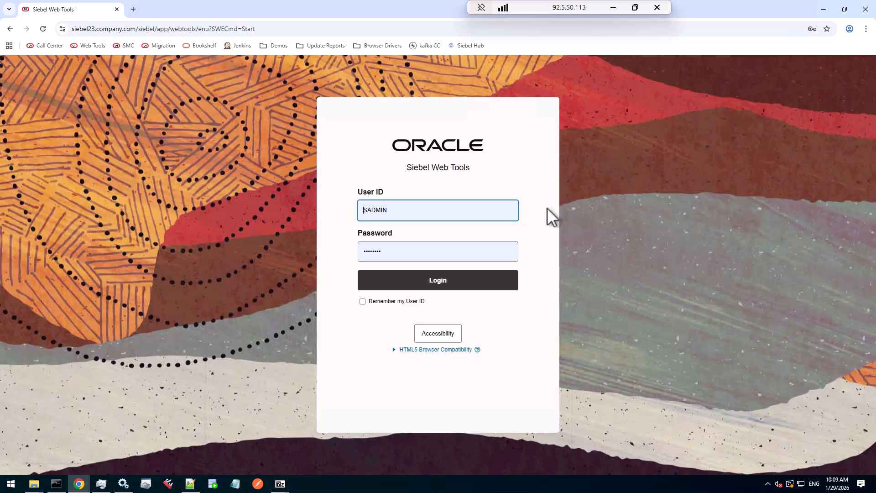
click(438, 280)
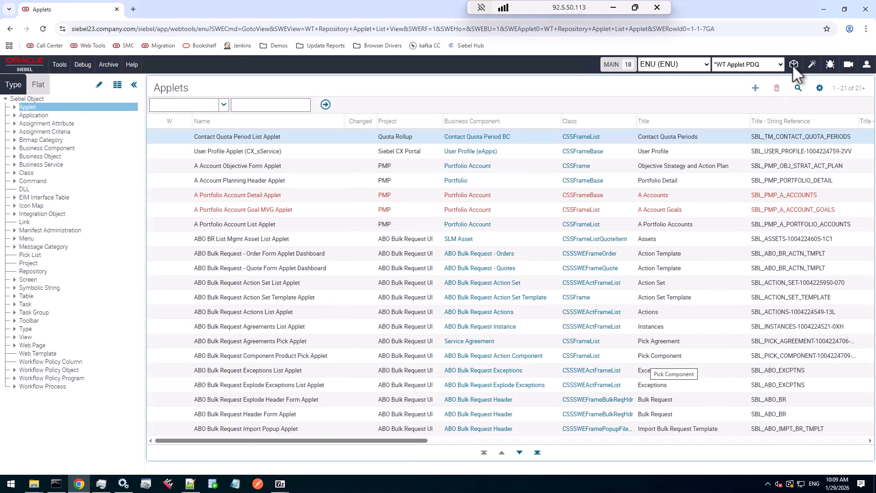
click(793, 65)
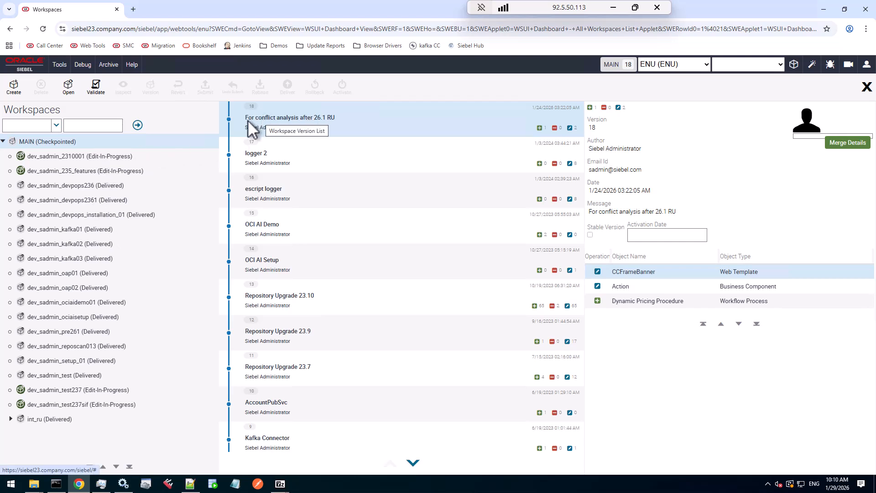
Review the objects changed in version 18, For conflict analysis after 26.1 RU
drag(246, 119, 332, 121)
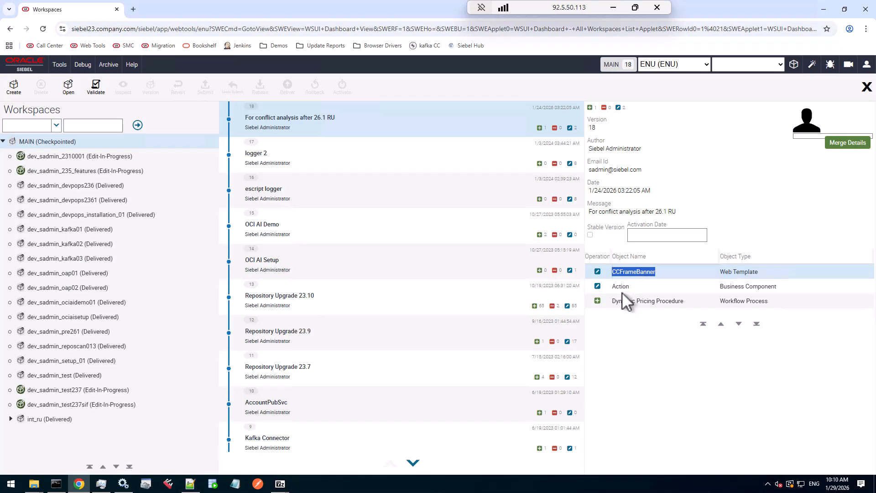
click(622, 289)
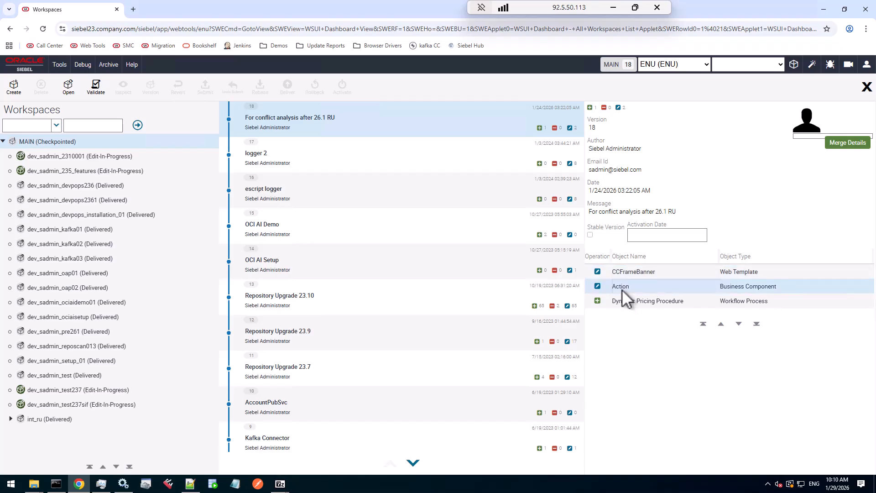
click(634, 304)
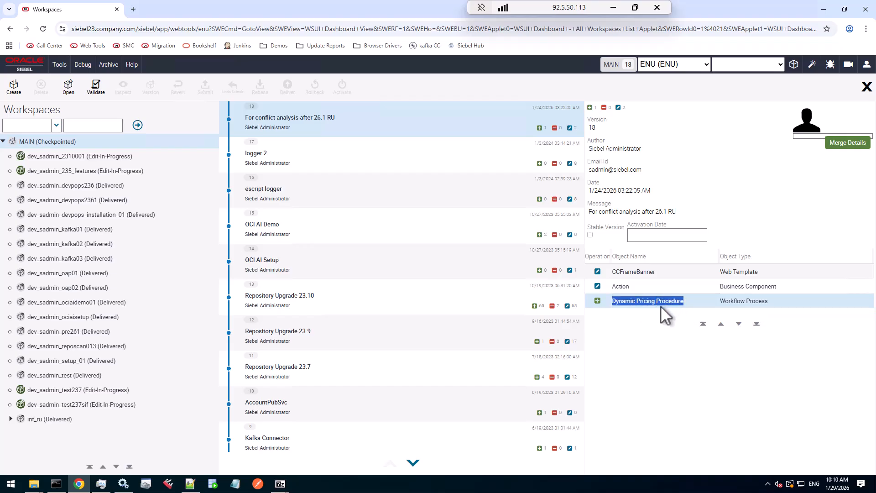
Open the Workflow Process object list and query for Dynamic Pricing Procedure
click(866, 87)
click(48, 386)
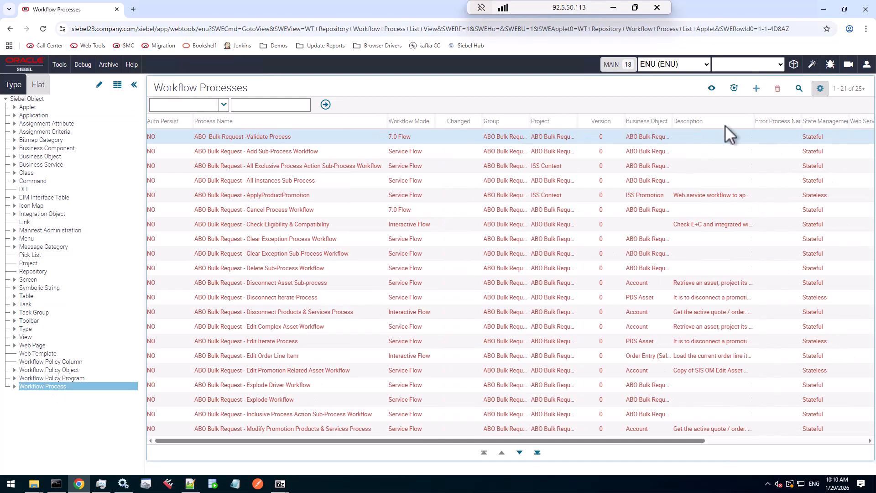
click(797, 89)
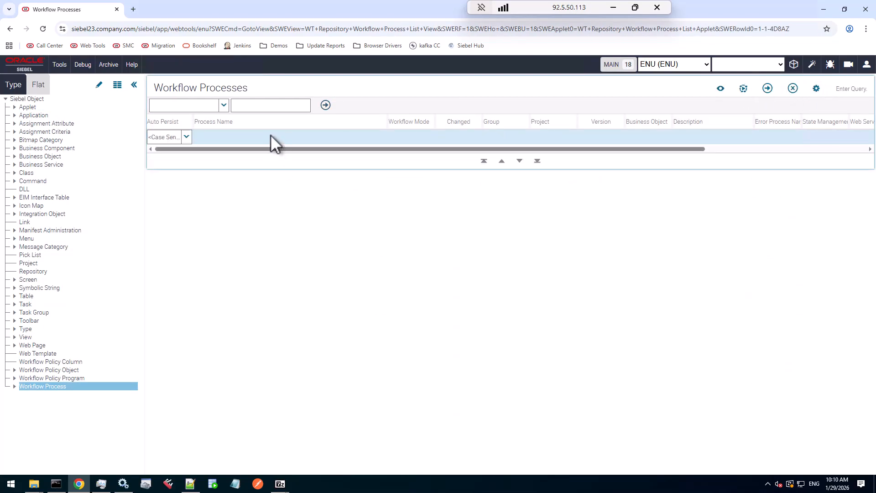
click(270, 136)
text(Dynamic Pricing Procedure)
key(Return)
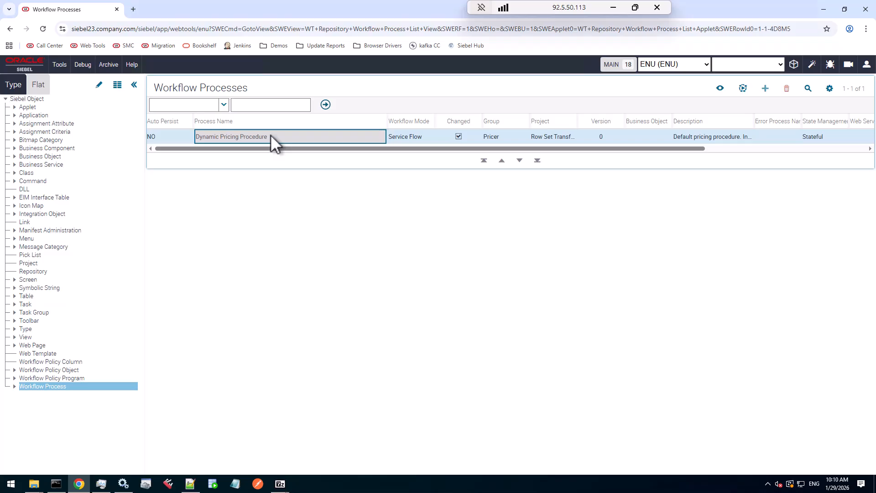
Open Dynamic Pricing Procedure in the Workflow Designer, inspect its Custom BS and Decision Point 0 steps, and return to the list
key(Tab)
click(251, 138)
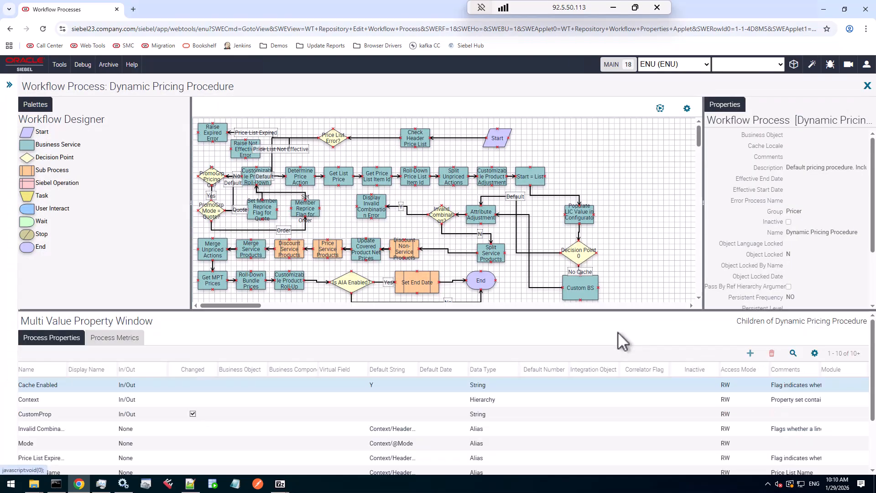
click(592, 289)
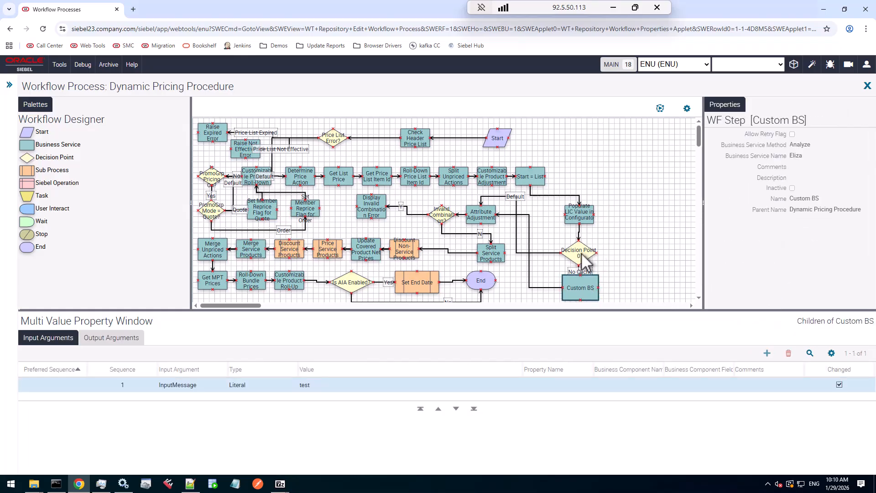
click(587, 253)
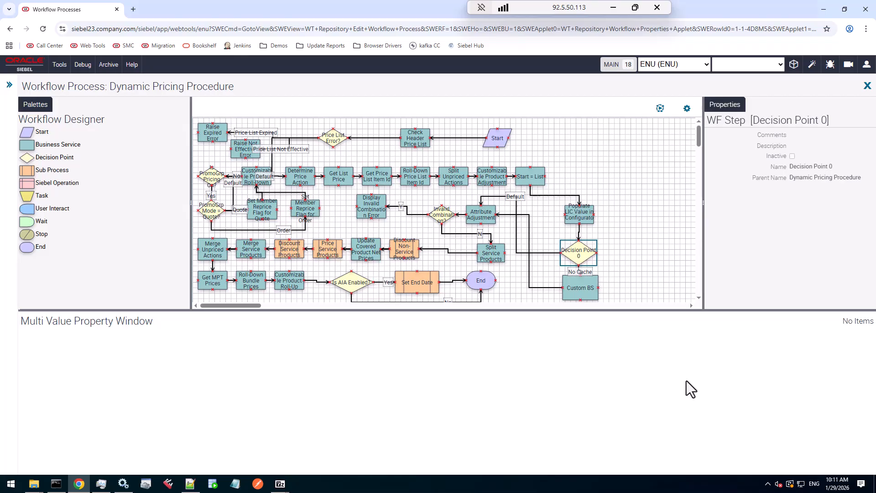
key(alt+Left)
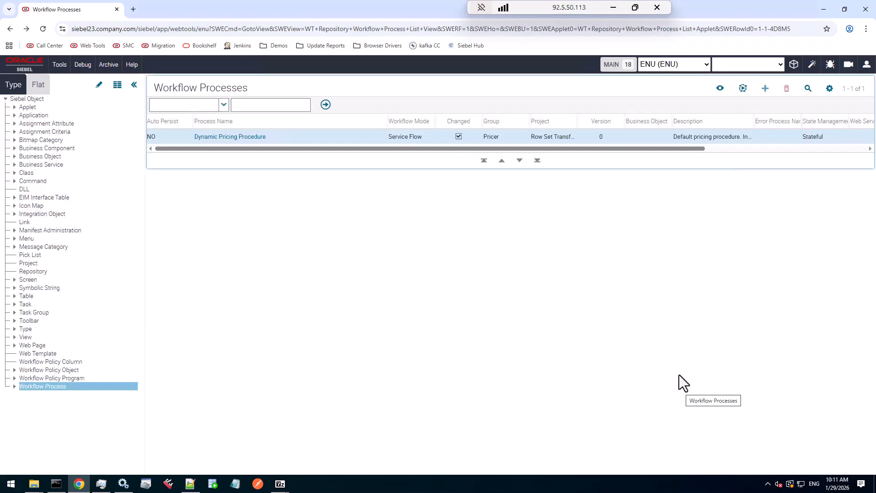
Create an integration workspace named int_ru2601 with the comment RU 26.1
click(793, 64)
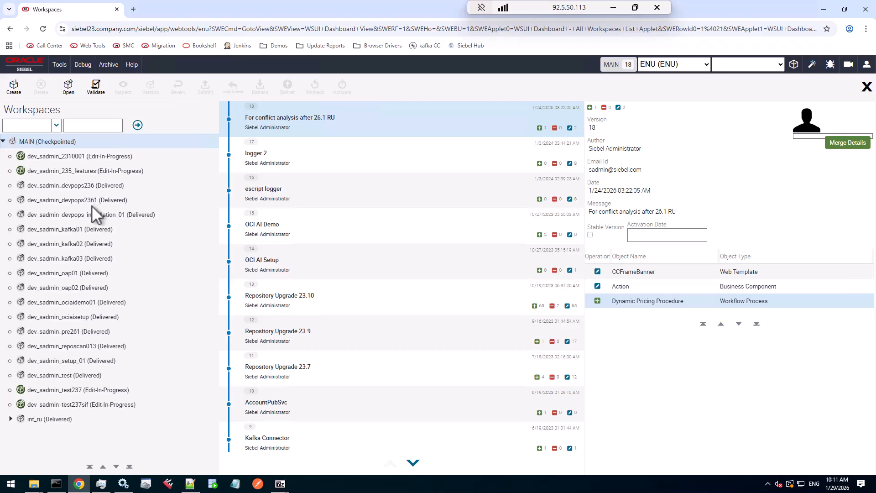
click(14, 87)
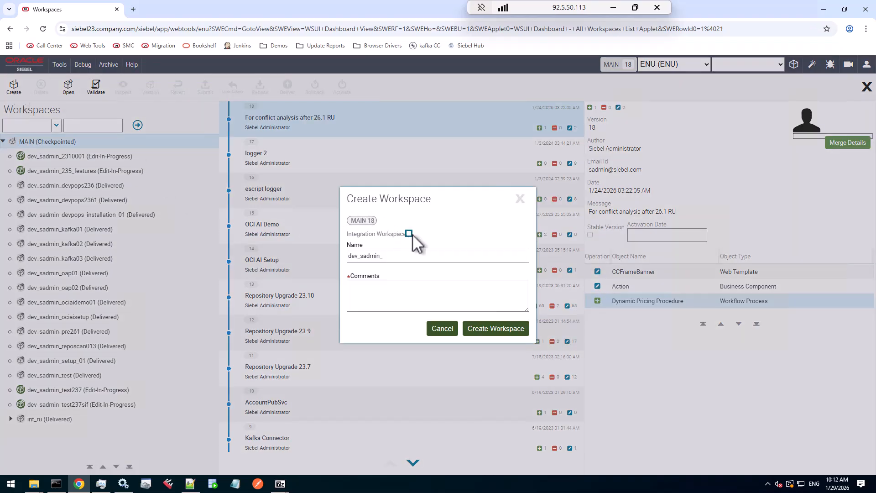
click(401, 256)
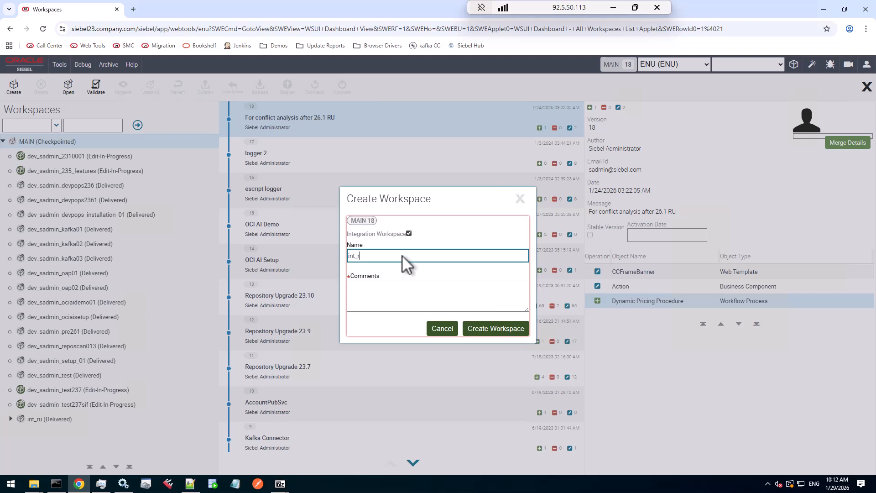
text(ru2601)
click(383, 293)
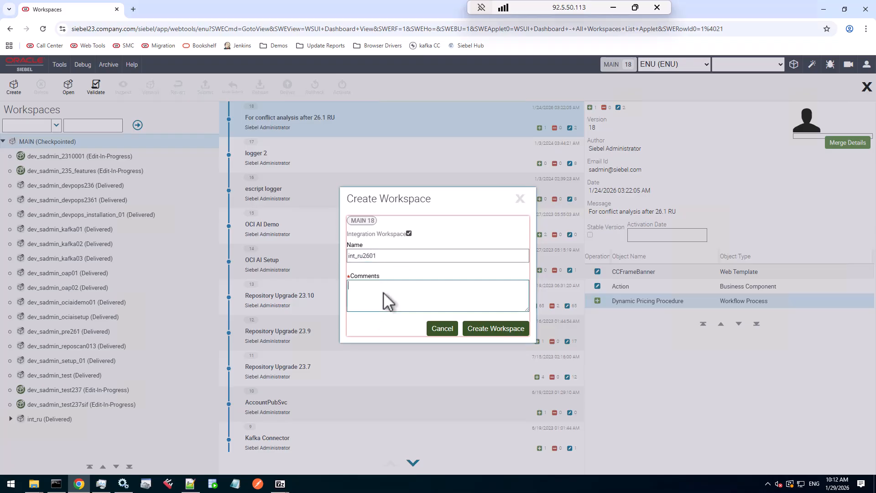
text(RU 26.1)
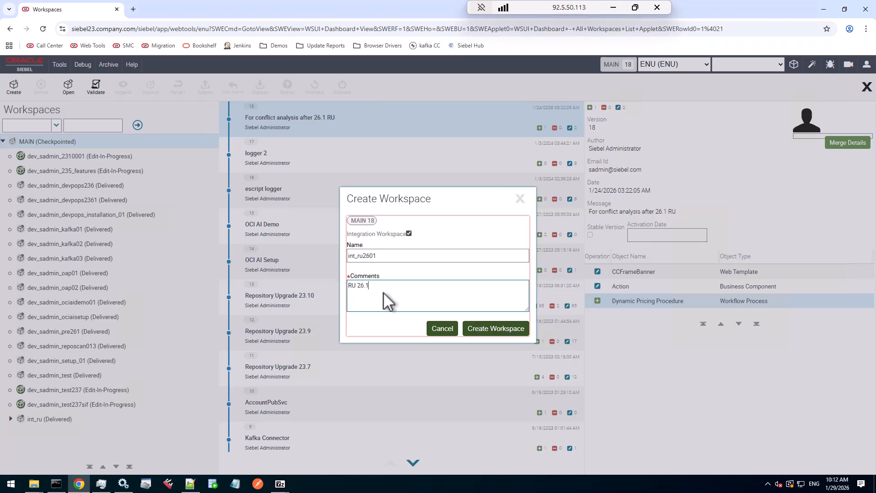
click(497, 330)
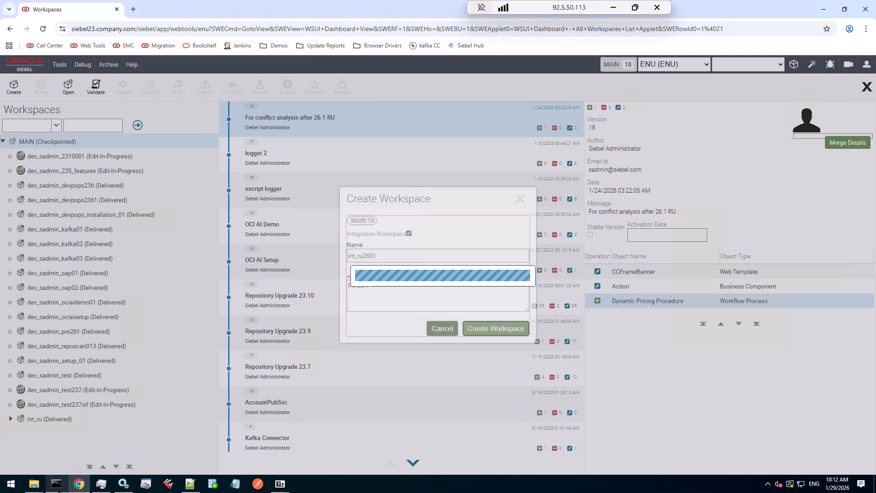
Switch to the command prompt, clear the screen and run RepositoryUpdate.exe without arguments
click(56, 486)
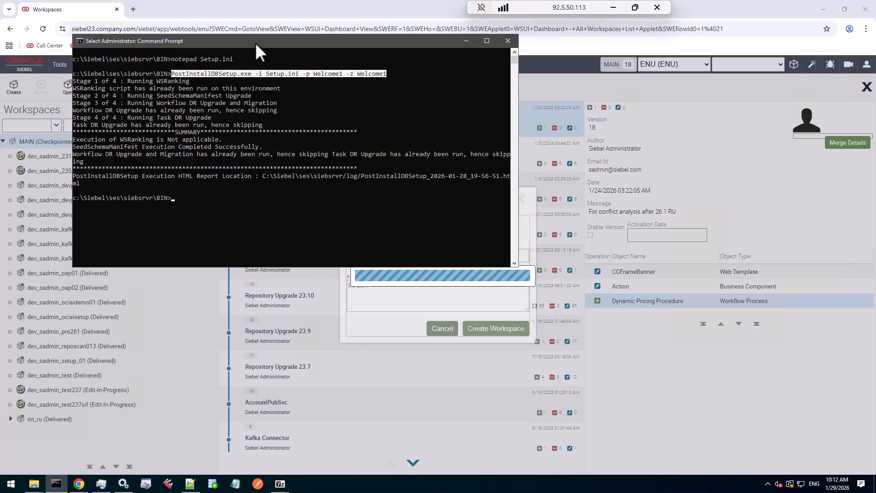
text(cls)
key(Return)
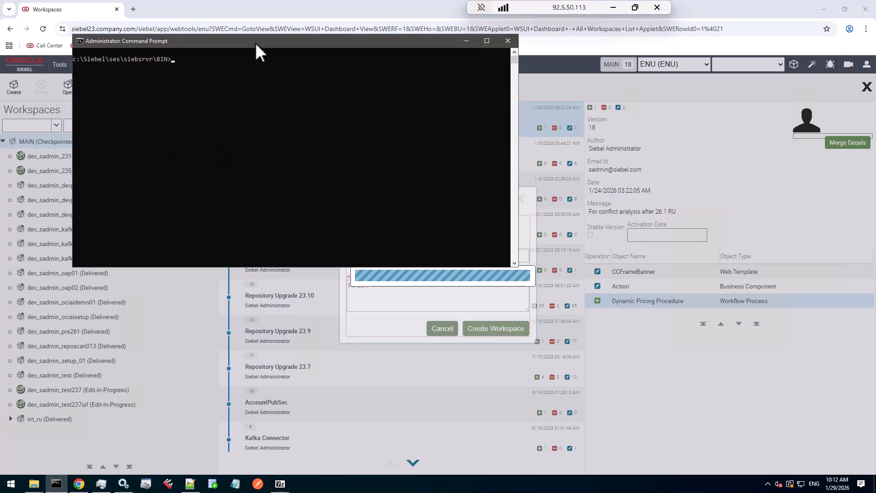
text(Repos)
key(Tab)
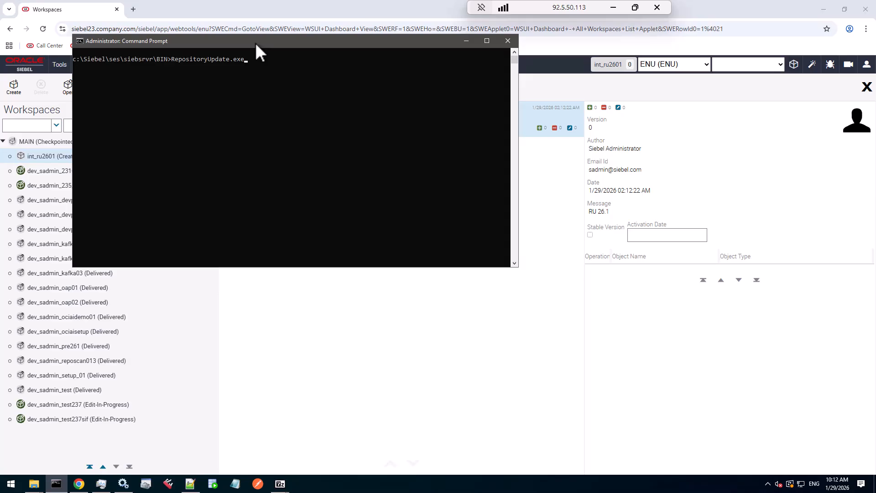
key(Return)
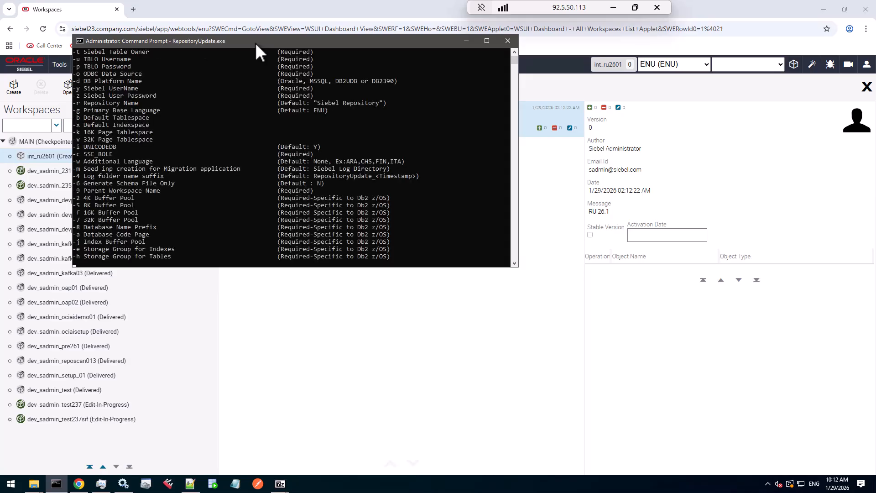
Enlarge the command window and review the RepositoryUpdate.exe argument list
drag(276, 267, 266, 390)
scroll(281, 355, up, 3)
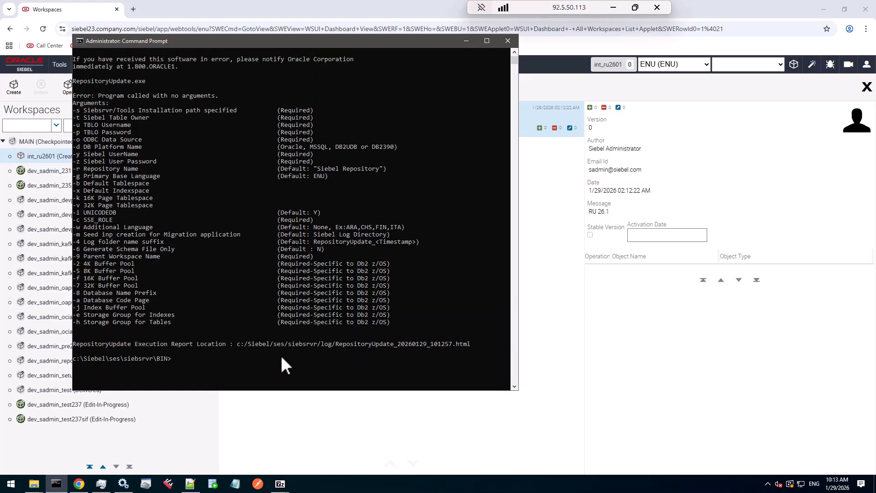
scroll(316, 181, up, 2)
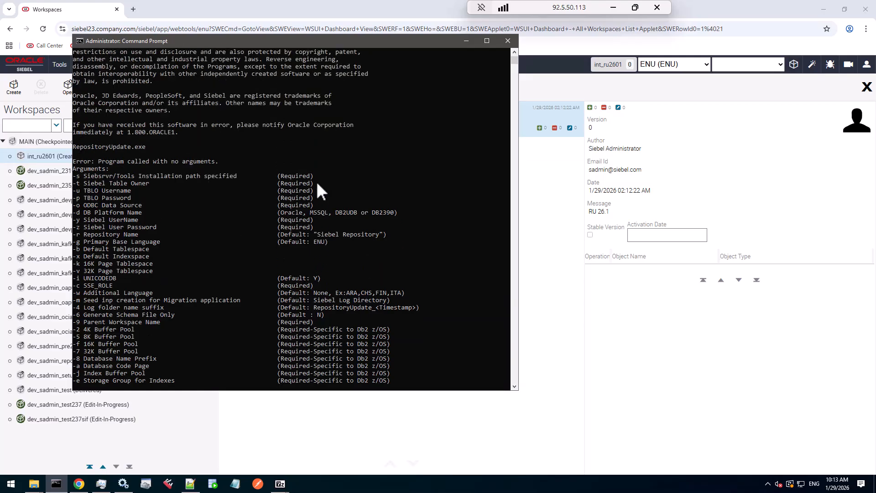
scroll(316, 181, down, 2)
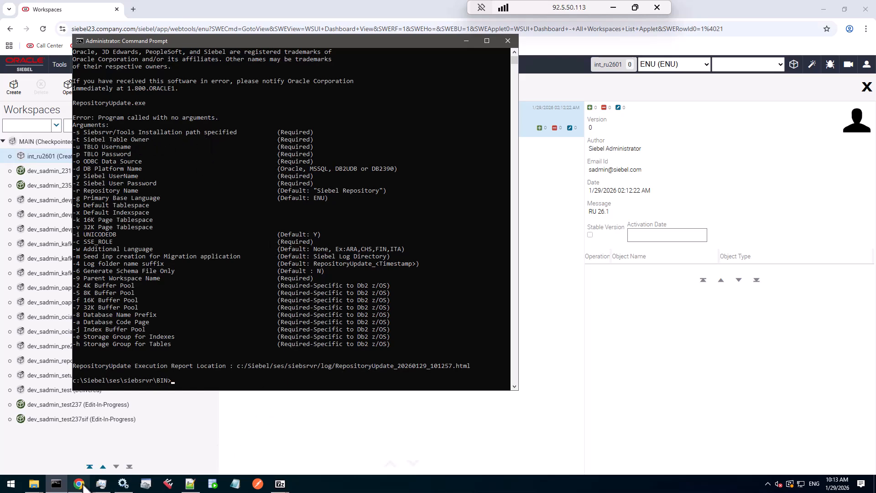
Start a RepositoryUpdate.exe command with the installation path c:/Siebel/ses/siebsrvr as the -s argument
text(Repo)
key(Tab)
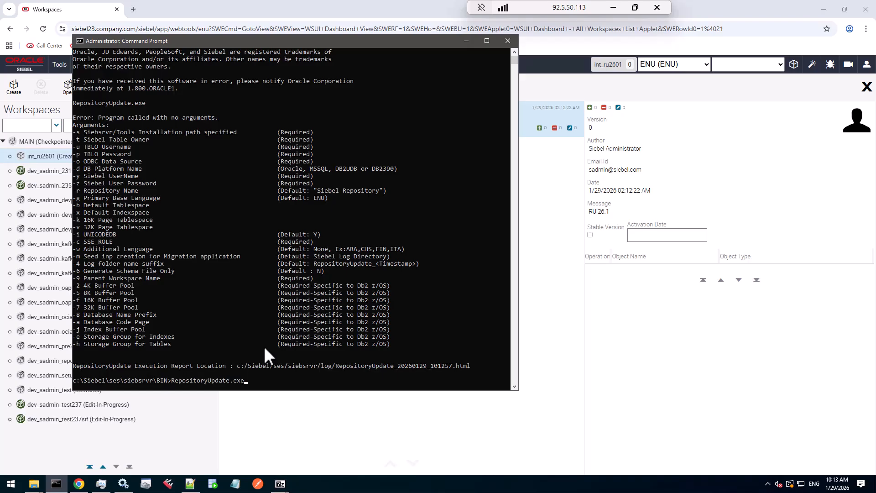
text(-s)
drag(237, 366, 315, 366)
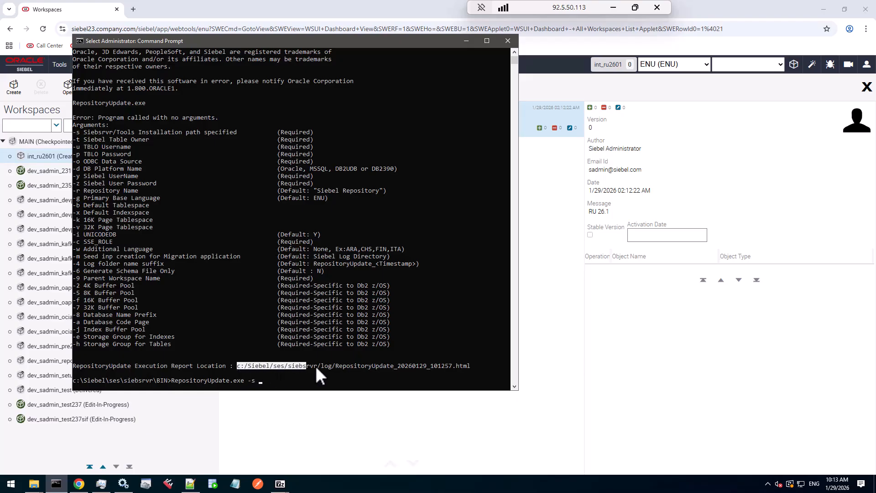
right_click(316, 365)
right_click(316, 365)
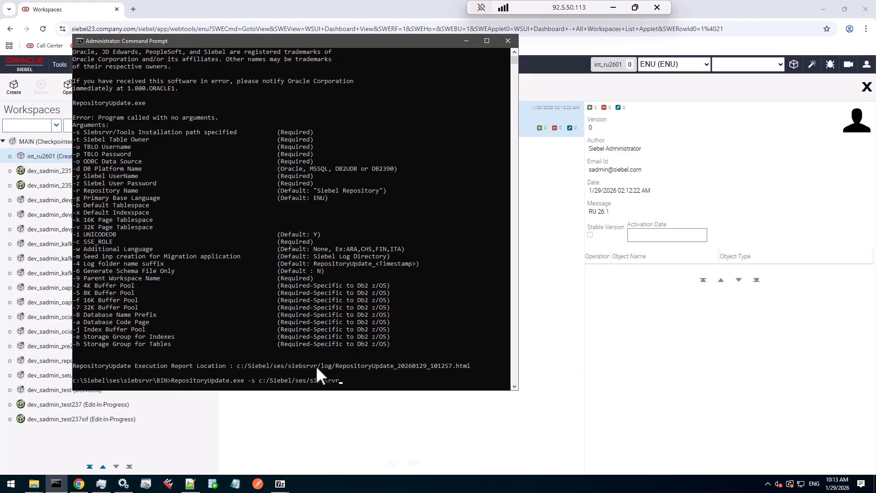
Add table owner SIEBEL, TBLO user SIEBEL, data source TRAINING_DSN, platform Oracle, and the Siebel user, user password and TBLO password arguments
text(-t SIEBEL -u SIEBEL -o TRAINING_DSN)
right_click(477, 303)
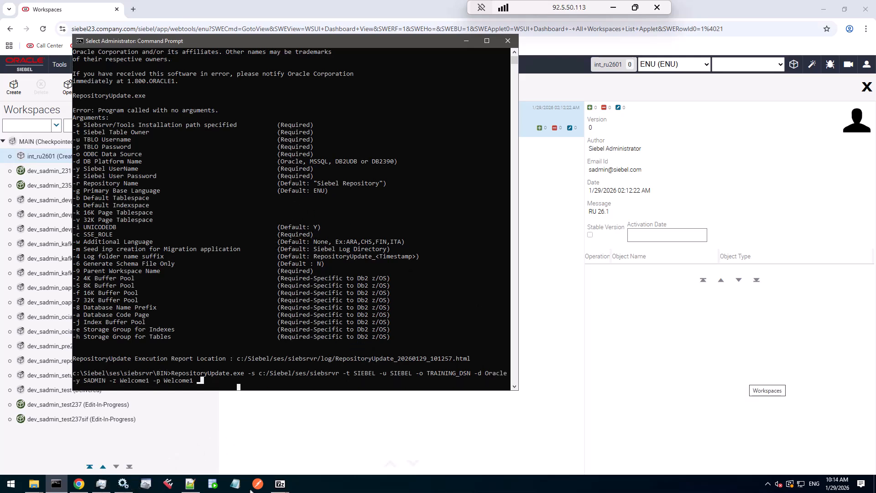
Copy the tablespace, SSE role and language arguments from repoupgrade.cmd and append them to the command
mouse_move(101, 485)
click(113, 420)
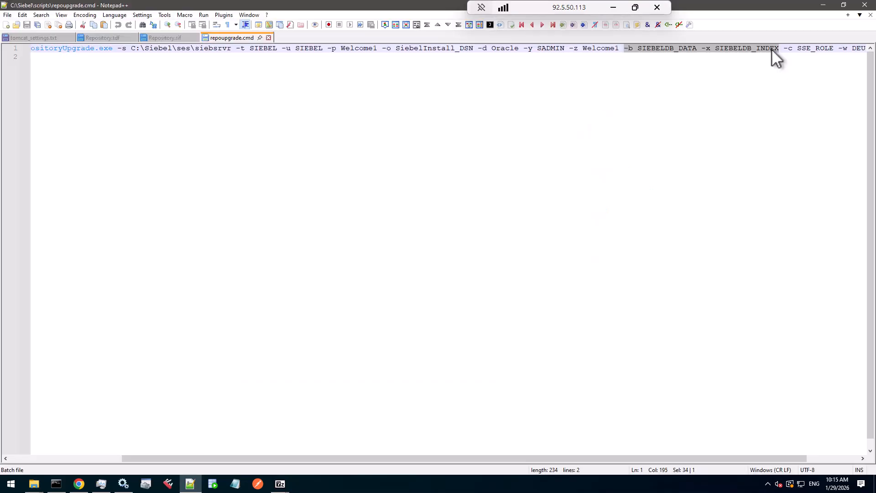
right_click(770, 48)
click(782, 65)
key(alt+Tab)
key(ctrl+v)
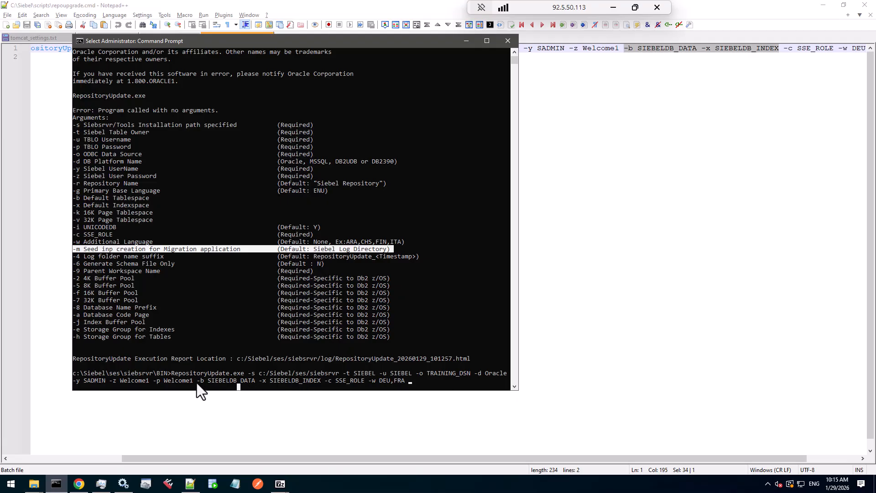
Review the -w language values and the -m seed inp creation argument in the usage list
click(322, 381)
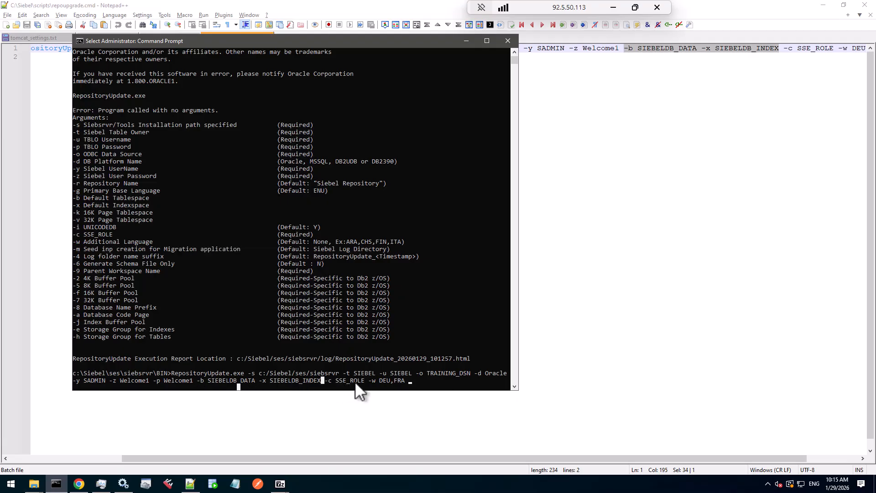
drag(421, 380, 386, 381)
click(74, 250)
drag(118, 251, 205, 252)
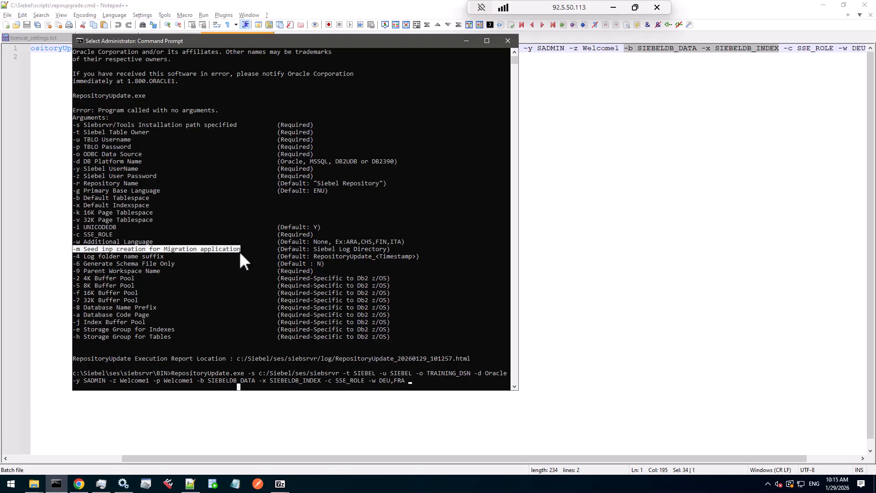
drag(239, 251, 390, 251)
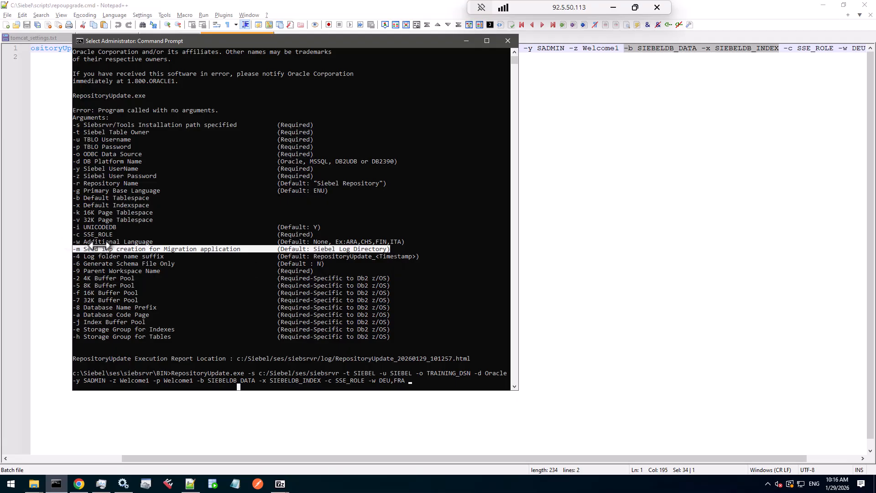
Review the -4 log folder suffix, -6 schema file and -9 parent workspace arguments in the usage list
double_click(108, 251)
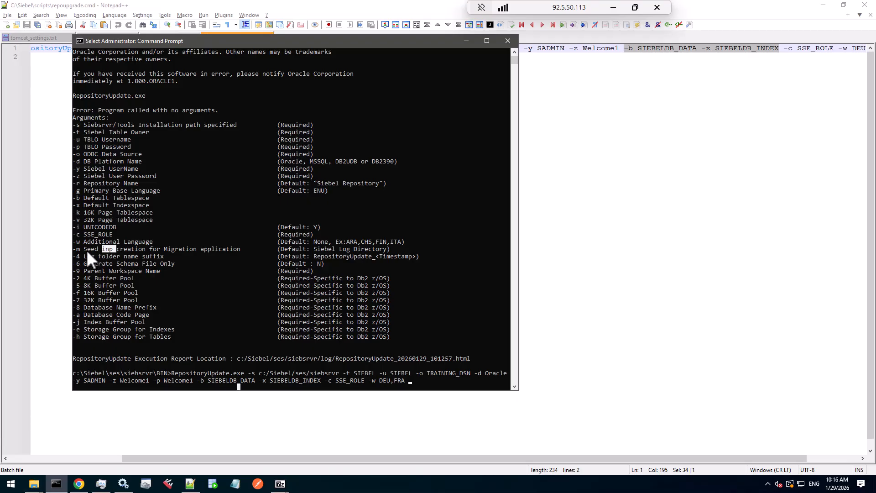
drag(74, 250, 351, 250)
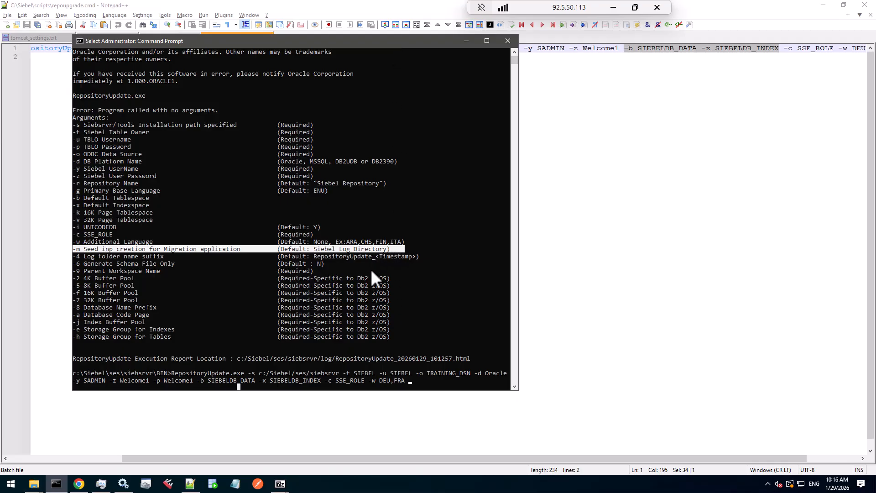
drag(75, 256, 89, 256)
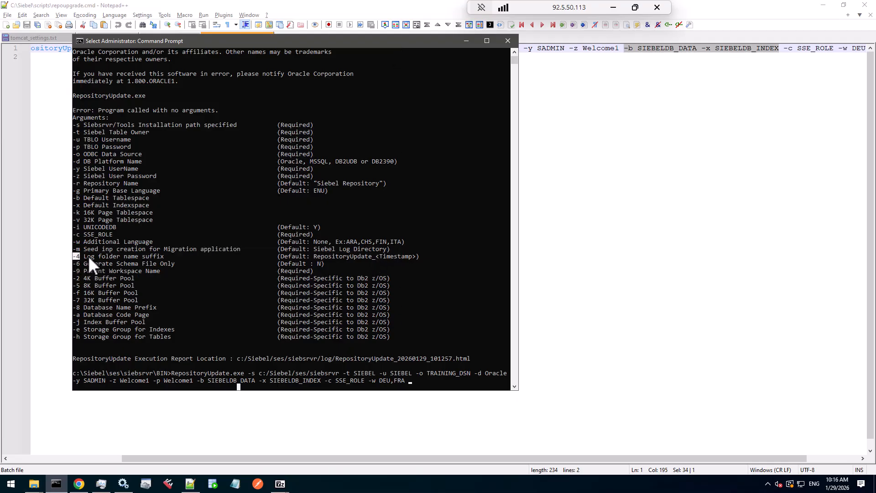
drag(186, 256, 327, 264)
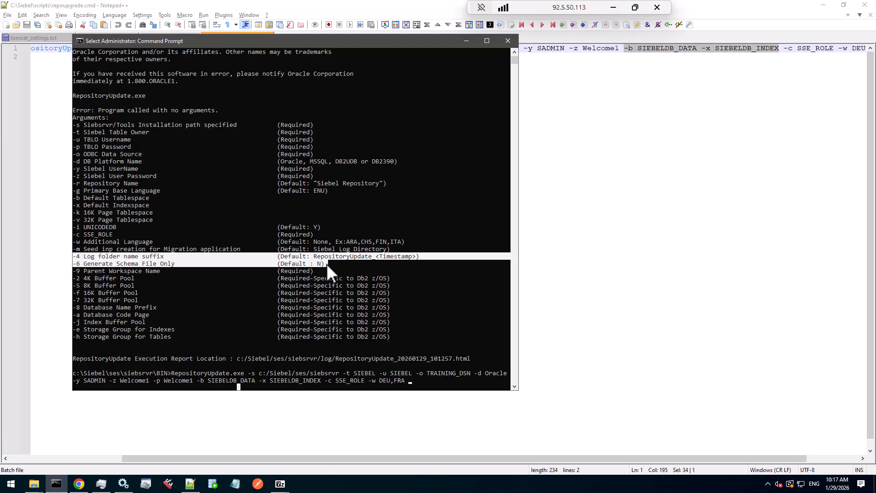
drag(326, 264, 89, 273)
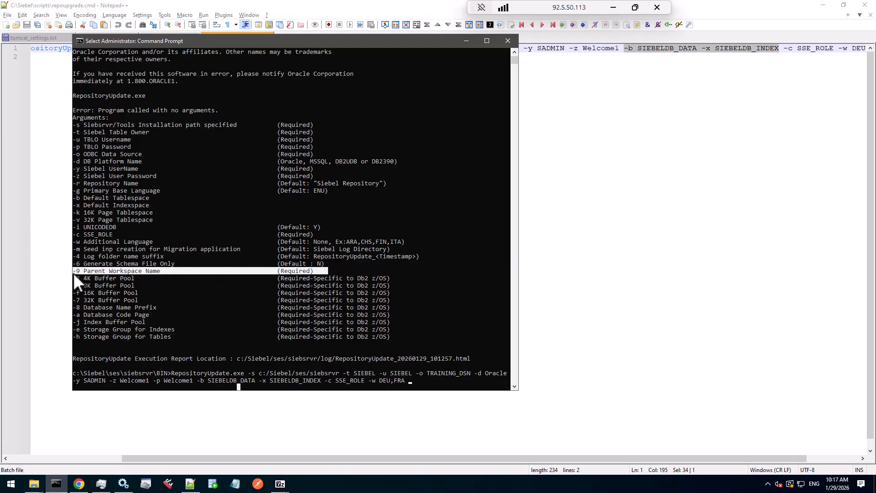
Add the -9 parent workspace argument to the command and copy the int_ru2601 workspace name from the Workspaces list
click(417, 382)
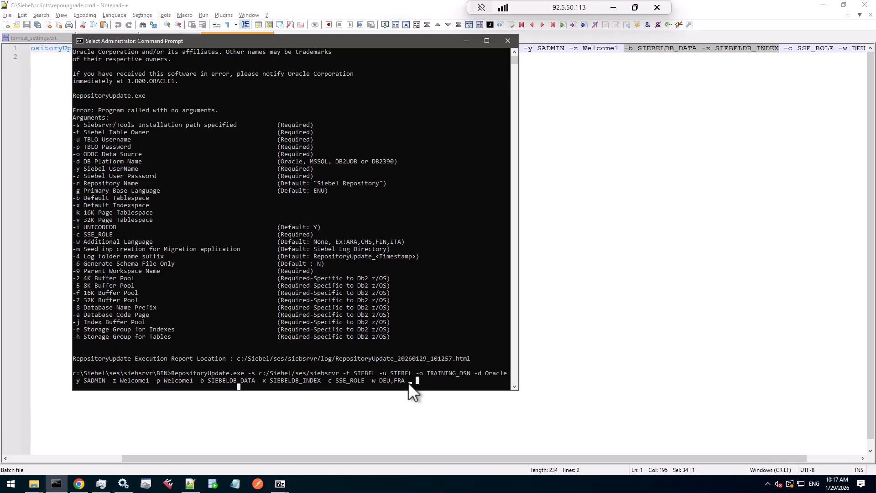
text(-9)
click(78, 484)
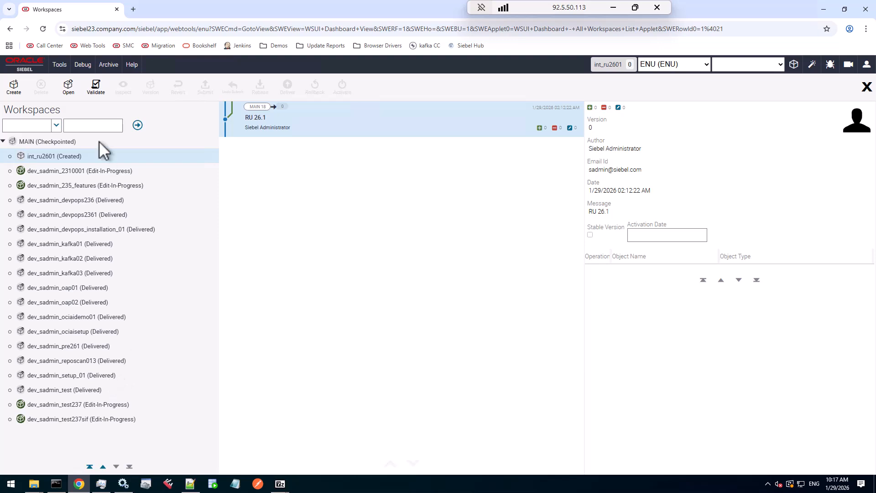
click(89, 127)
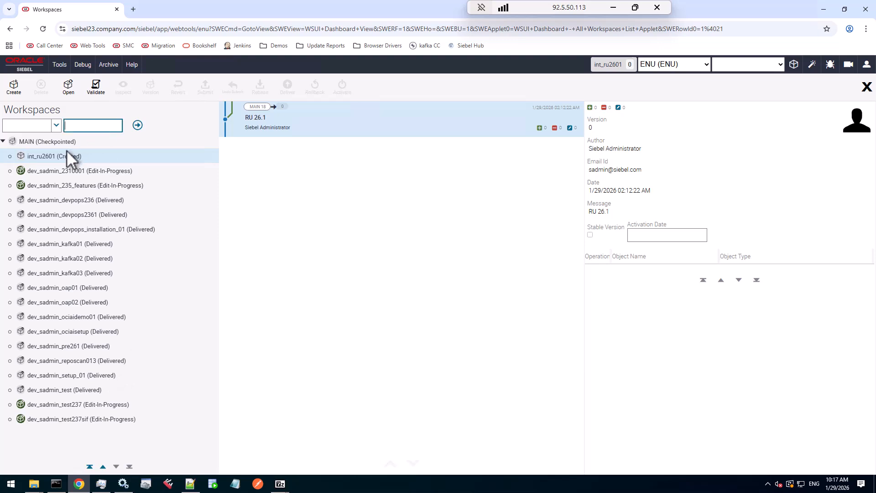
double_click(28, 158)
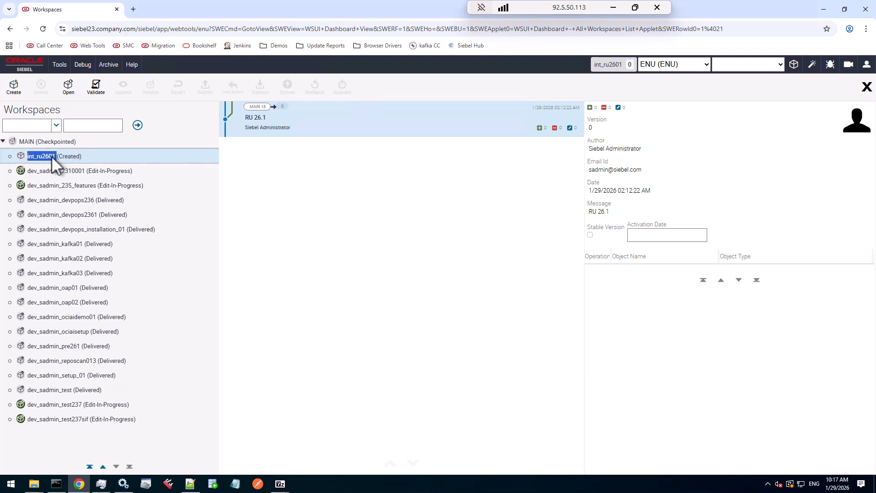
right_click(52, 156)
click(64, 170)
Paste int_ru2601 as the parent workspace name and run the RepositoryUpdate command
click(56, 484)
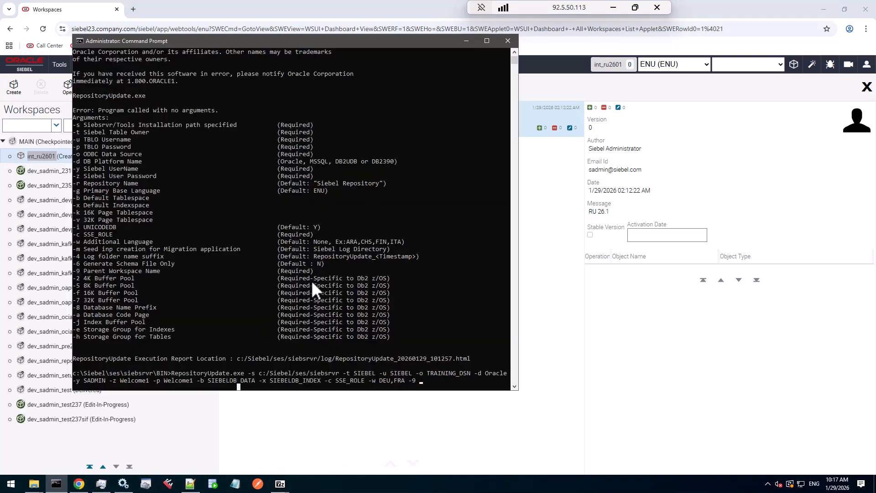
key(ctrl+v)
key(BackSpace)
key(Return)
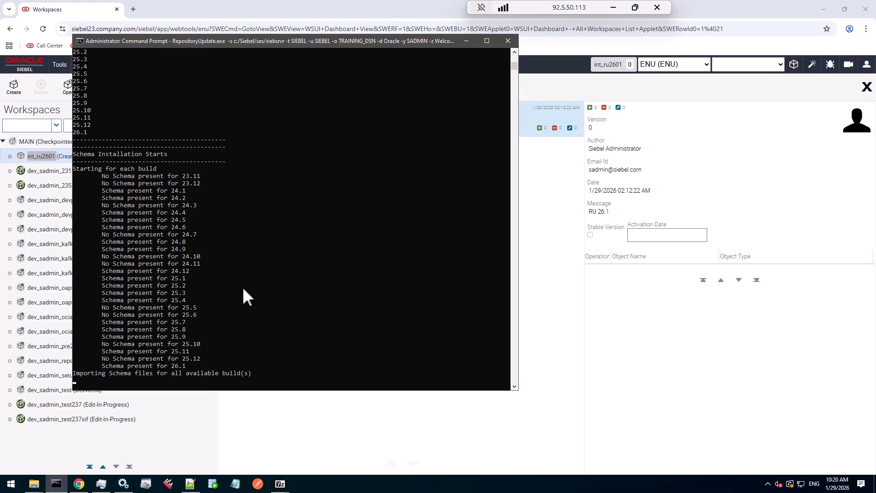
Monitor the running upgrade through the process command lines in Task Manager and the command prompt output
click(101, 484)
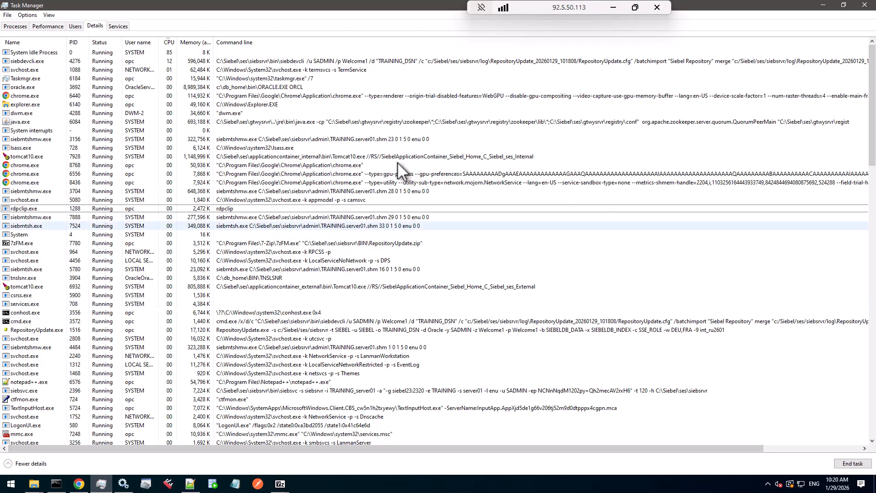
click(294, 62)
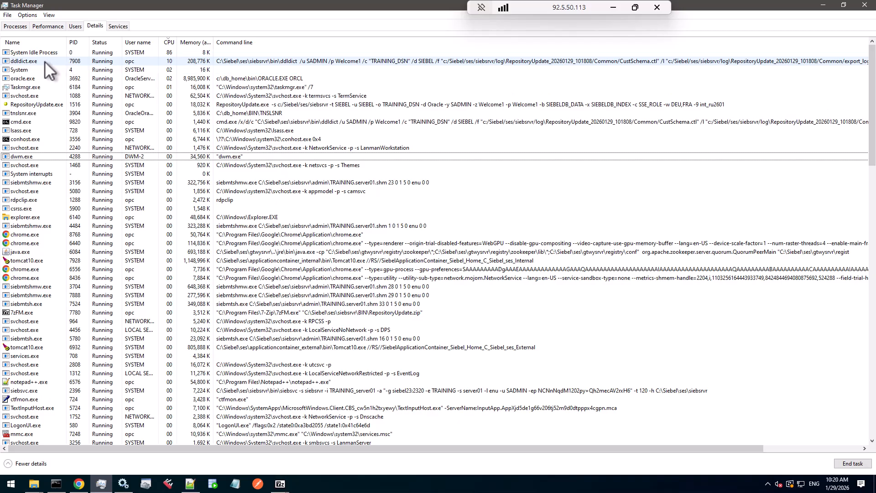
click(39, 60)
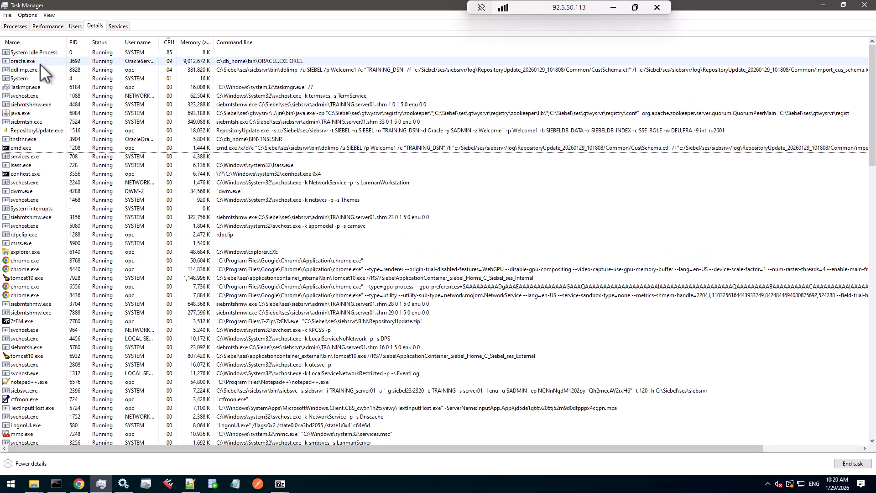
click(39, 69)
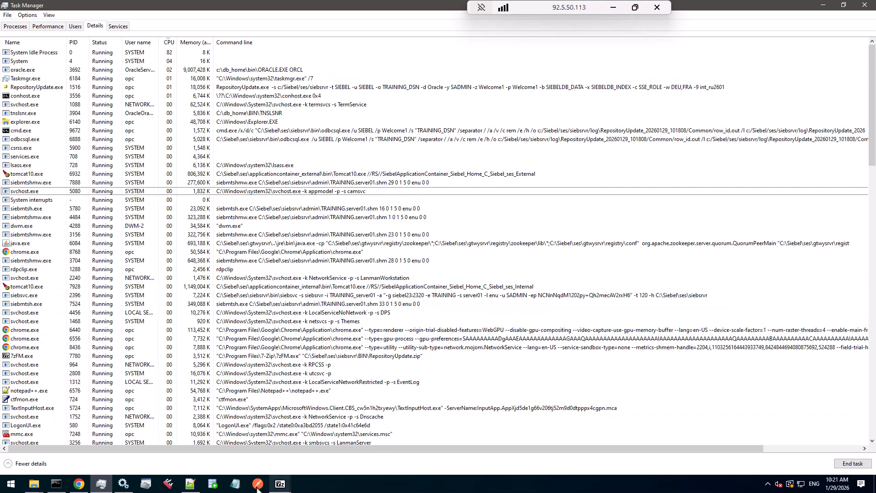
click(57, 486)
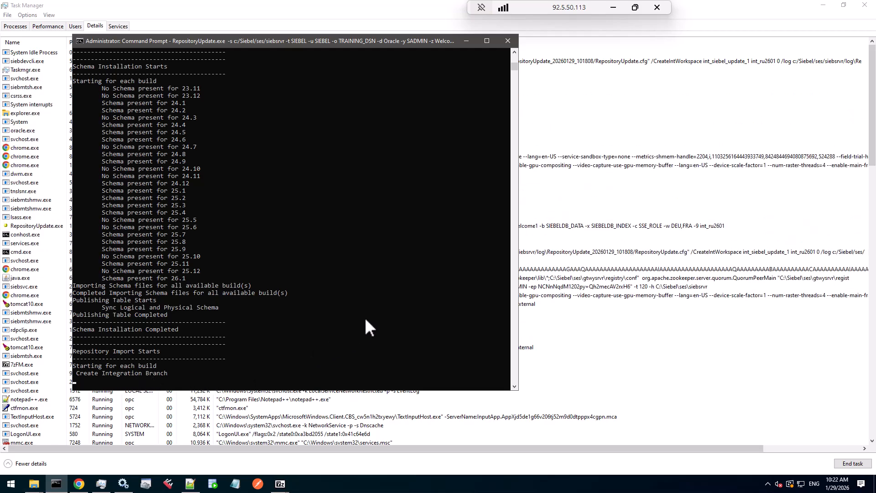
drag(316, 40, 356, 80)
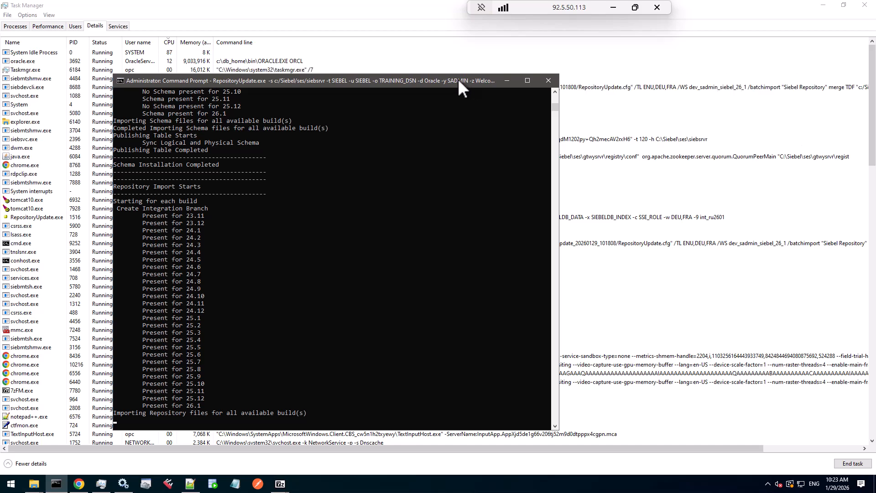
drag(459, 80, 457, 99)
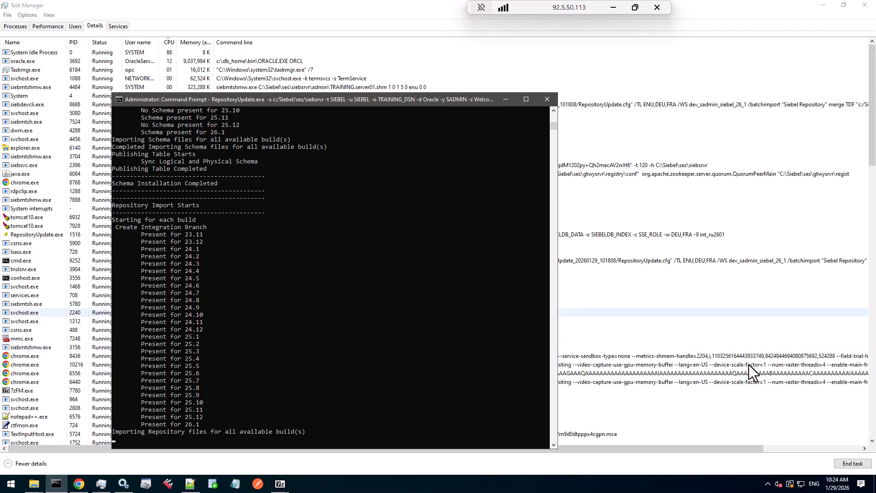
Refresh the Workspaces list and review the changed objects in the new dev_sadmin_siebel_26_1 workspace, sorted by object type
key(alt+Tab)
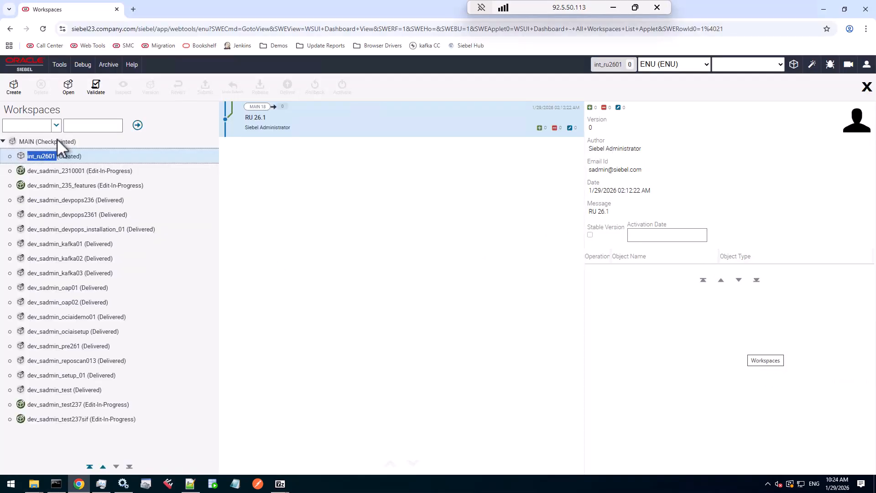
click(138, 125)
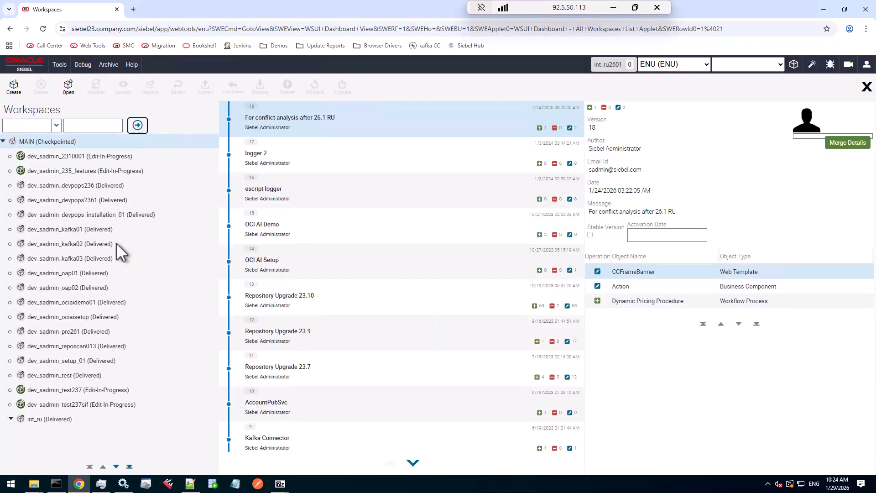
click(129, 467)
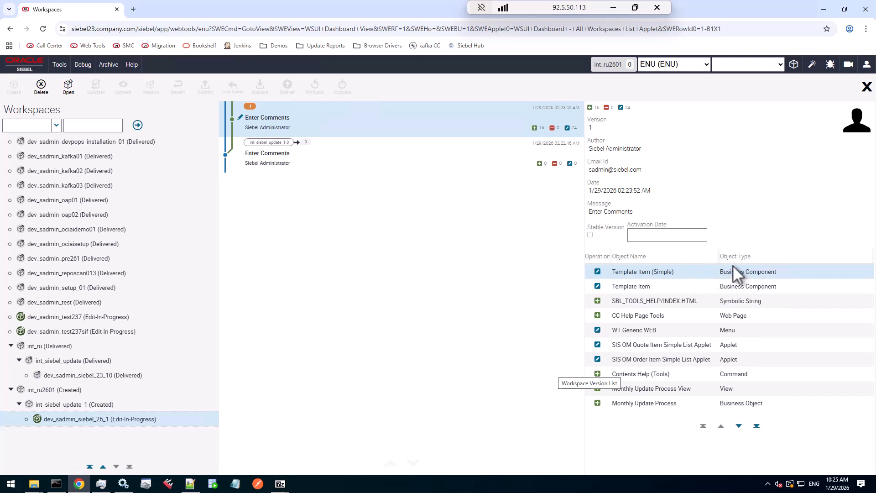
mouse_move(743, 262)
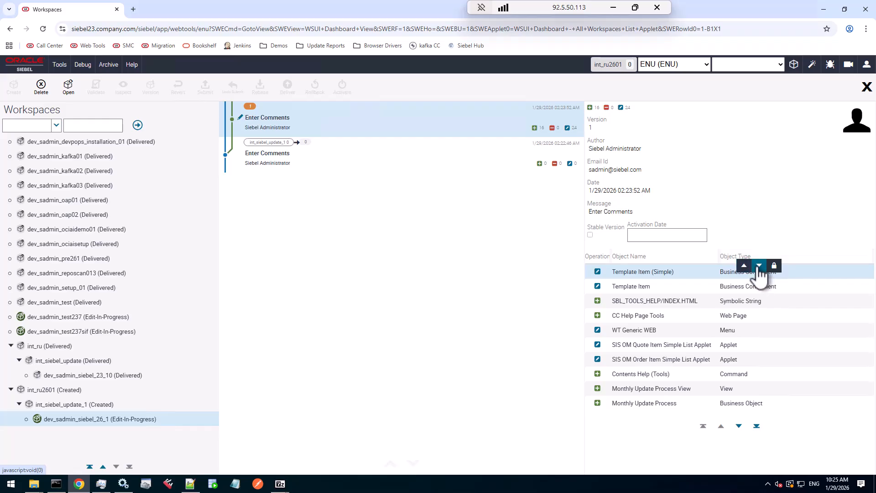
click(758, 266)
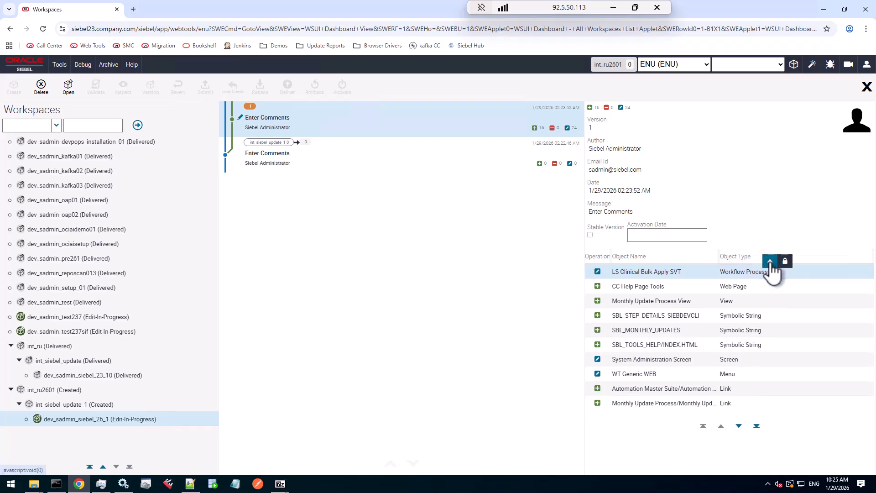
click(769, 267)
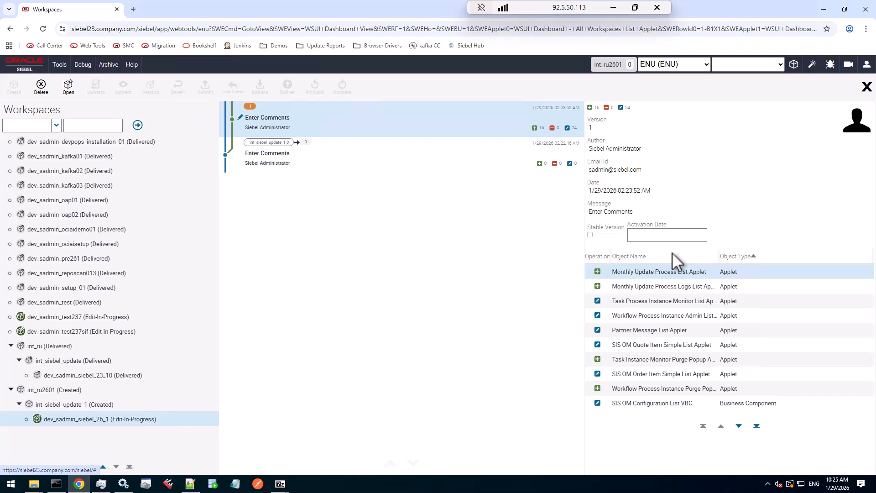
click(137, 125)
click(129, 466)
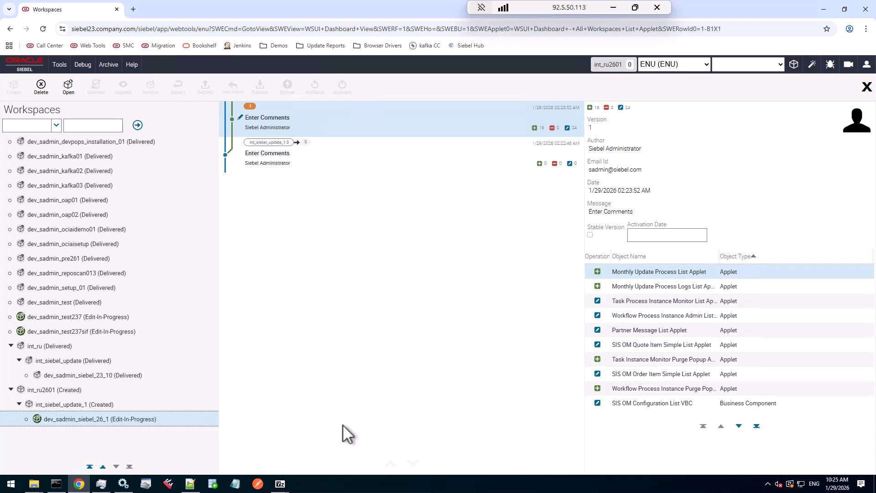
mouse_move(290, 491)
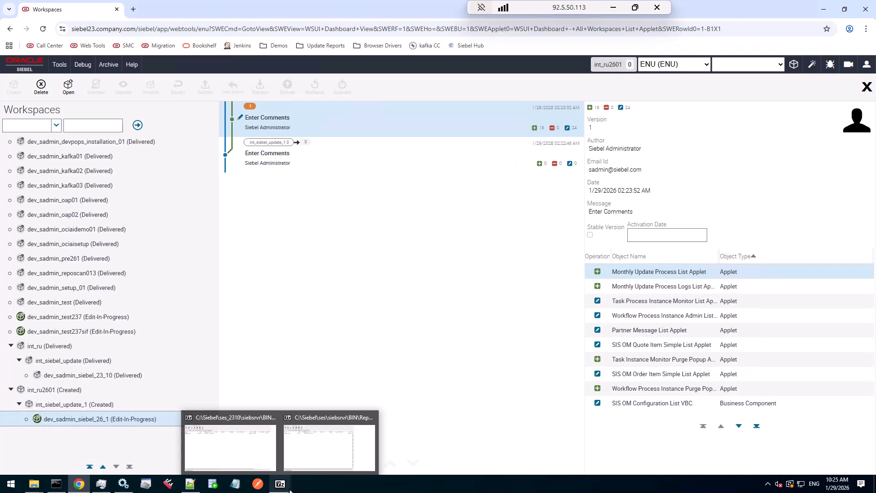
click(56, 485)
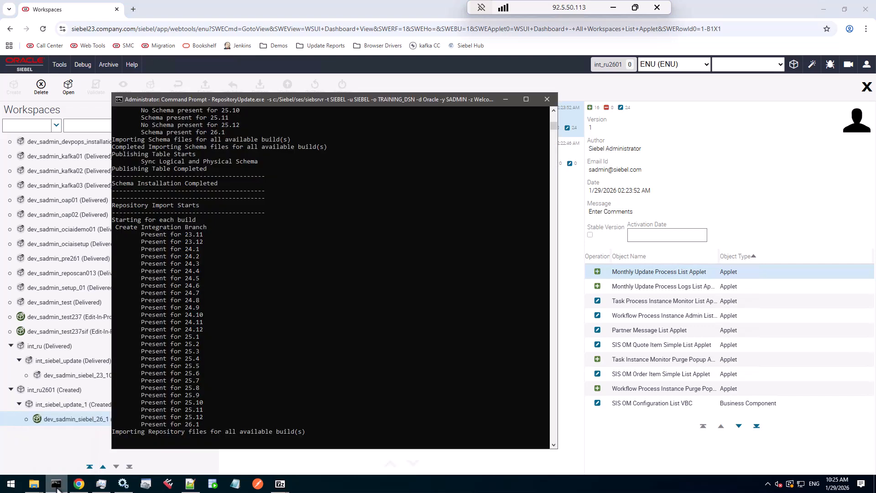
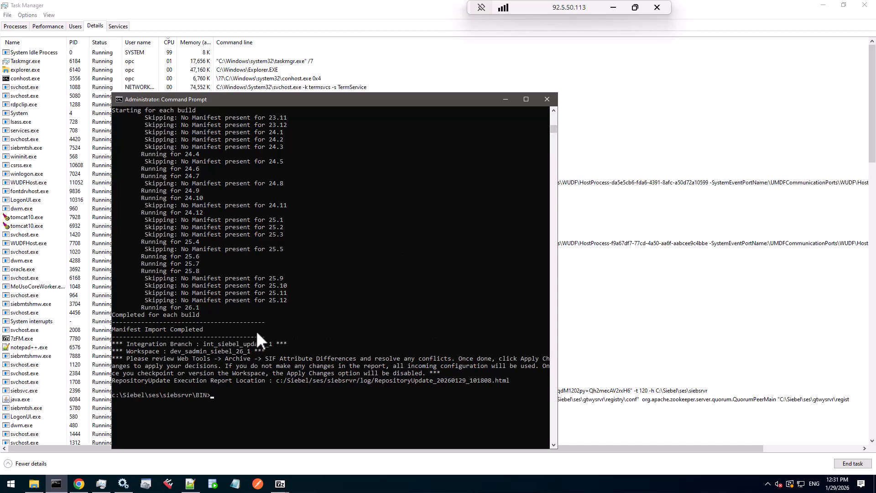
Review the final upgrade summary lines in the command prompt, highlighting the integration branch and SIF review message
drag(141, 360, 175, 361)
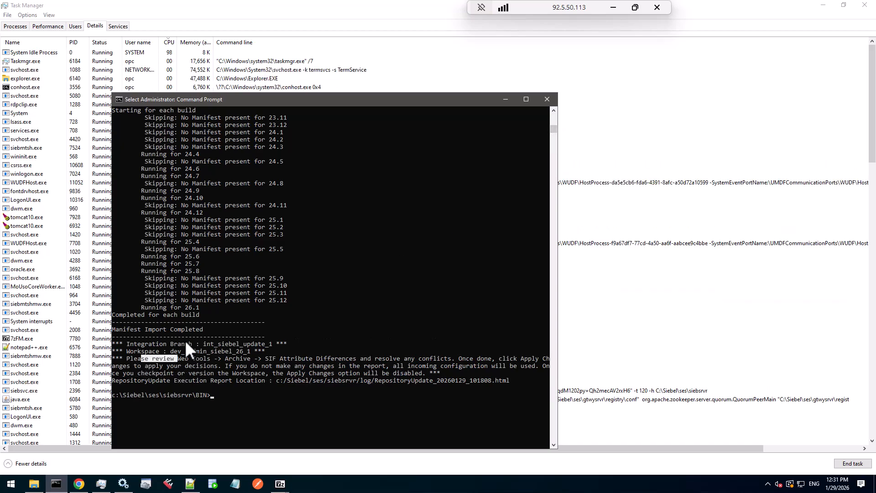
drag(122, 330, 216, 330)
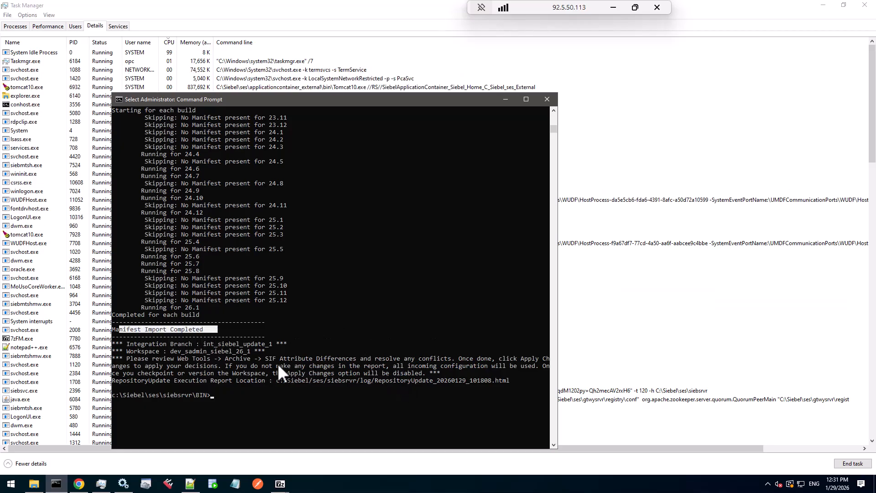
drag(223, 357, 352, 360)
click(263, 358)
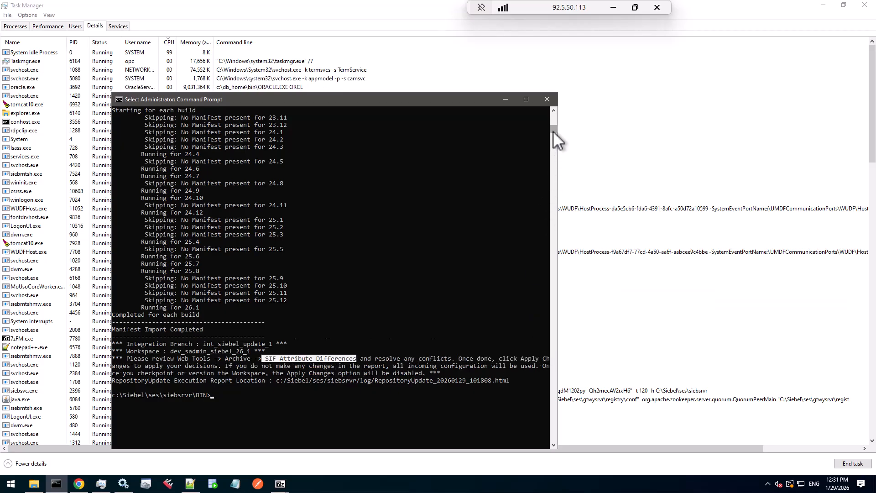
Scroll back through the command prompt log to review the repository, seed and manifest import stages
drag(552, 130, 552, 128)
scroll(366, 281, up, 1)
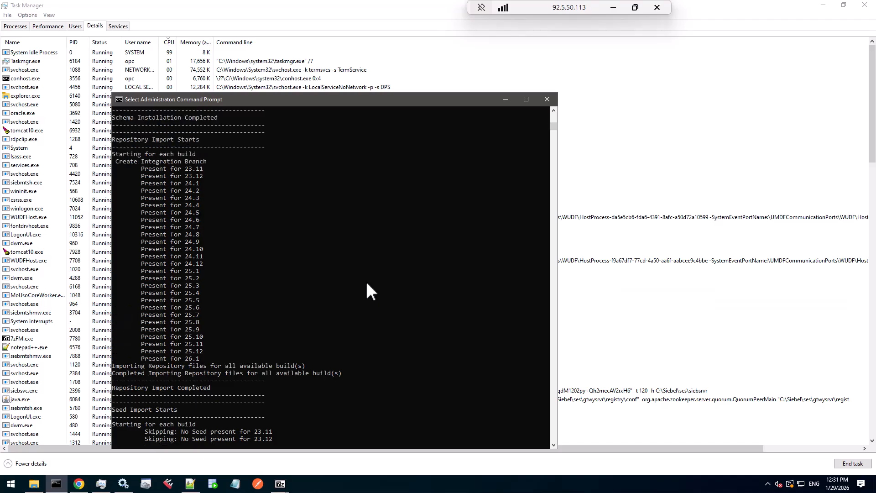
scroll(366, 291, up, 2)
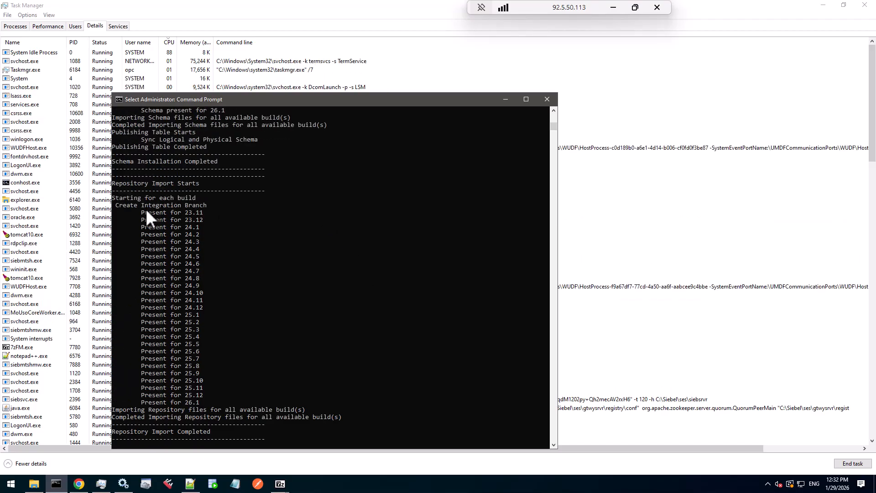
drag(124, 184, 218, 400)
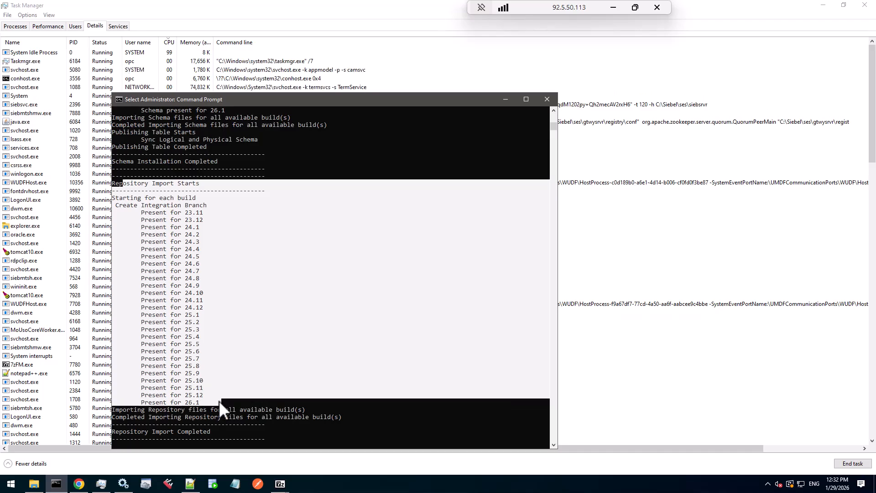
drag(130, 418, 343, 418)
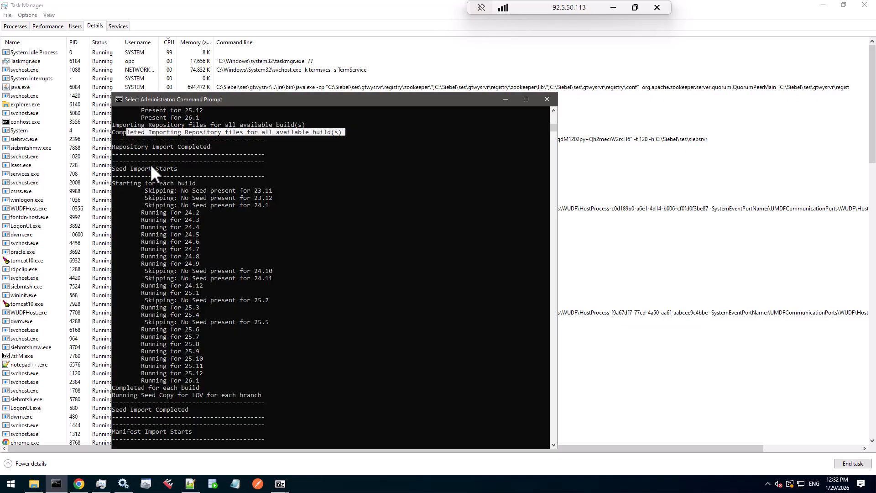
drag(146, 395, 229, 399)
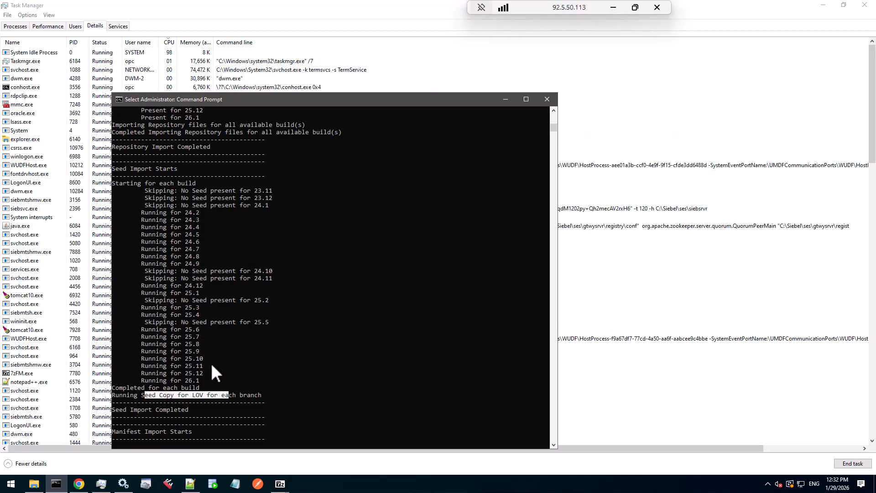
scroll(211, 363, down, 7)
scroll(211, 363, down, 2)
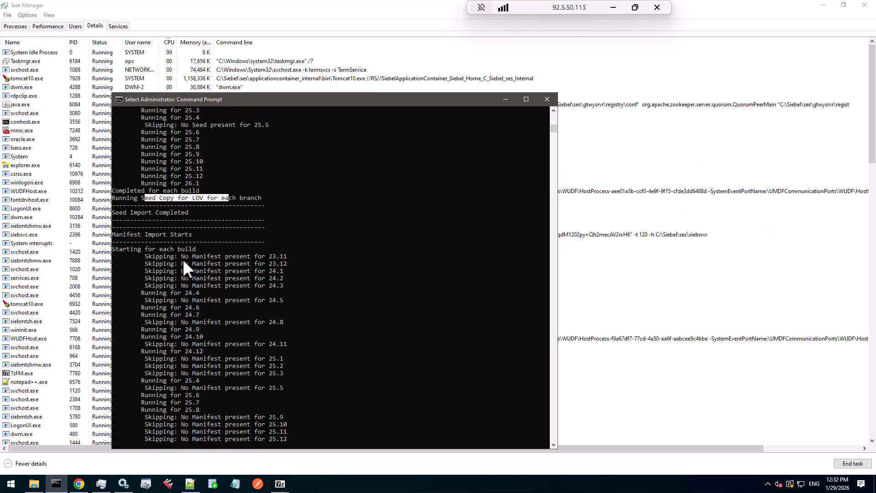
scroll(183, 259, down, 2)
scroll(183, 259, up, 1)
scroll(254, 345, down, 1)
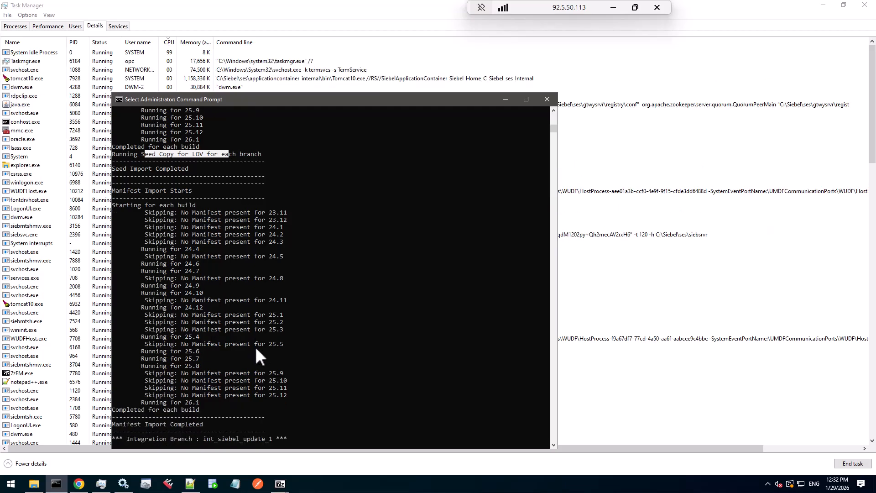
scroll(256, 349, down, 4)
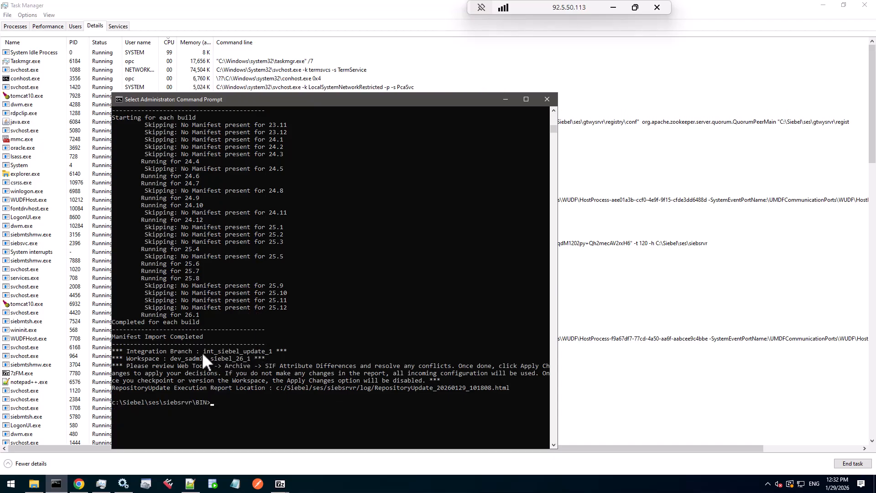
Highlight the integration branch, workspace name and execution report file name in the command output
drag(202, 352, 273, 354)
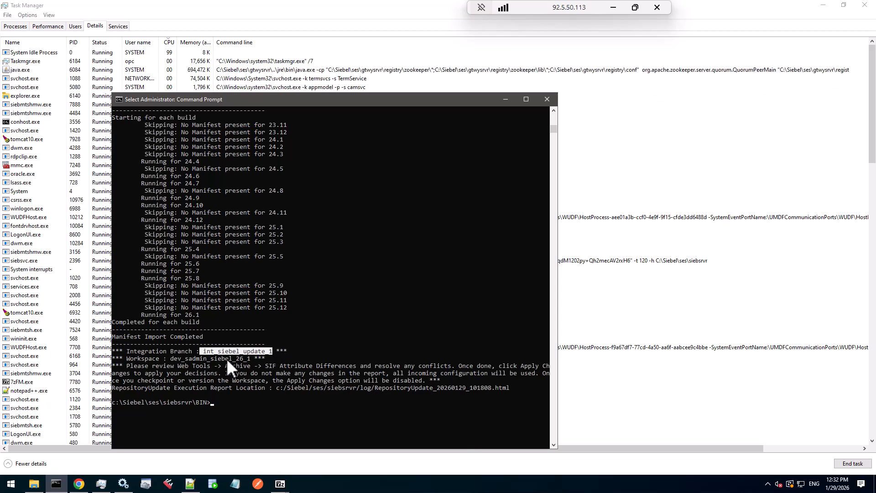
double_click(180, 357)
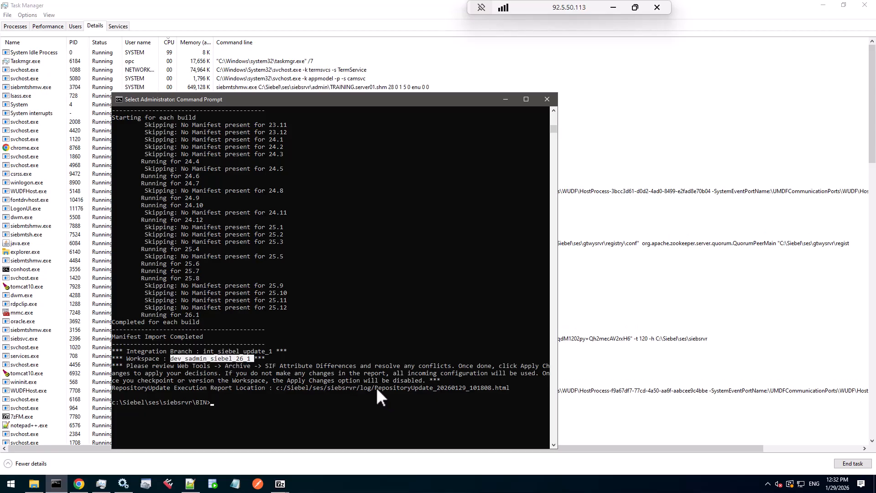
drag(378, 388, 515, 388)
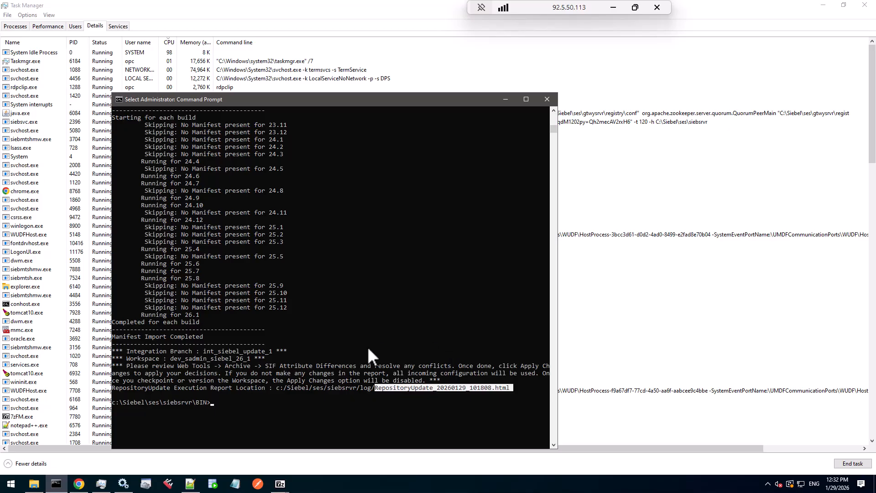
Open the RepositoryUpdate_20260129_101808.html execution report from the siebsrvr log folder
click(33, 488)
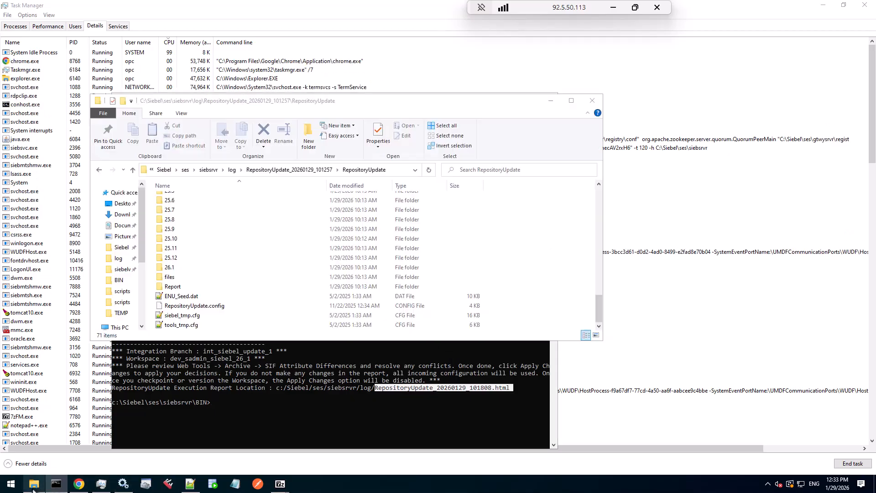
click(120, 259)
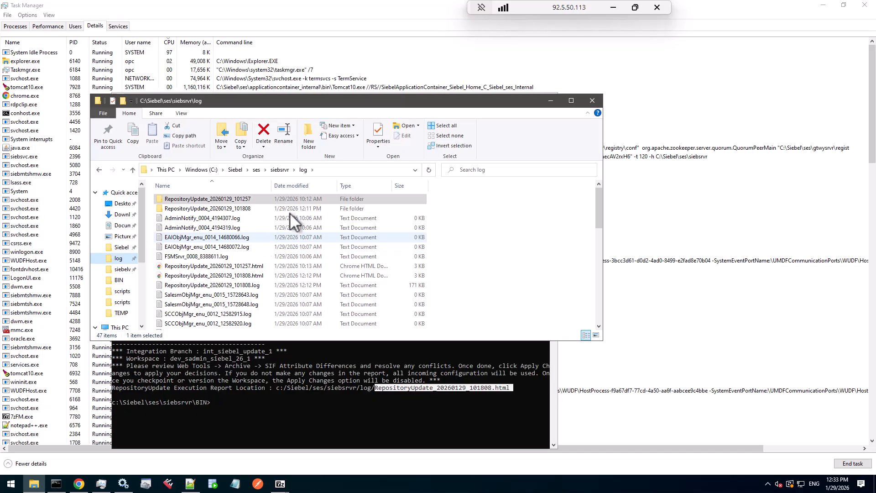
drag(522, 104, 518, 58)
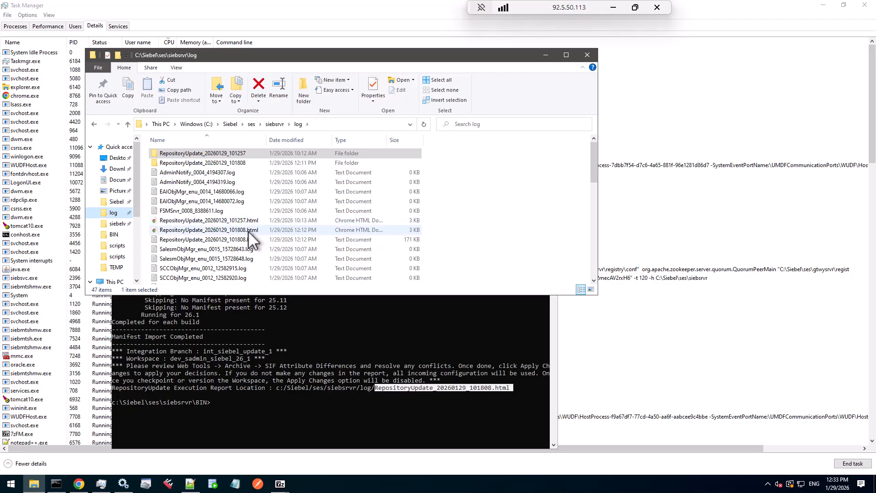
double_click(248, 230)
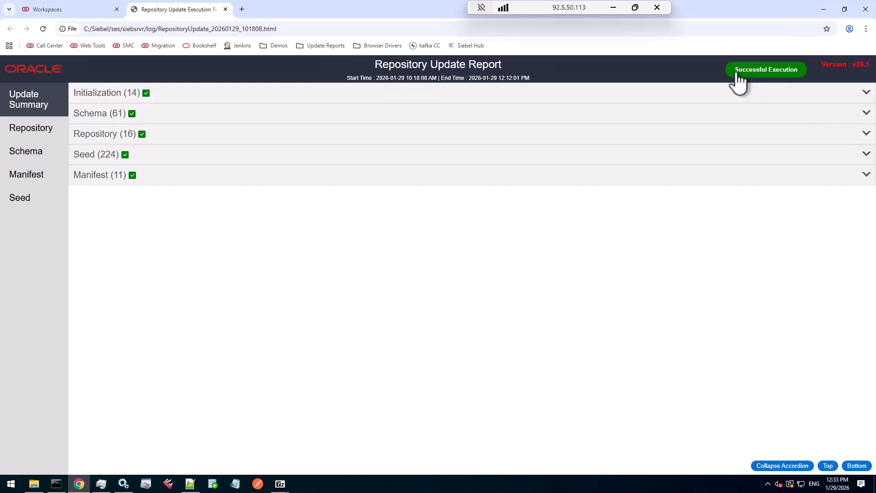
Open the Repository section of the Repository Update Report and expand the Applet list
key(ctrl+plus)
key(ctrl+plus)
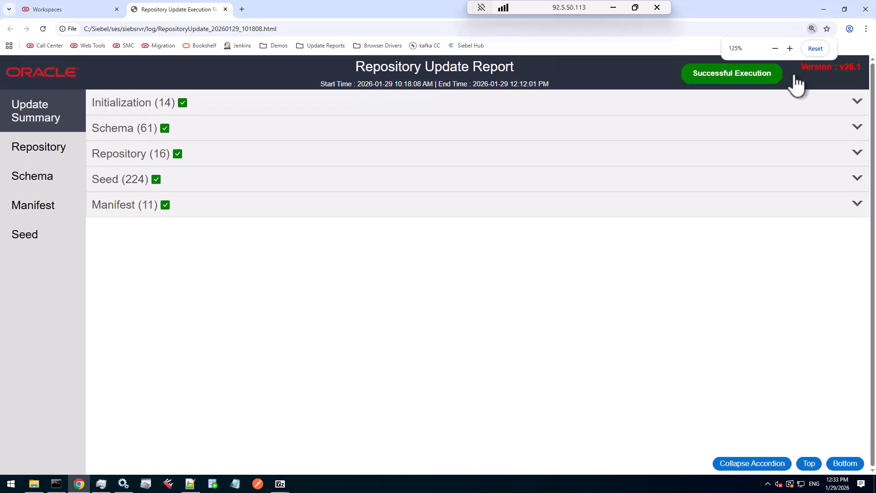
key(ctrl+0)
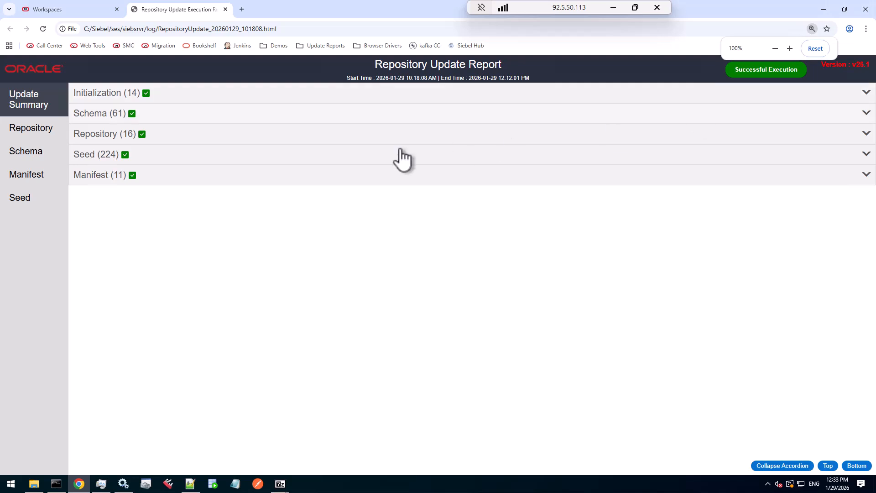
click(42, 136)
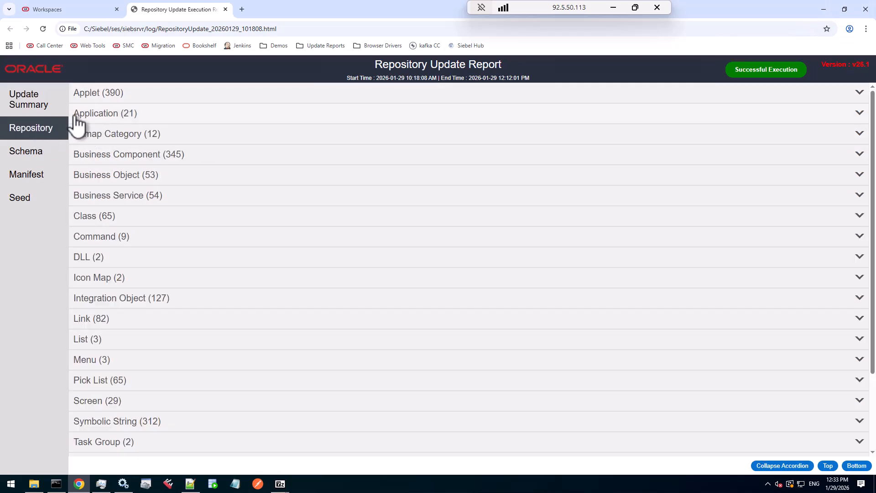
click(164, 107)
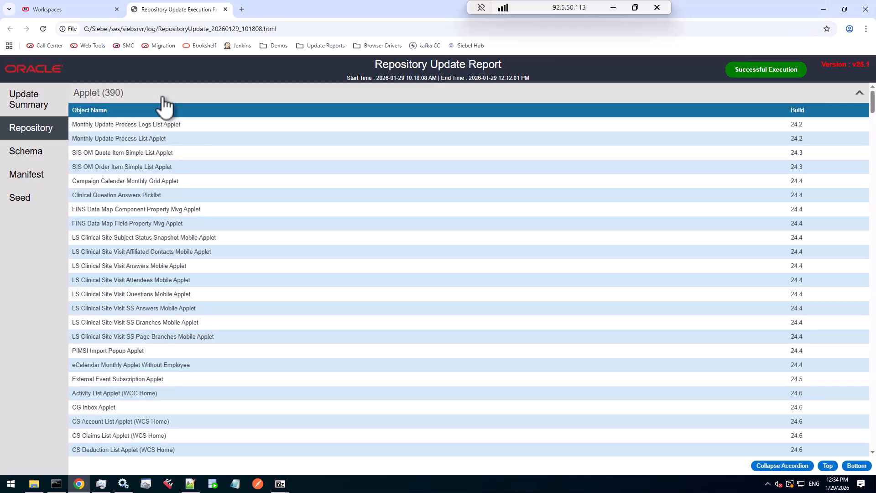
Scroll through the updated applets and their builds, then collapse the Applet list
click(873, 148)
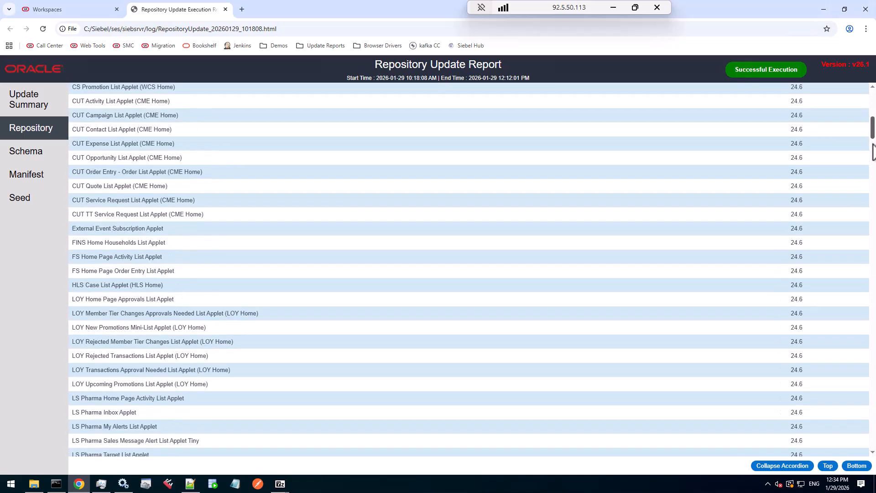
click(873, 147)
click(874, 166)
click(875, 182)
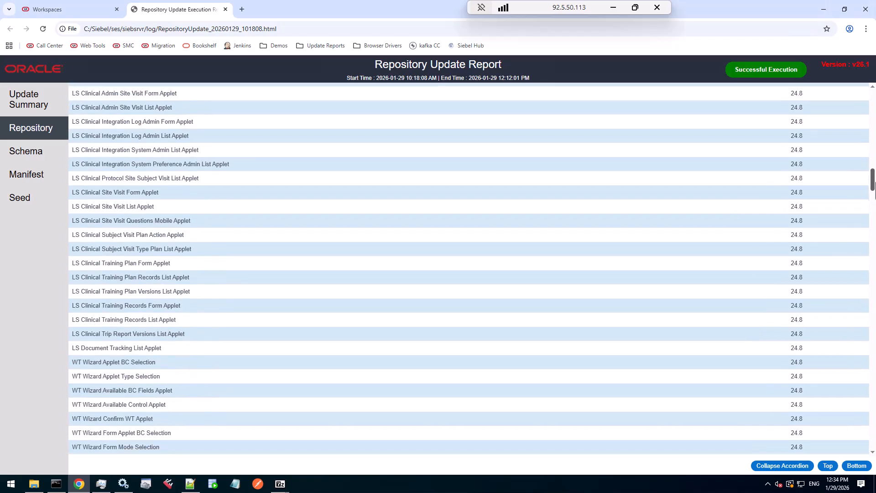
scroll(469, 270, down, 7)
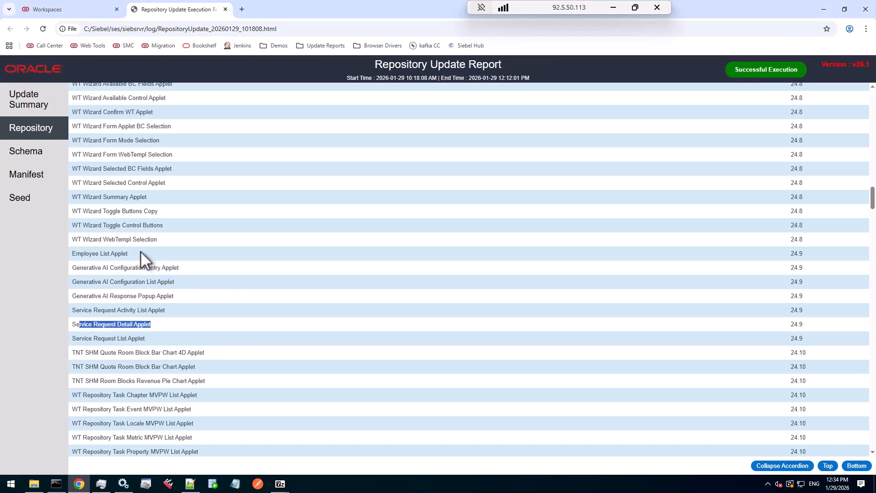
drag(140, 250, 70, 255)
click(119, 258)
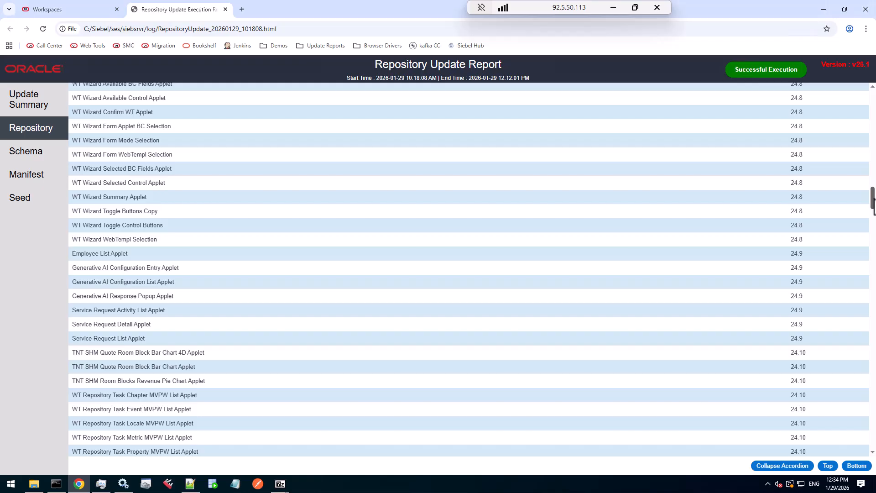
scroll(436, 180, up, 15)
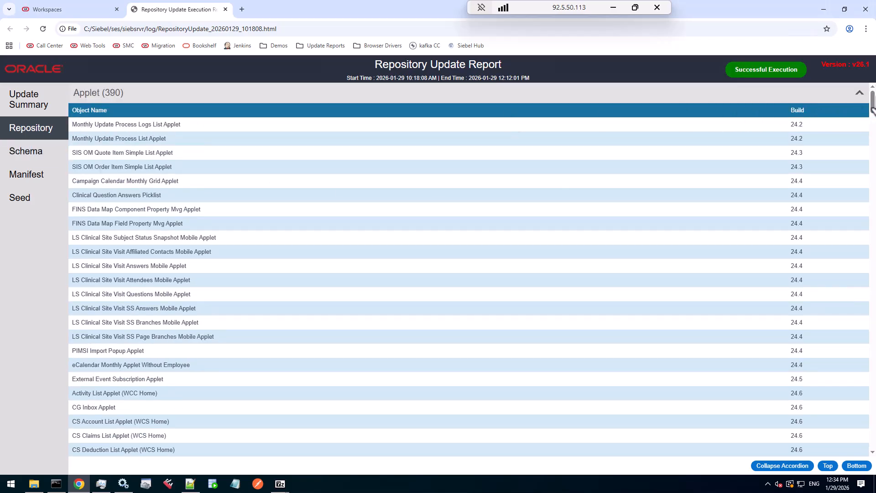
click(860, 97)
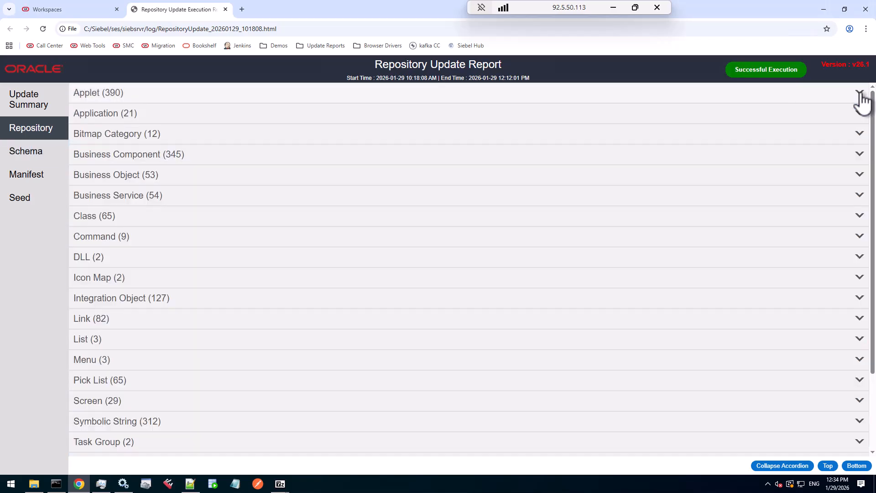
Expand and collapse the Application and Business Component lists to review their updated objects
click(191, 118)
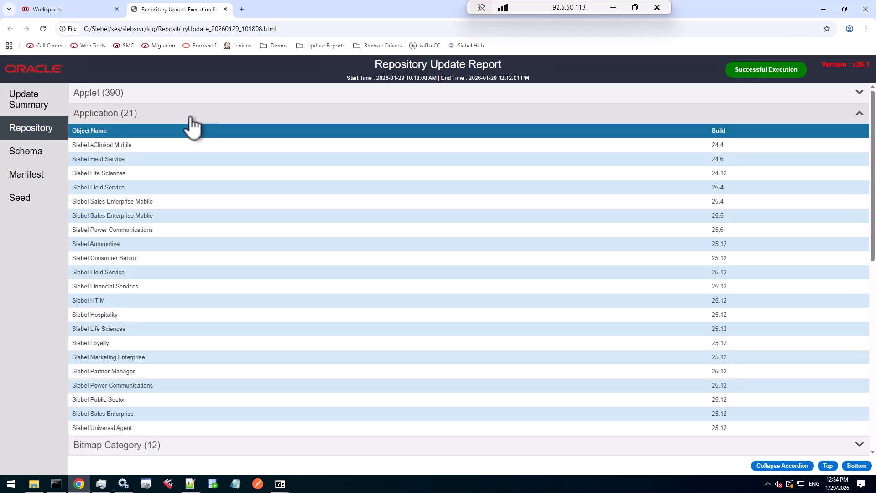
click(190, 117)
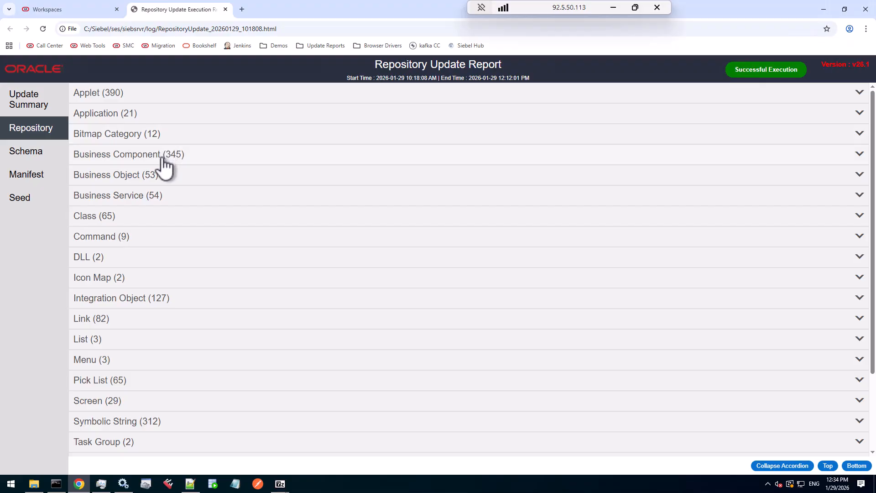
click(165, 158)
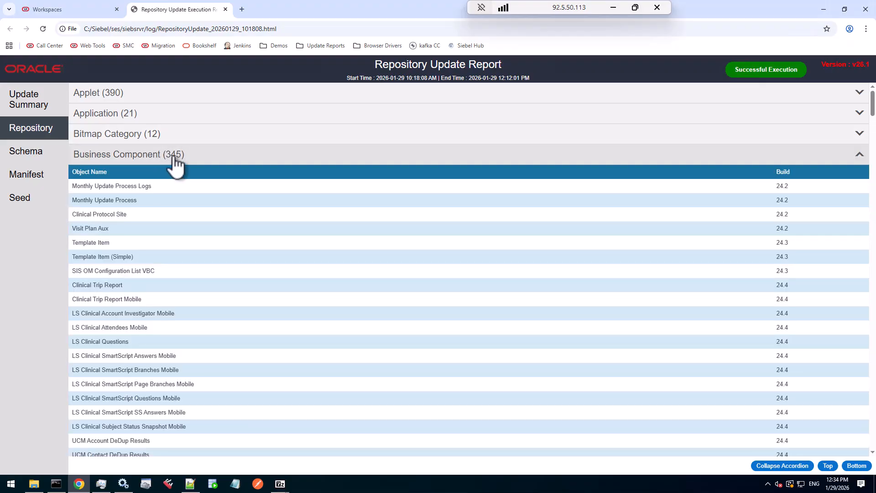
click(176, 162)
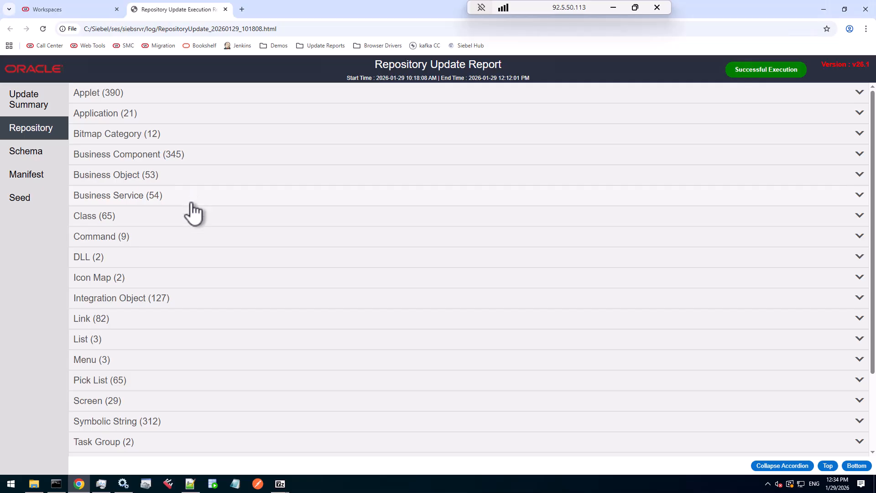
Scroll the repository object types and open the Schema section to review new and modified table columns
scroll(247, 351, down, 2)
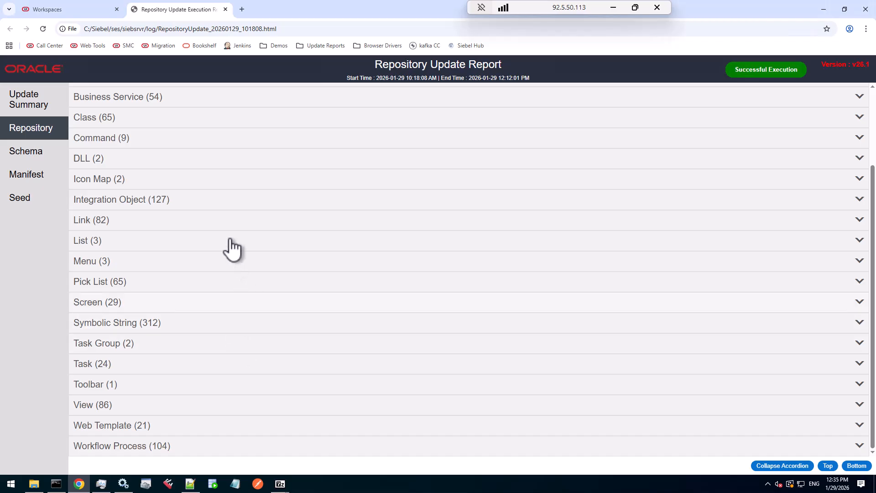
click(34, 158)
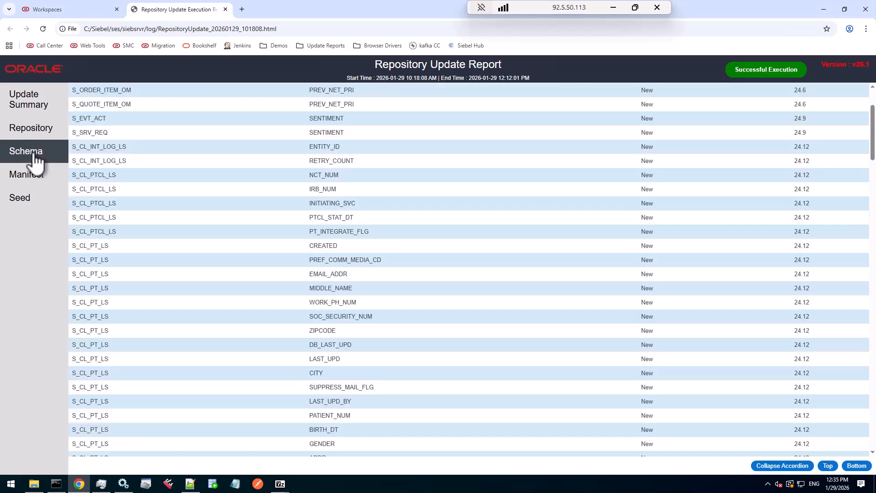
scroll(171, 175, up, 2)
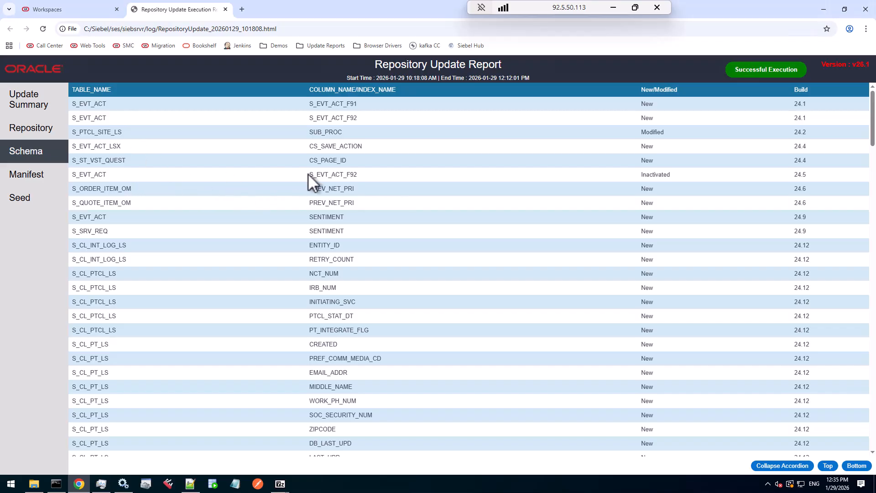
Highlight and scroll through the Schema table rows to review the new, modified and inactivated columns by build
drag(310, 176, 377, 174)
drag(321, 146, 380, 146)
drag(134, 147, 67, 147)
click(252, 221)
drag(108, 217, 73, 218)
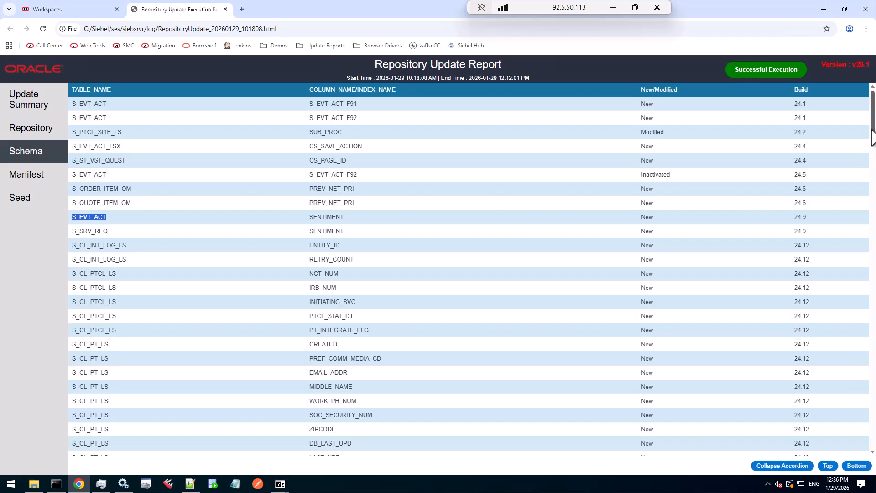
drag(871, 137, 868, 350)
drag(872, 404, 873, 442)
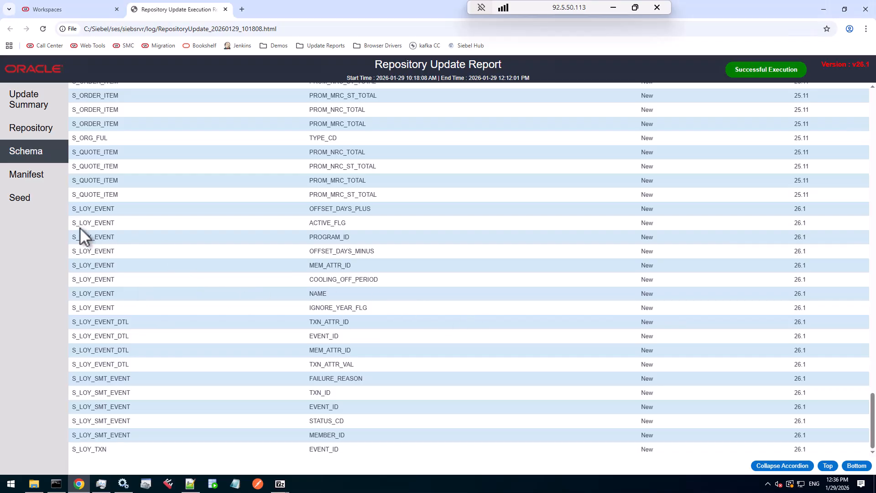
drag(80, 224, 115, 265)
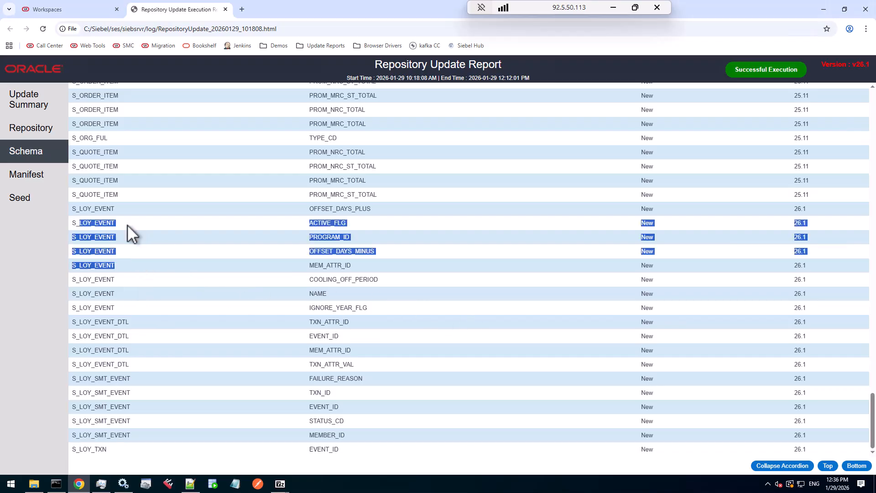
Open the Manifest section of the report and scroll through its applet manifest entries
click(26, 181)
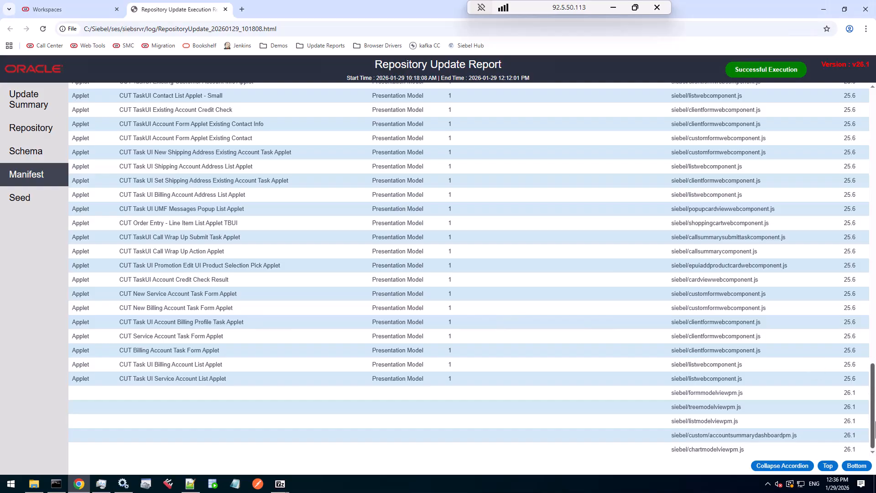
mouse_move(875, 420)
mouse_down()
mouse_move(875, 412)
mouse_move(872, 432)
mouse_up()
scroll(873, 422, up, 3)
scroll(874, 422, up, 20)
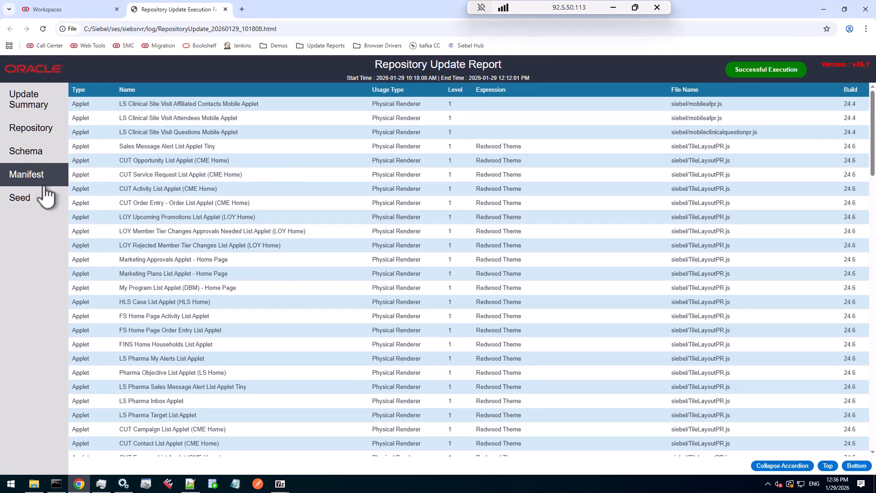
Open the Seed section and expand then collapse the S_STATE_MODEL table entry
click(22, 203)
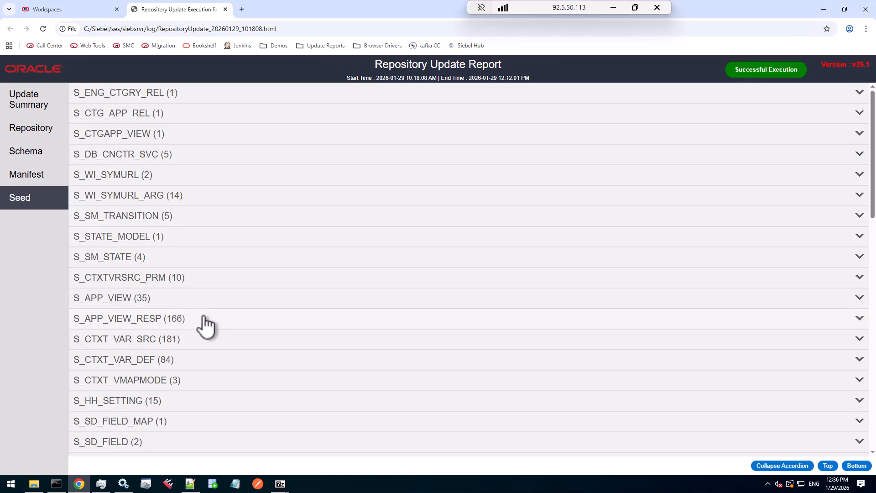
click(145, 242)
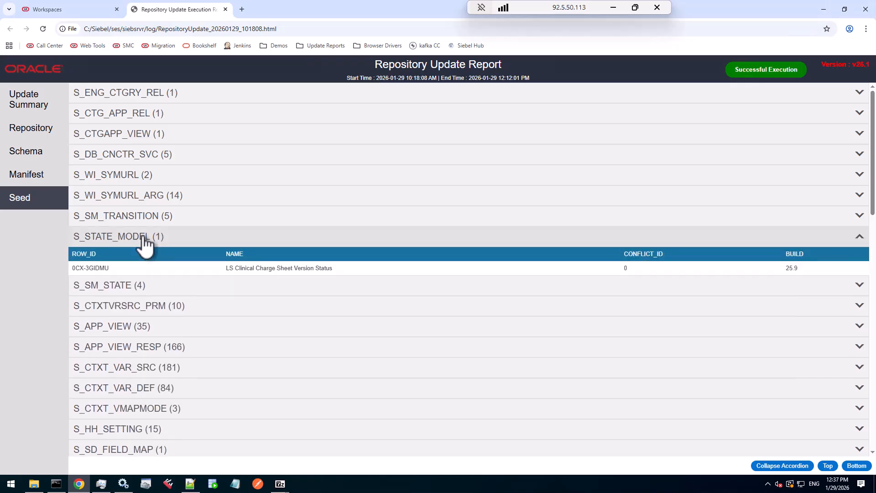
click(145, 242)
Expand the S_LST_OF_VAL seed table and scroll through its list-of-values rows
scroll(212, 288, down, 3)
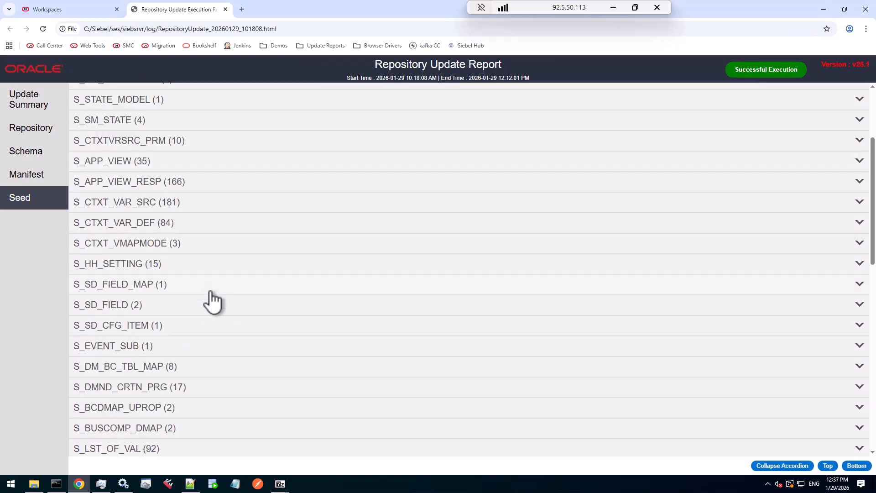
scroll(211, 295, down, 2)
click(123, 357)
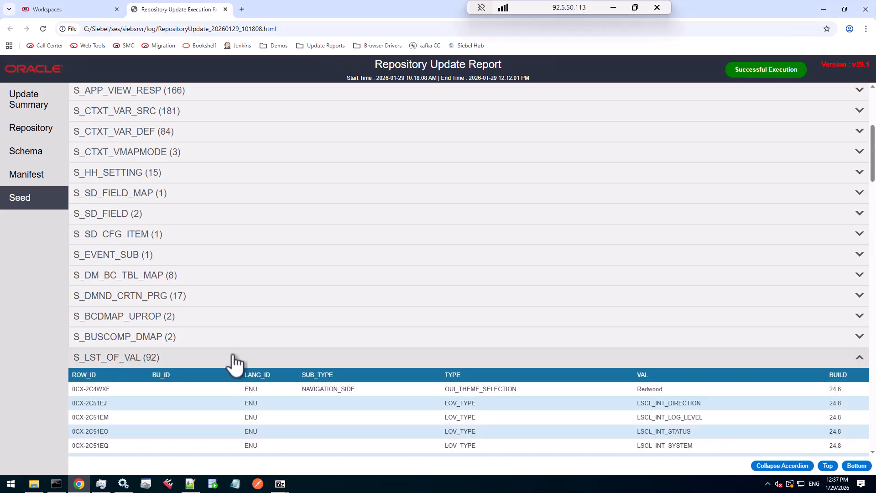
scroll(284, 360, down, 4)
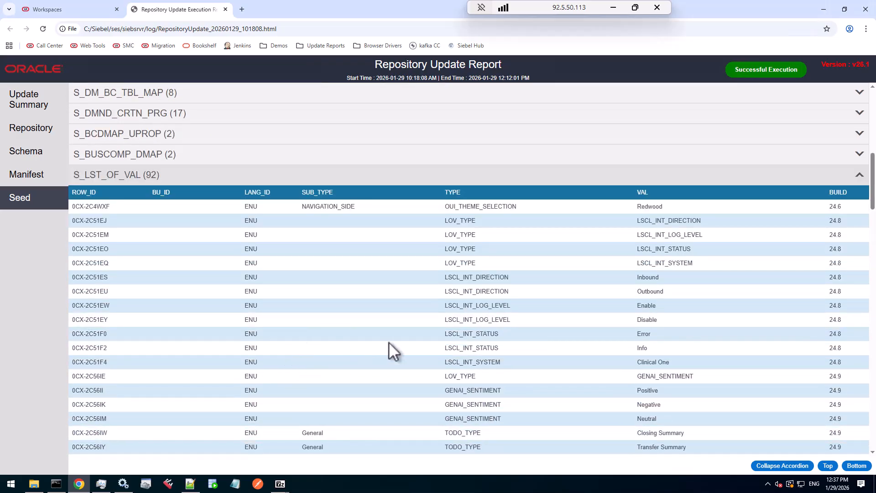
scroll(421, 342, down, 5)
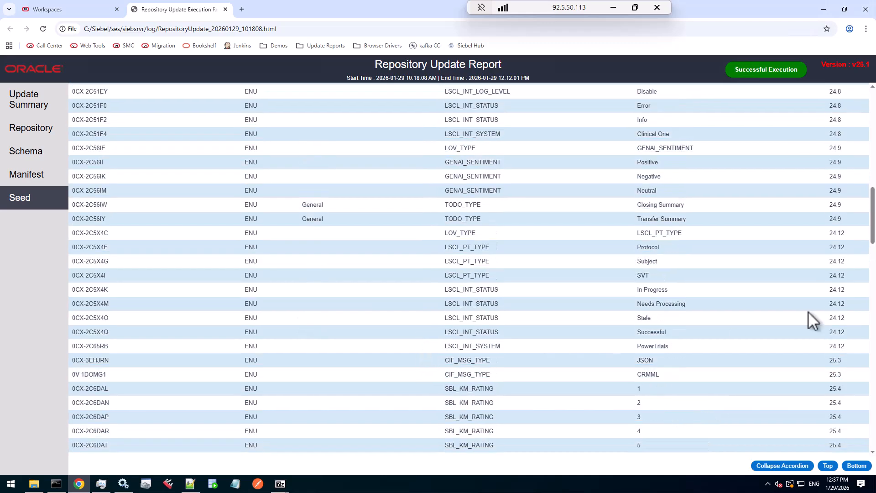
drag(873, 227, 874, 118)
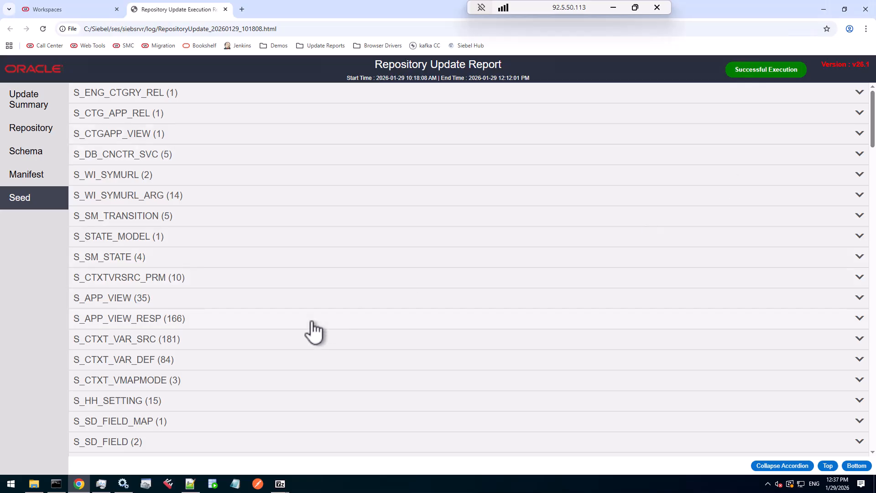
Collapse the S_LST_OF_VAL table and scroll through the remaining seed tables
scroll(296, 329, down, 3)
scroll(121, 374, down, 3)
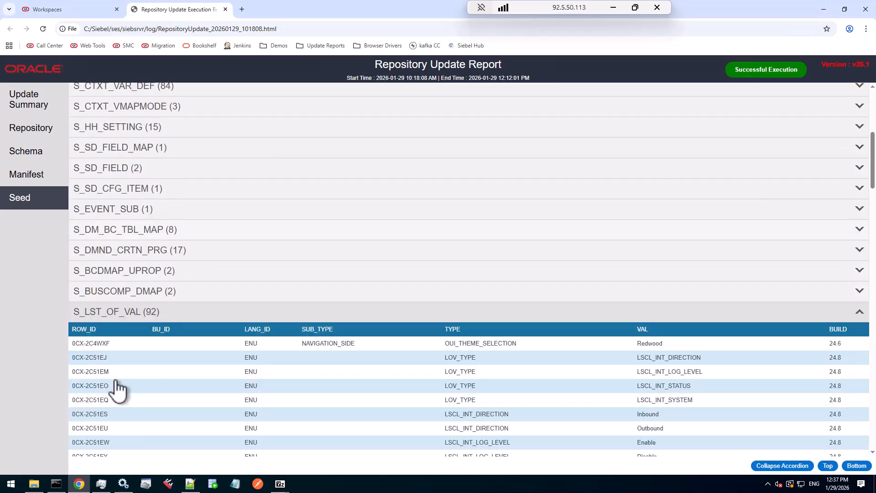
click(111, 315)
scroll(205, 401, down, 3)
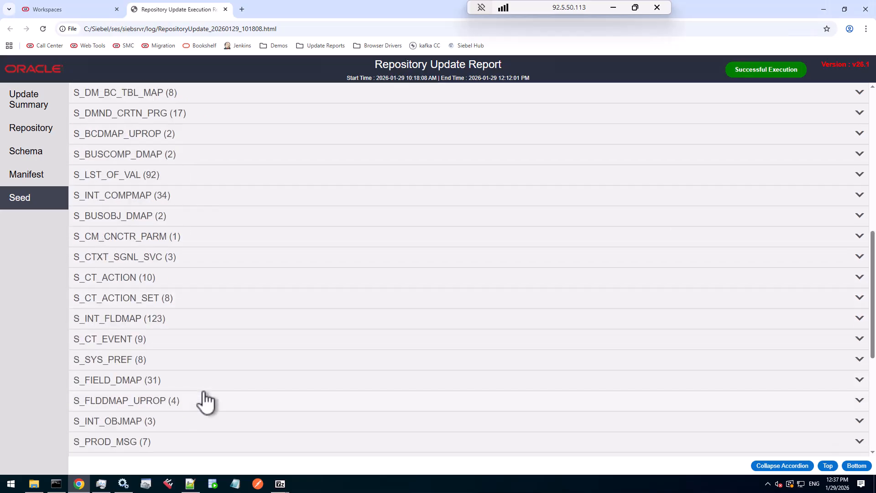
scroll(207, 401, down, 5)
scroll(206, 401, down, 1)
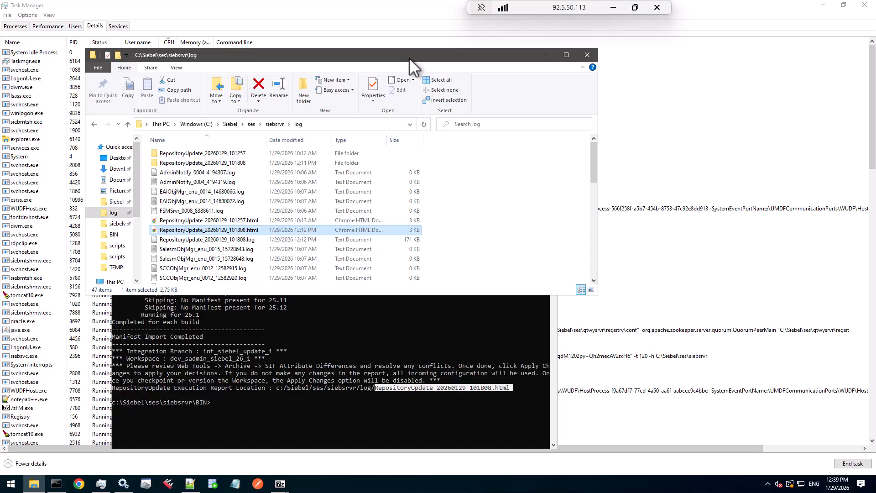
Search the log folder for datamig.inp
click(525, 124)
text(datami)
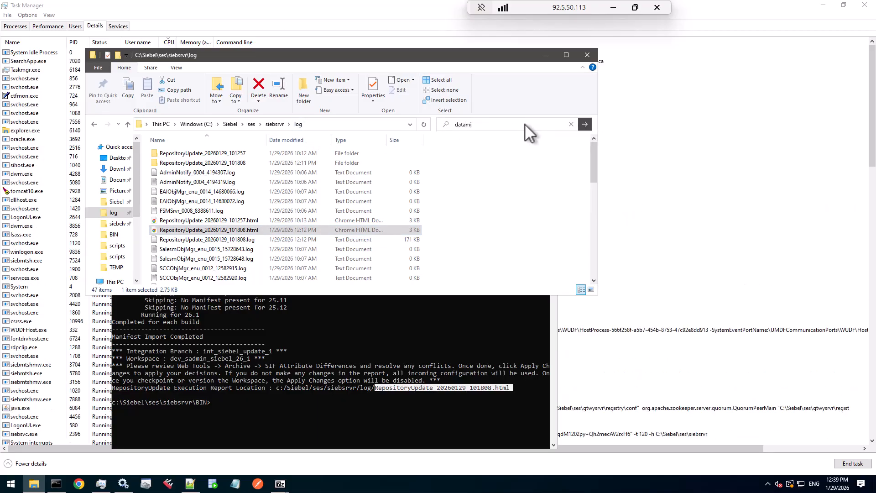
text(g.inp)
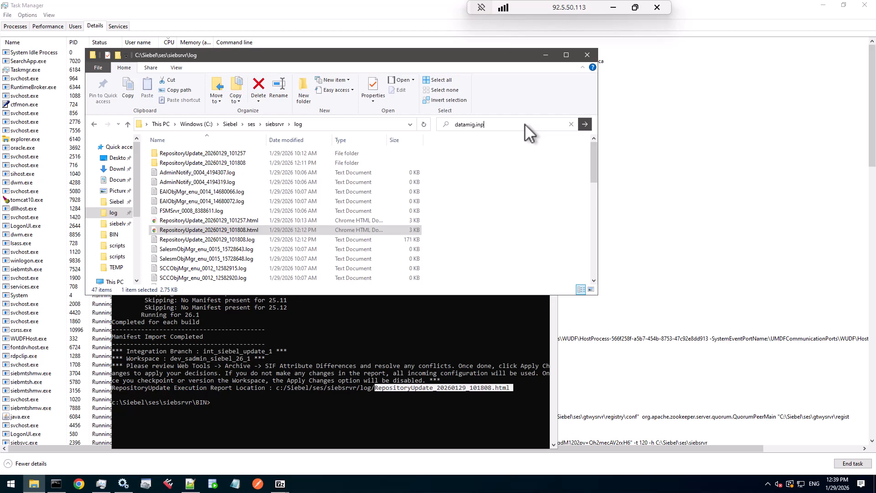
key(Return)
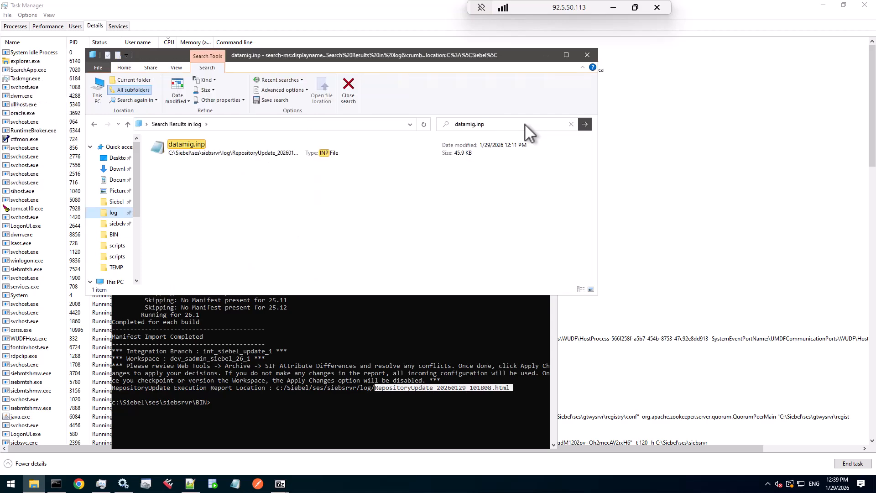
Open the file location of datamig.inp in the RepositoryUpdate_20260129_101808 folder and scroll to the file
right_click(275, 166)
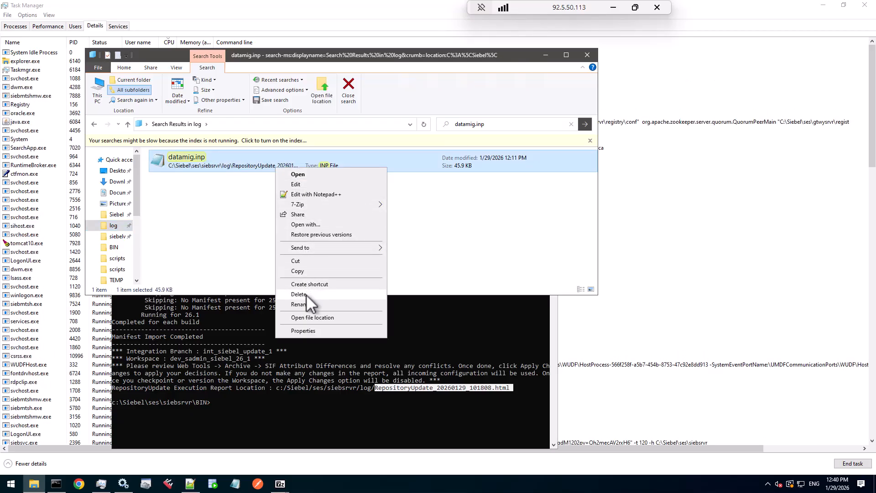
click(304, 318)
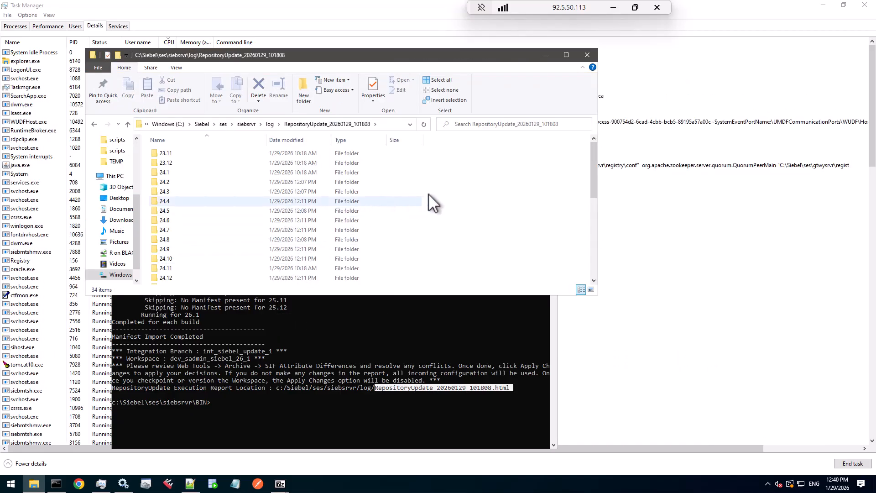
scroll(429, 193, down, 6)
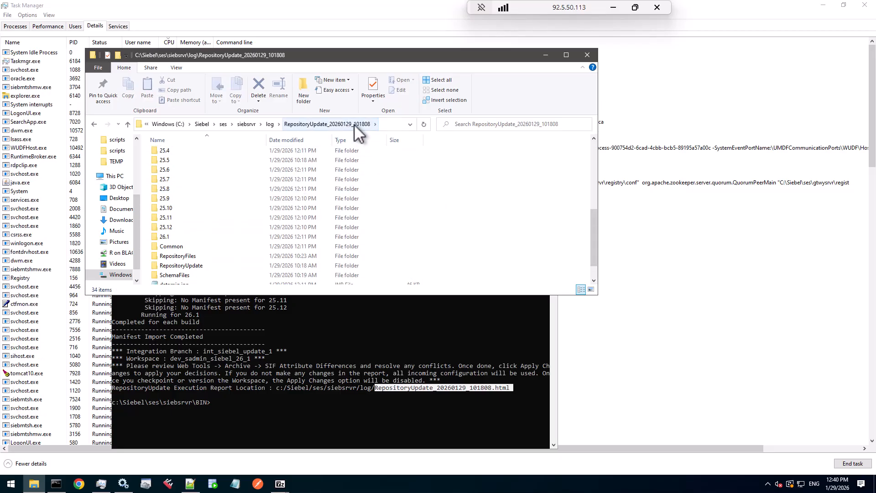
scroll(307, 212, down, 1)
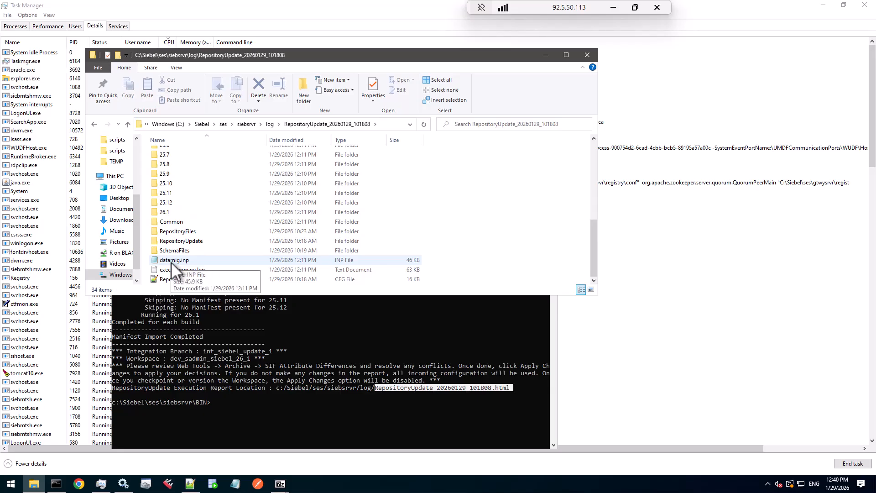
Open datamig.inp with Notepad++ and scroll through its table WHERE ROW_ID clauses
right_click(171, 263)
click(197, 291)
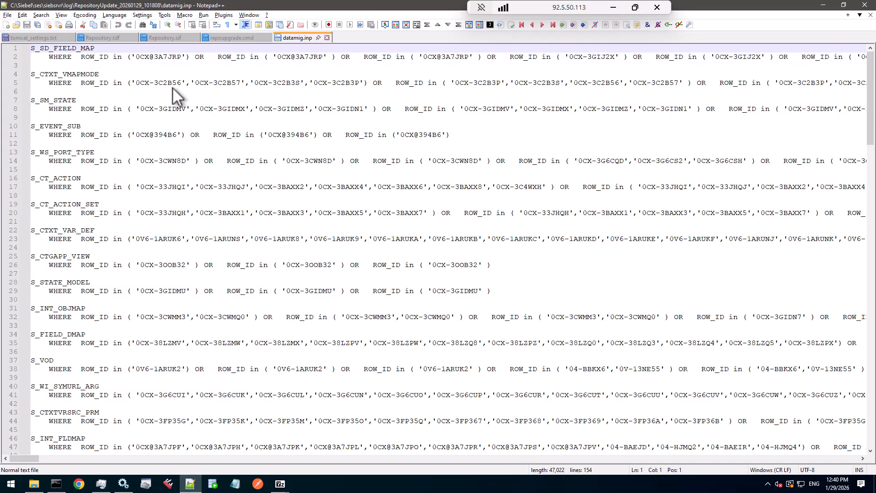
drag(97, 47, 45, 49)
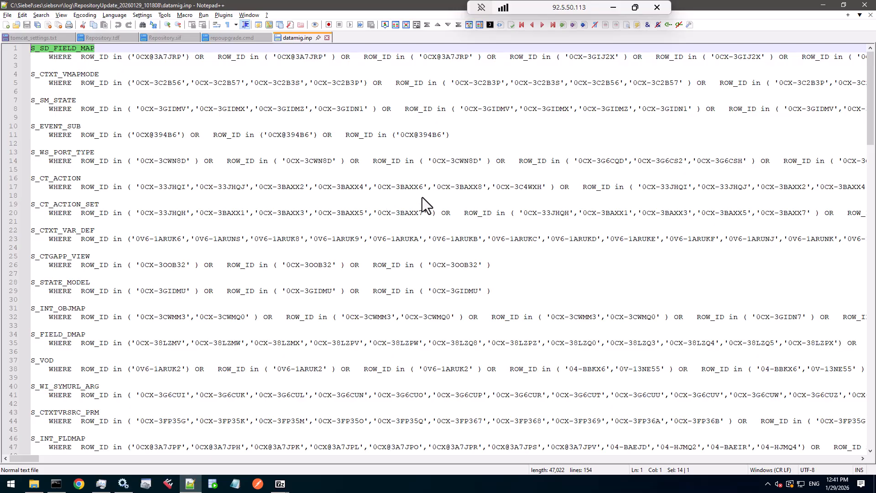
drag(870, 89, 868, 348)
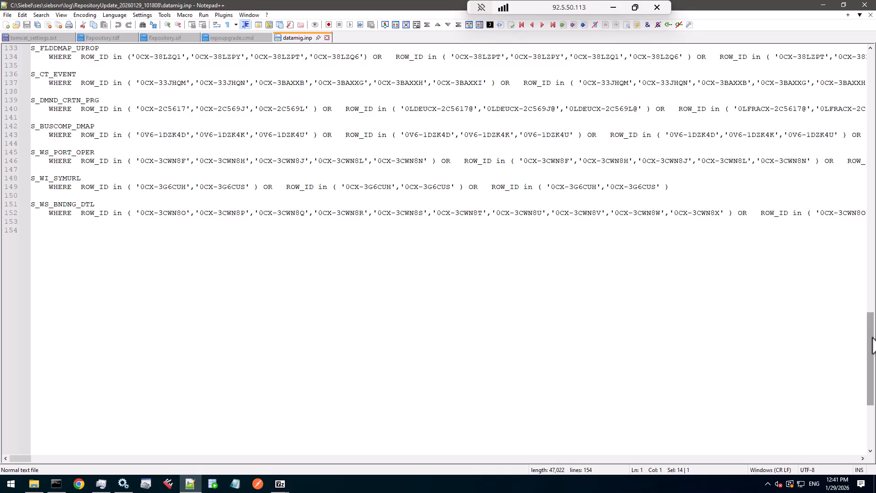
drag(872, 343, 872, 81)
click(398, 91)
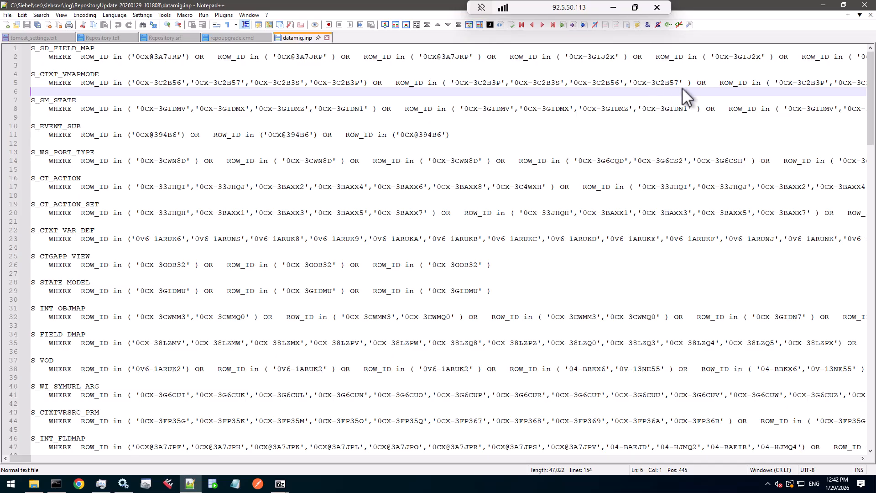
Switch back to the browser and open the Workspaces dashboard, scrolling to the end of the workspace list
key(alt+Tab)
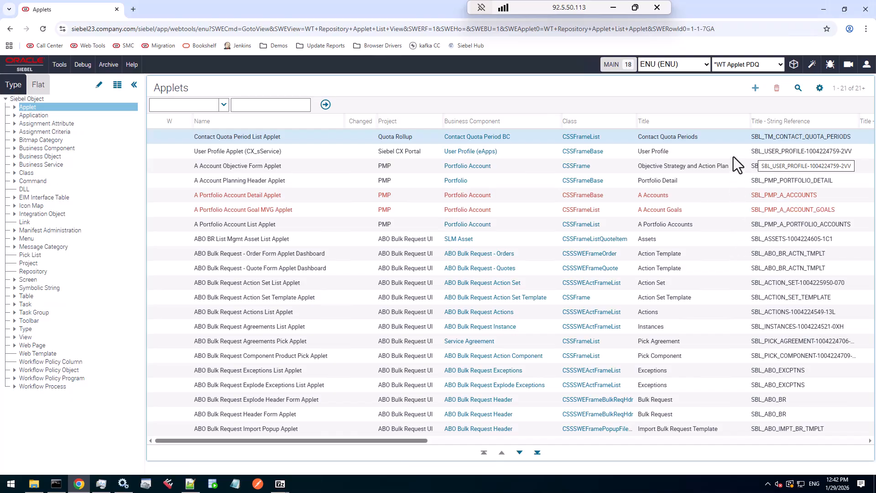
click(794, 64)
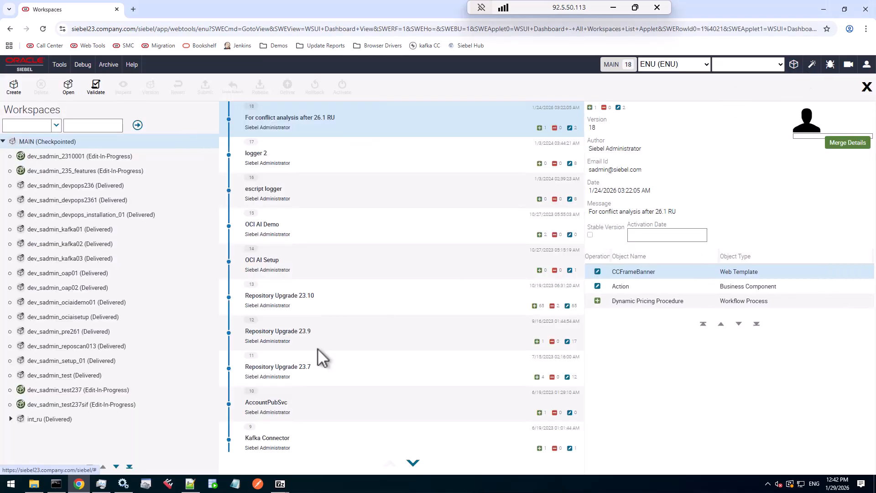
click(129, 466)
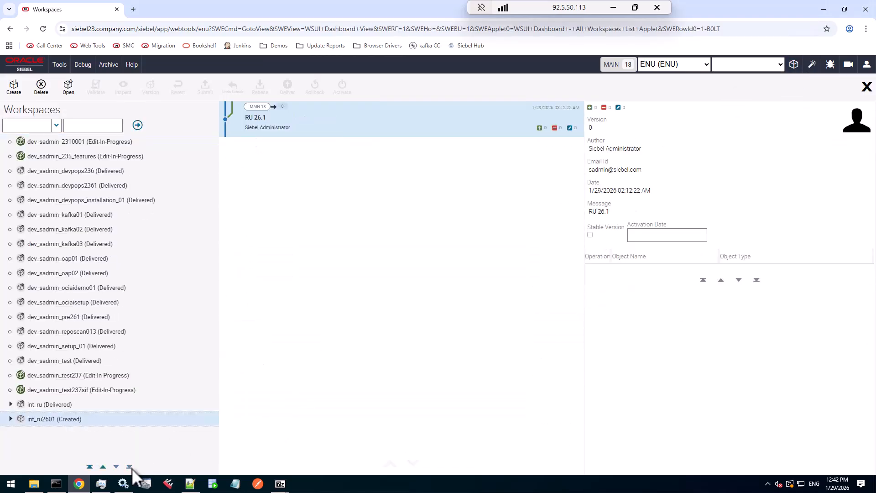
Expand int_ru2601 and int_siebel_update_1 in the workspace tree to reach dev_sadmin_siebel_26_1
click(11, 418)
click(129, 467)
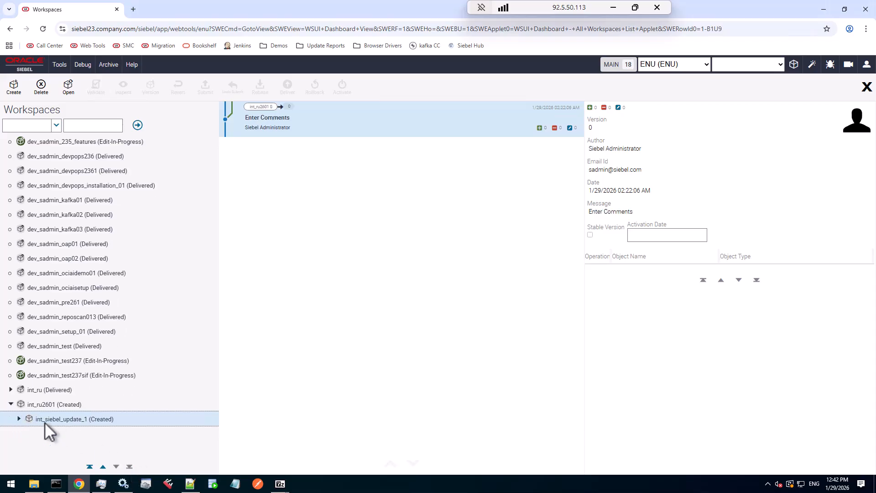
click(18, 417)
click(130, 466)
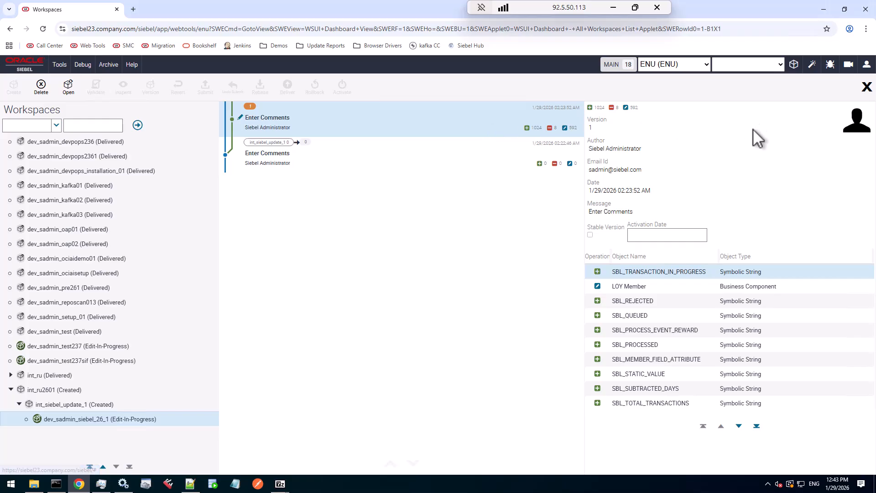
Zoom in to inspect the workspace's version 1 change counts, select version 0, and zoom back out
key(ctrl+plus)
key(ctrl+plus)
key(ctrl+plus)
key(ctrl+plus)
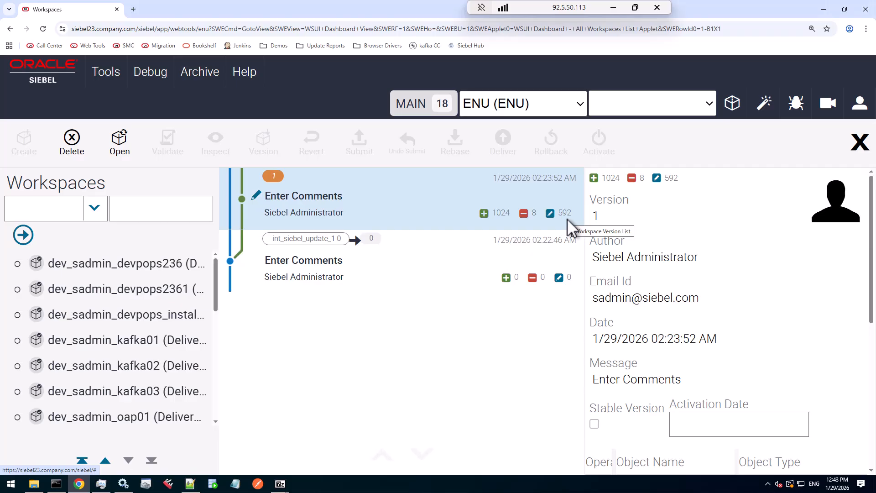
click(472, 287)
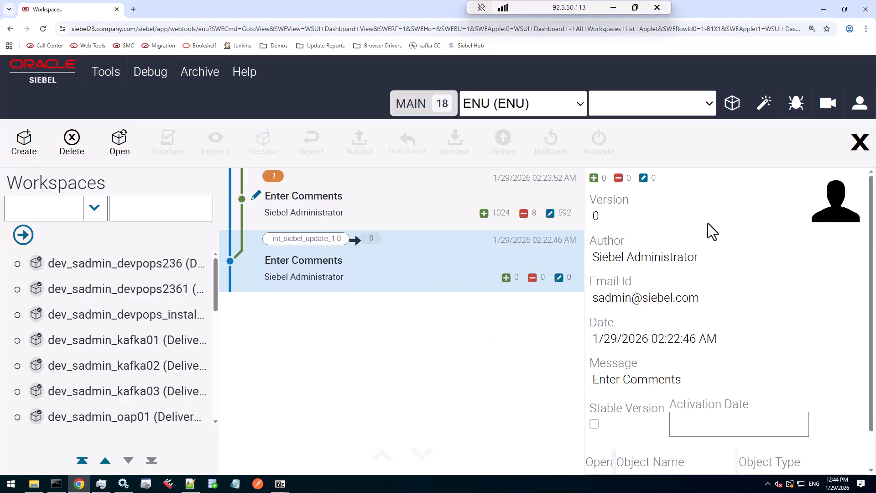
key(ctrl+minus)
key(ctrl+minus)
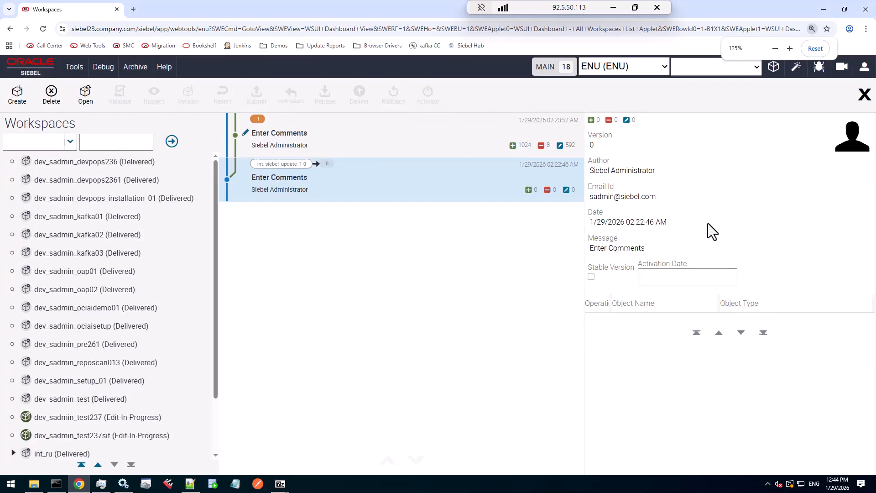
key(ctrl+minus)
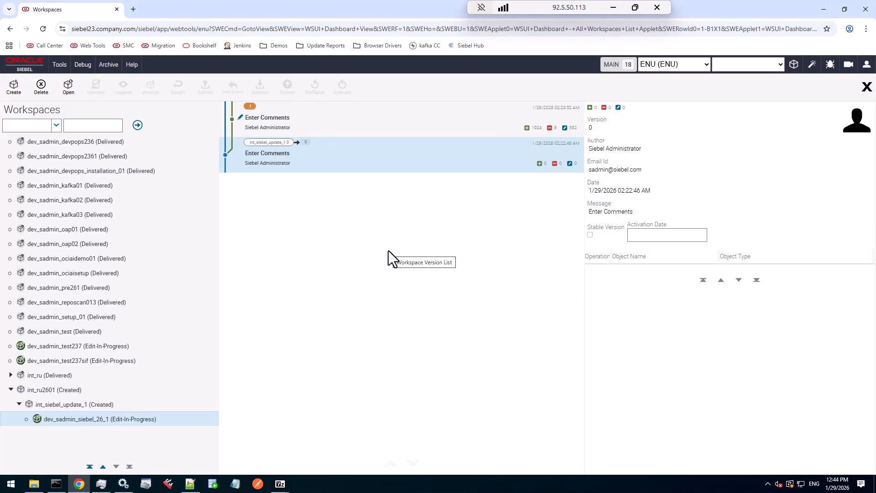
Open the dev_sadmin_siebel_26_1 workspace and launch SIF Attribute Differences from the Archive menu
click(68, 87)
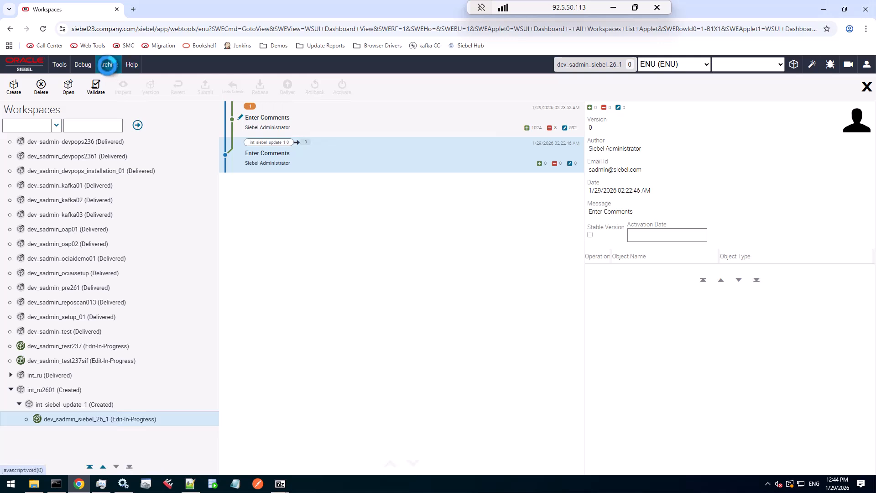
click(110, 65)
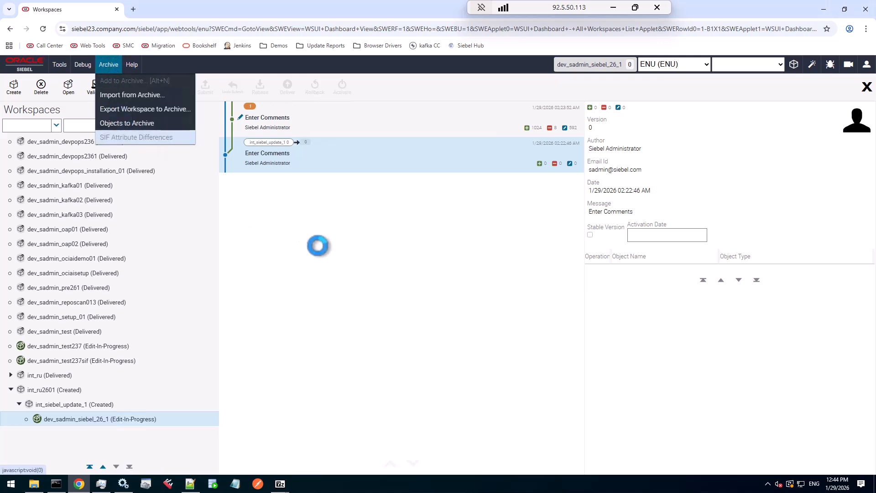
click(323, 244)
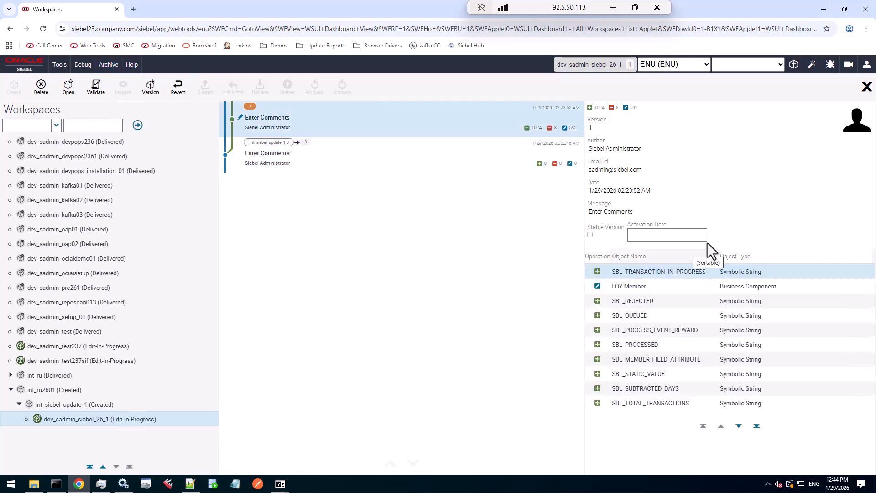
click(105, 65)
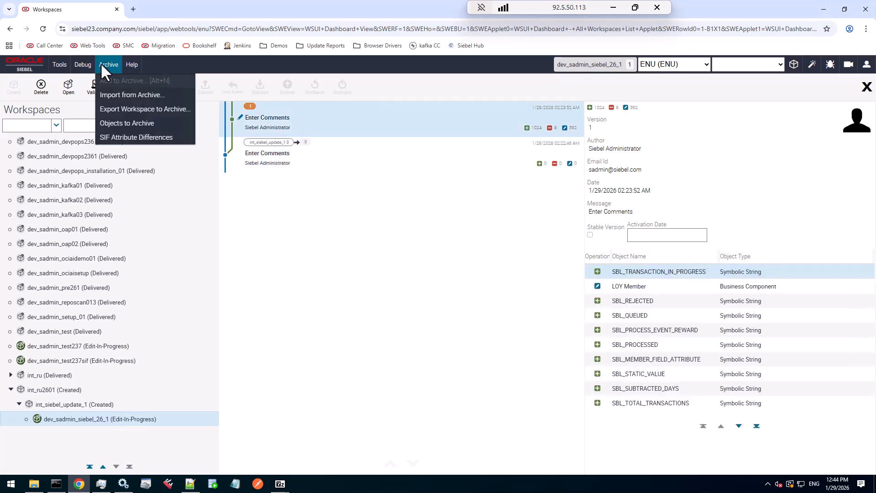
click(116, 138)
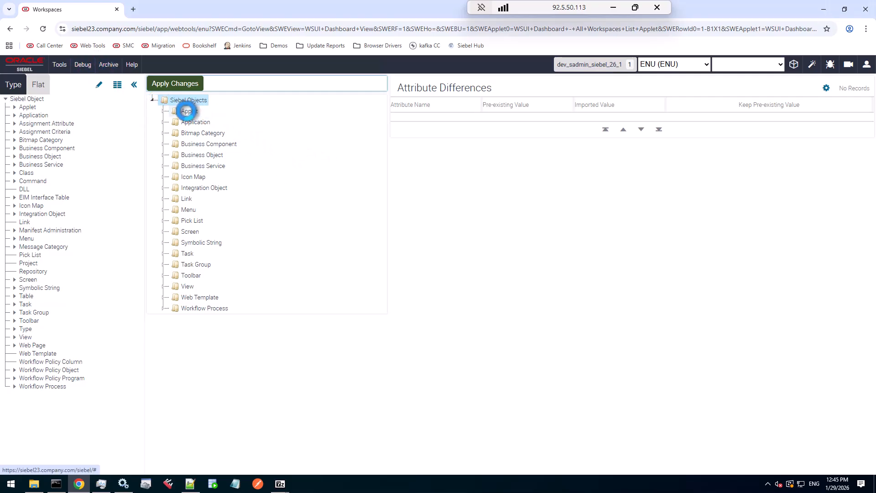
Expand the Applet object type and view the attribute differences of Activity List Applet (WCC Home)
click(164, 111)
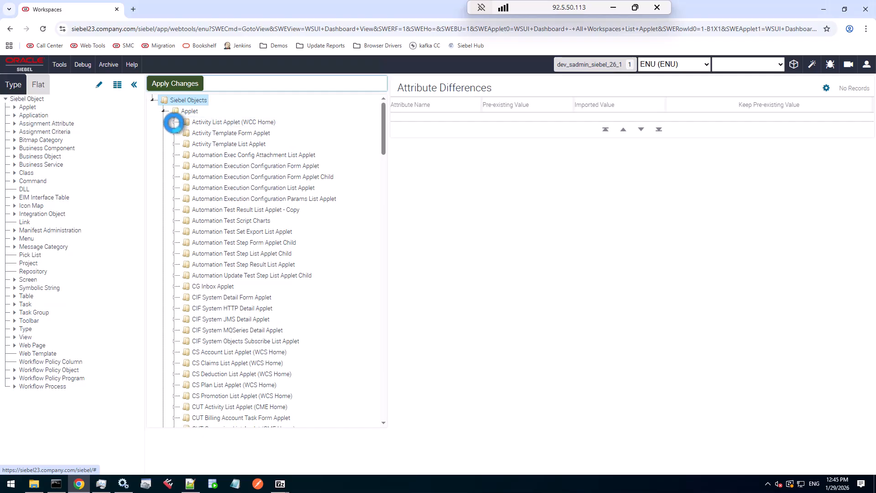
click(174, 122)
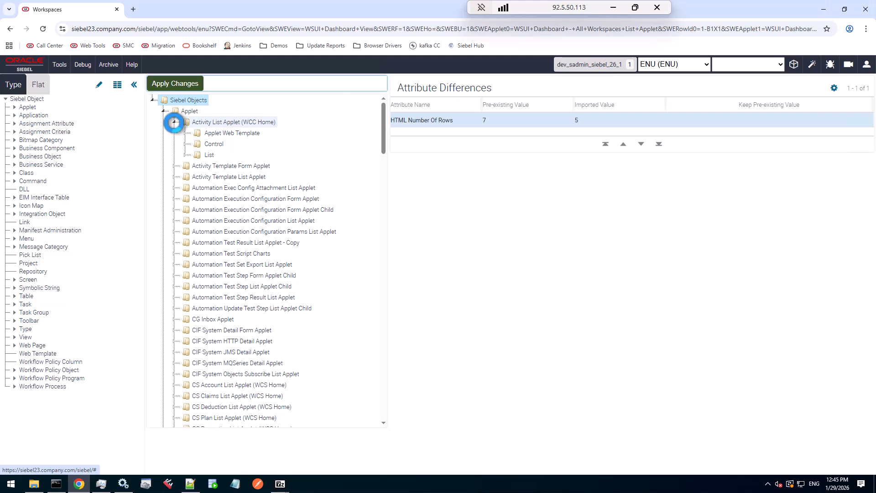
click(173, 123)
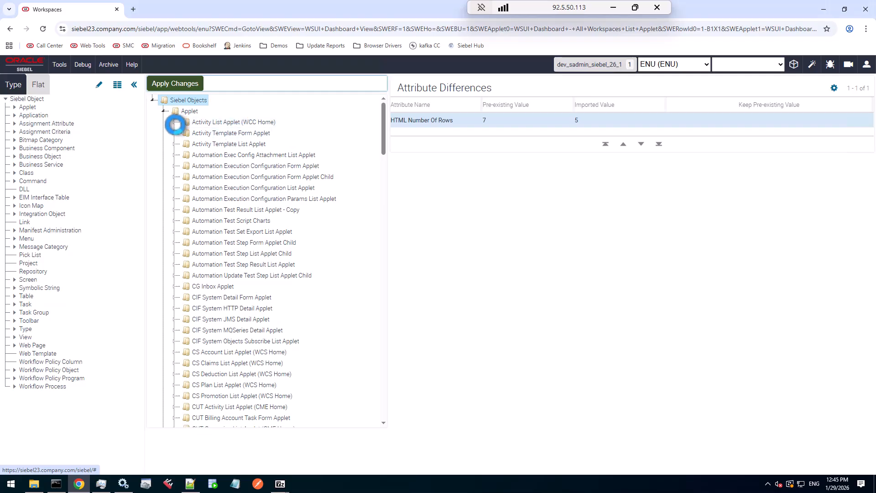
Scroll through the list of changed applets, return to the top and collapse the Applet folder
scroll(220, 229, down, 2)
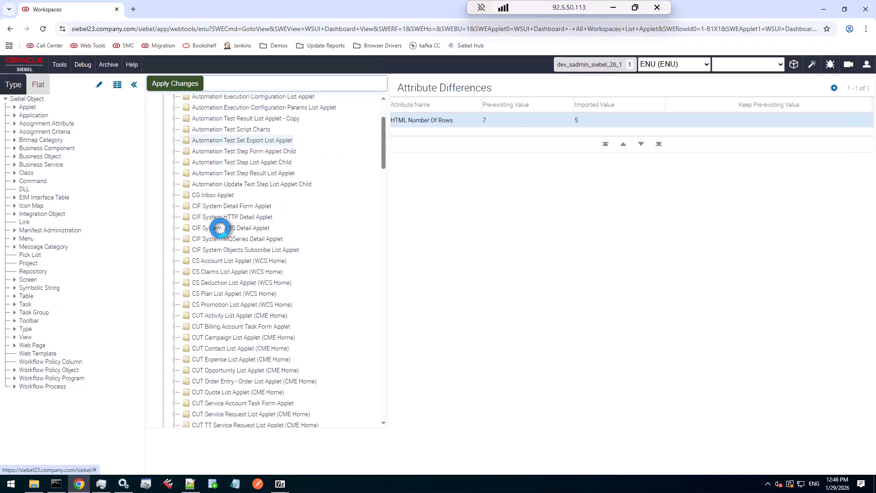
scroll(220, 228, down, 7)
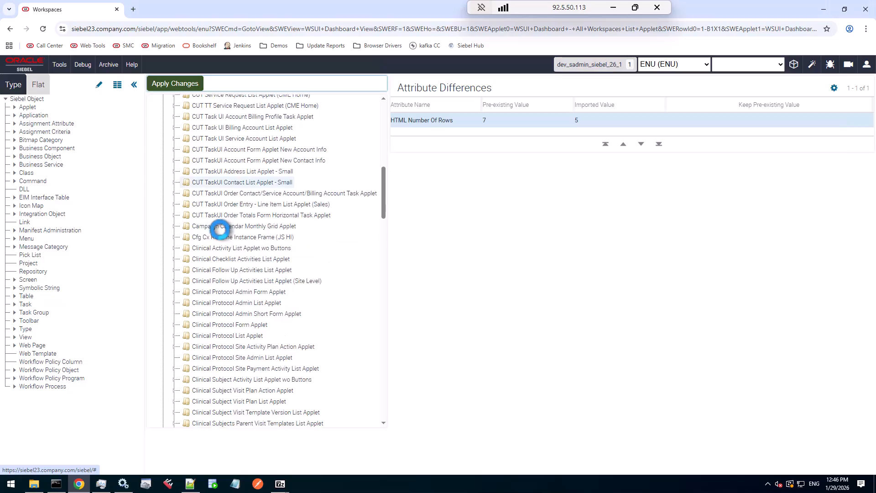
scroll(219, 230, down, 1)
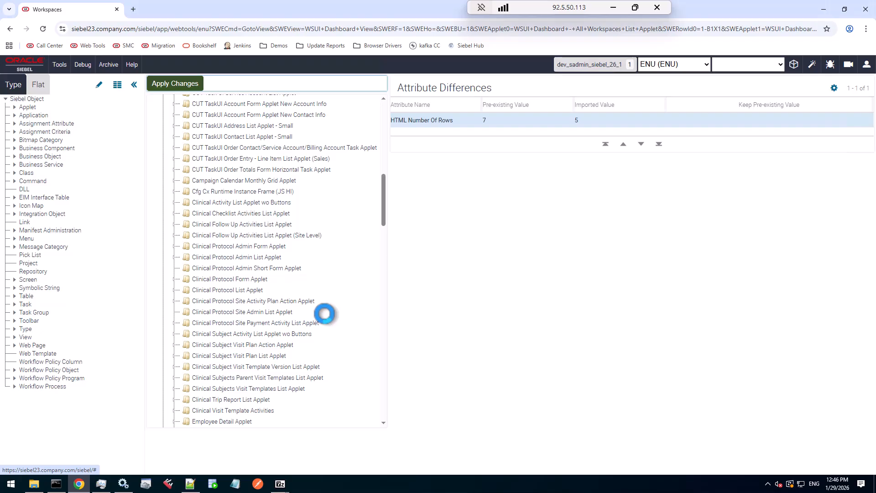
scroll(324, 314, down, 1)
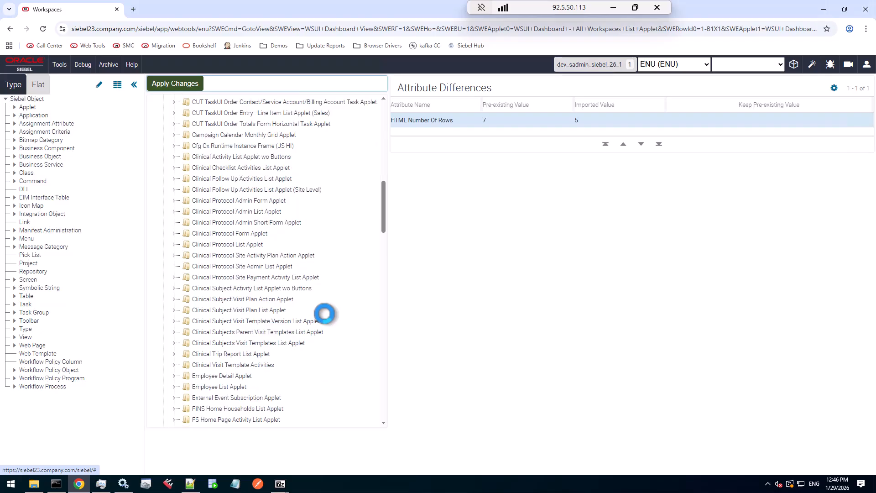
scroll(324, 313, down, 1)
scroll(325, 313, down, 1)
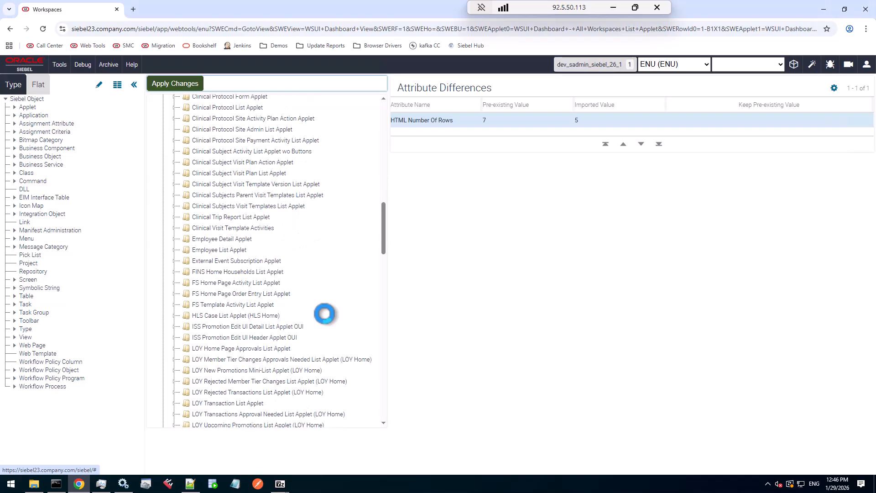
drag(383, 223, 383, 108)
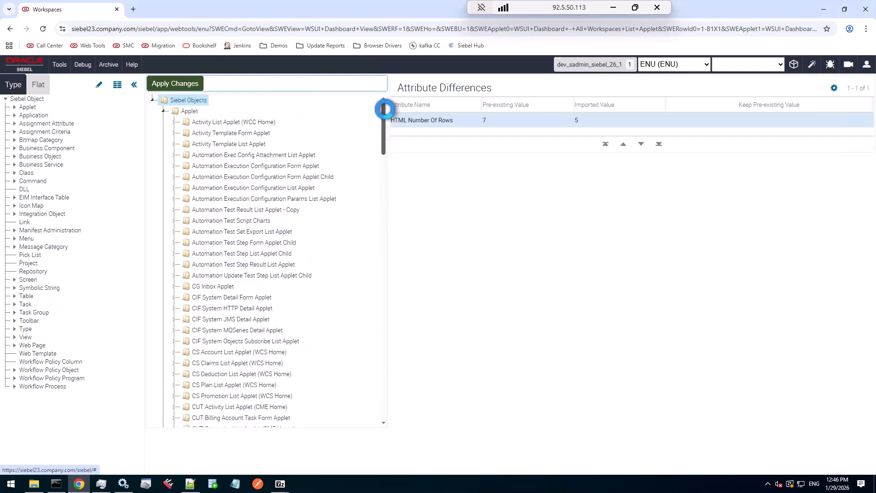
click(165, 111)
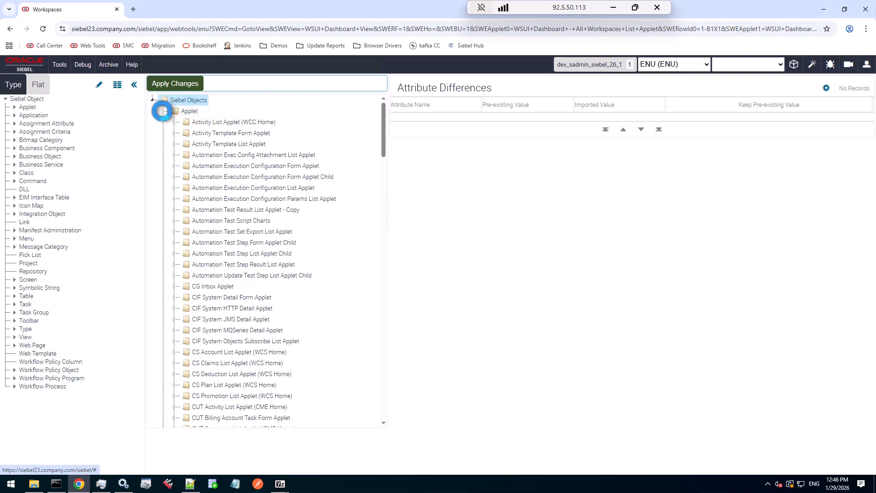
Expand Business Component, Action and its user properties, and review the GenerateChatText_Param_1 and _2 attribute differences
click(165, 145)
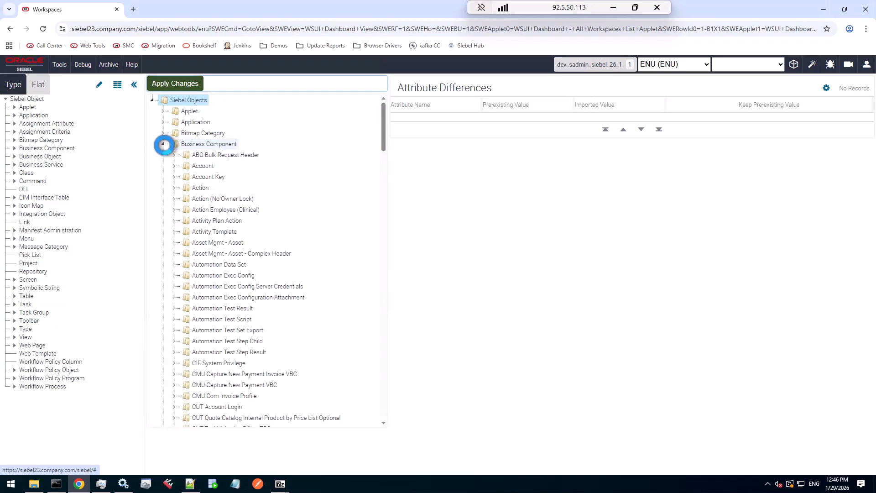
click(192, 187)
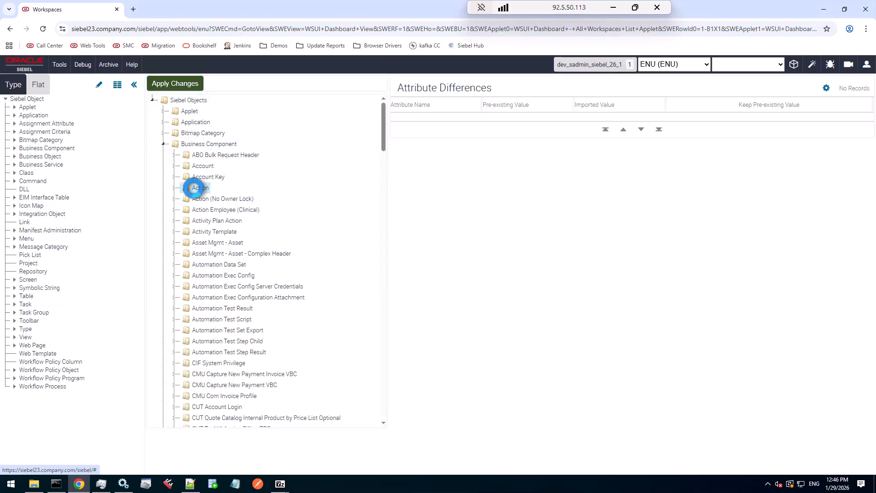
click(174, 187)
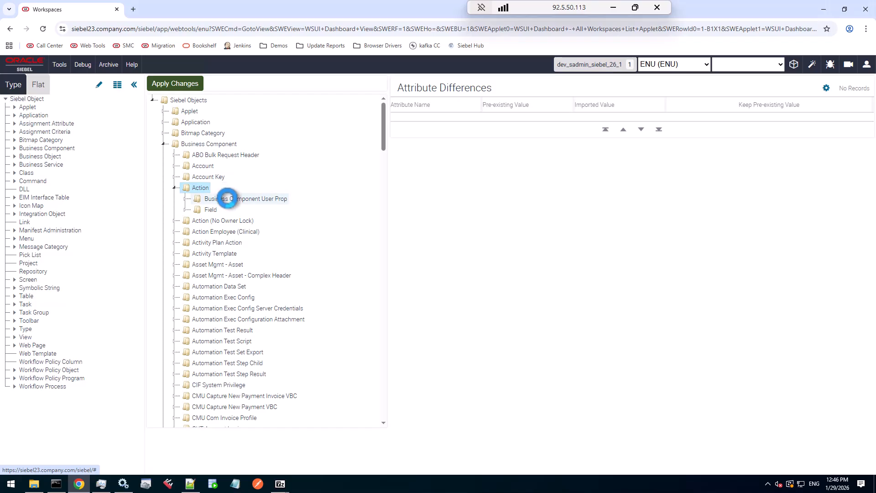
click(221, 199)
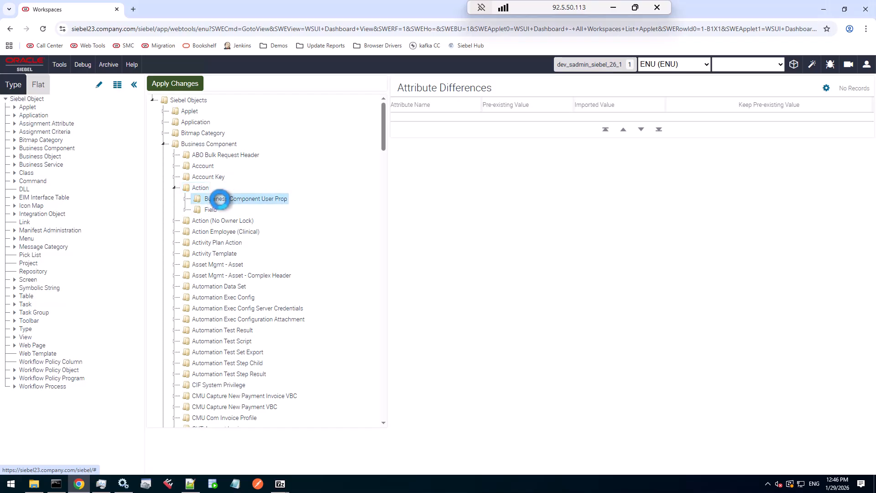
click(185, 198)
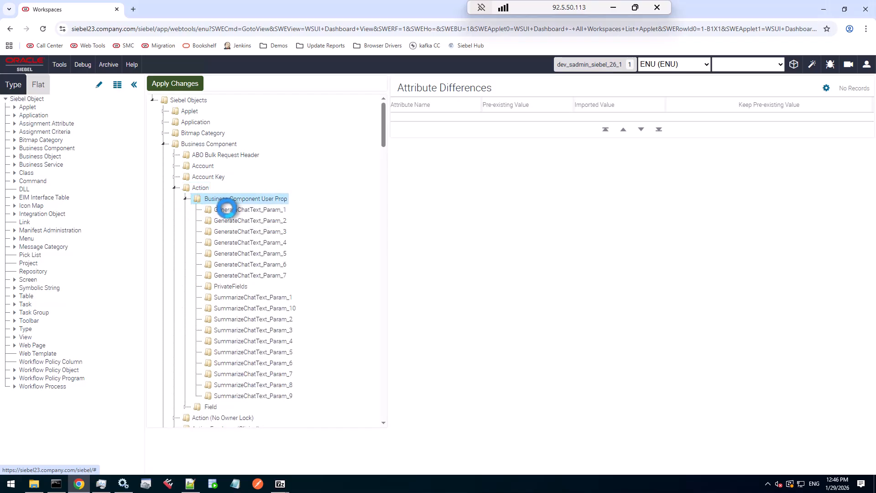
click(228, 209)
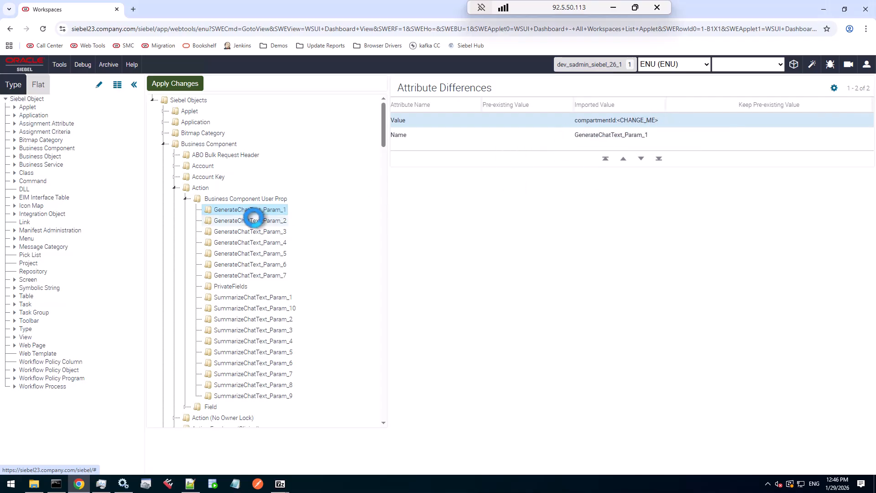
click(253, 220)
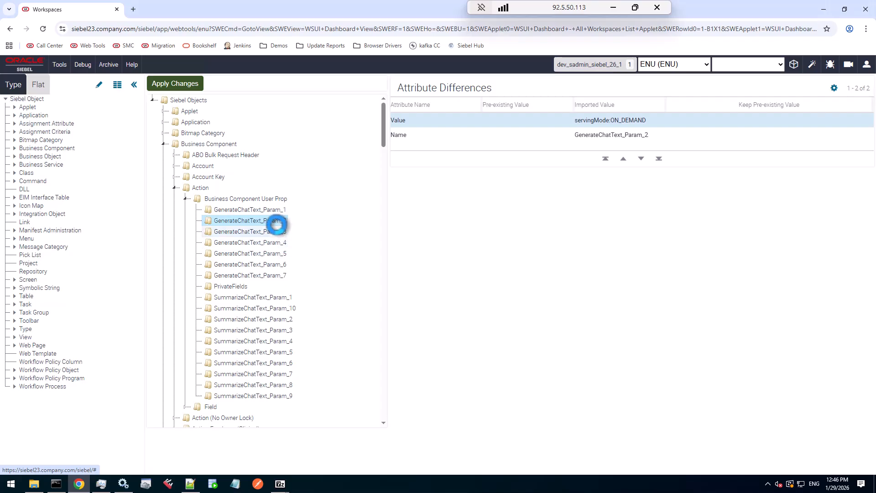
click(424, 135)
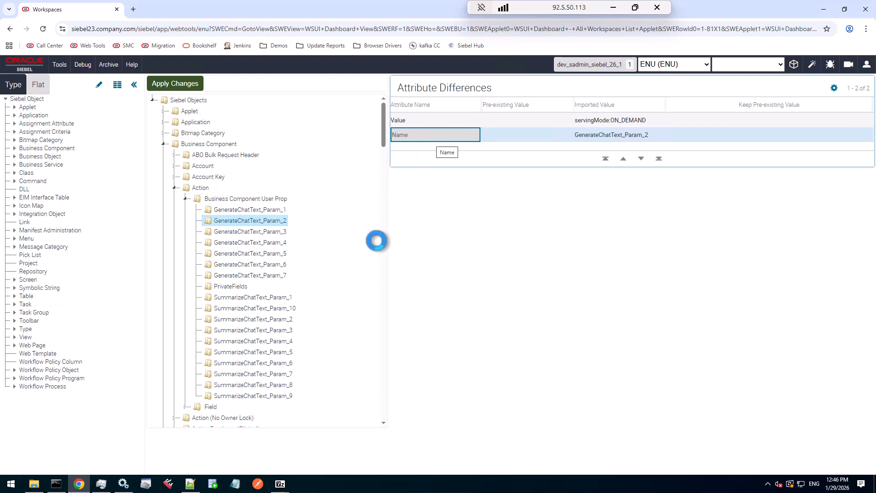
Review the PrivateFields user property and the Action fields, then collapse the Business Component folder
click(238, 286)
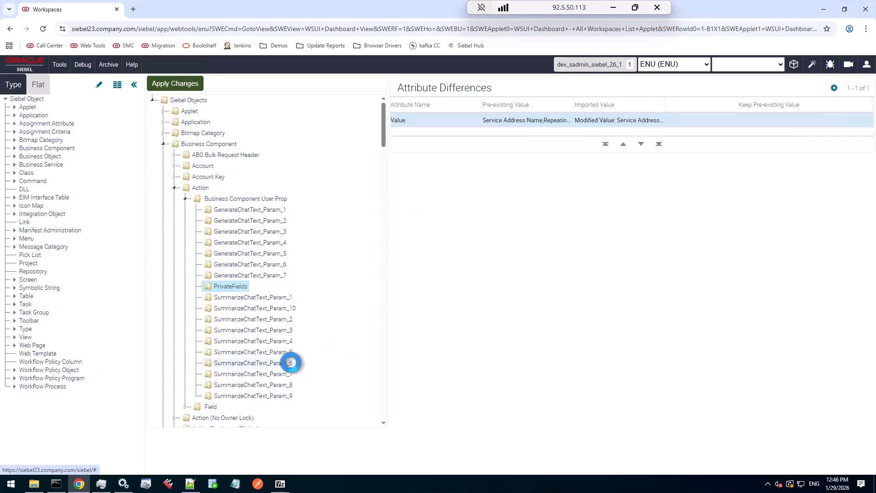
click(186, 406)
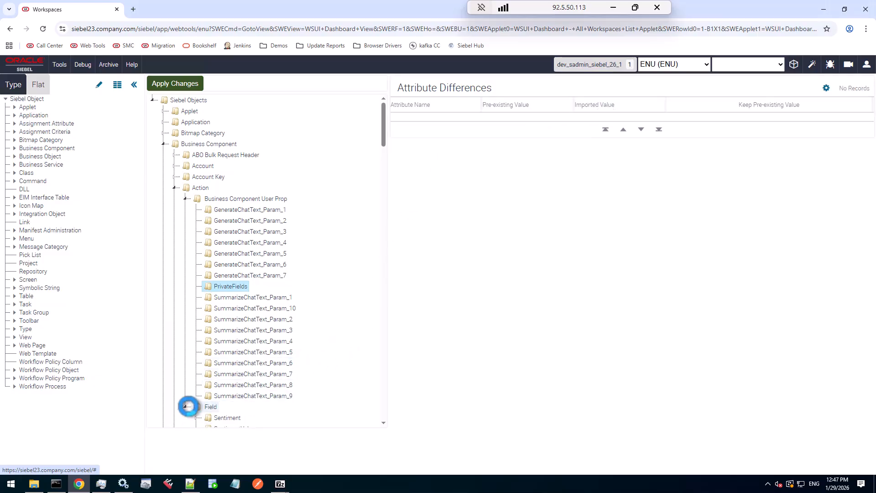
scroll(234, 395, down, 2)
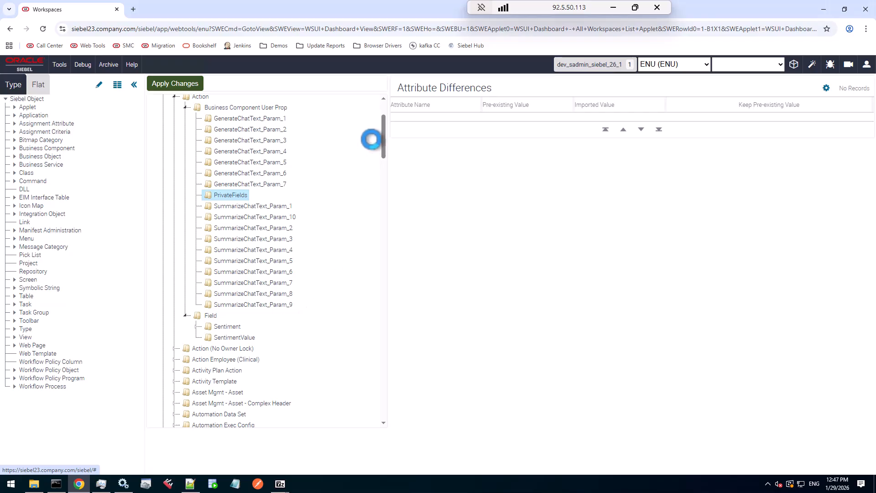
drag(384, 138, 384, 121)
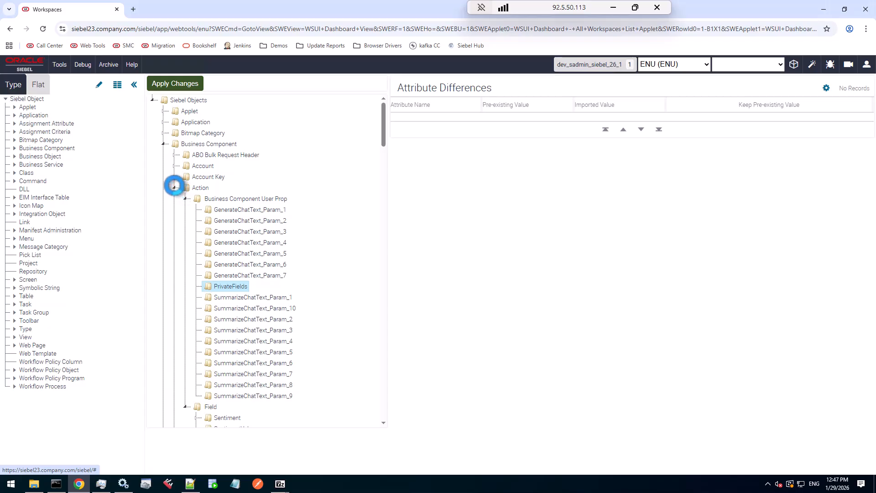
click(174, 187)
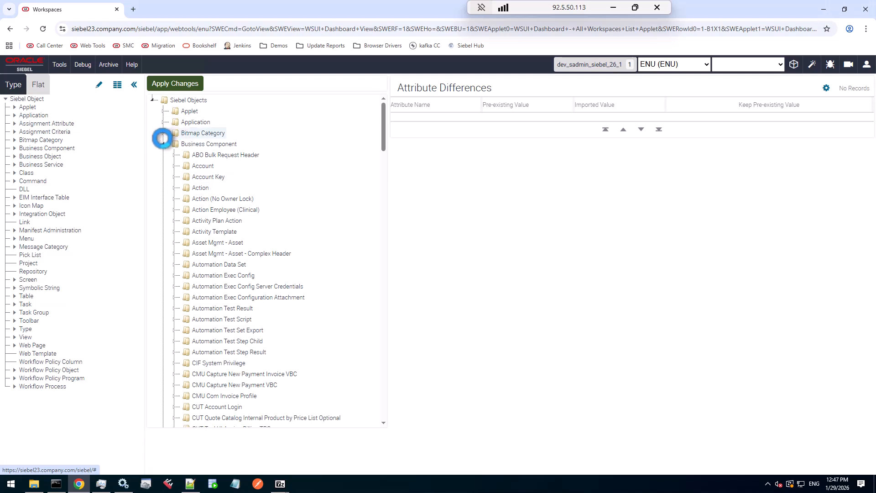
click(163, 143)
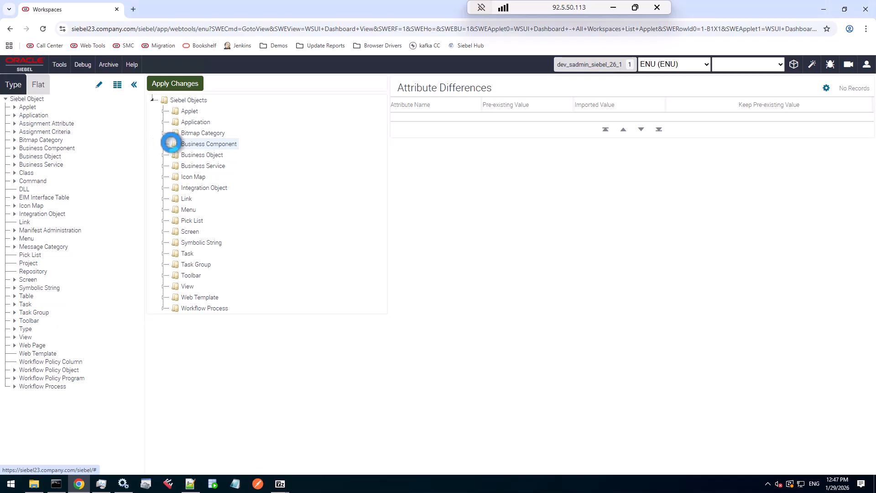
Expand Web Template and inspect the CCFrameBanner Definition differences and its Keep Pre-existing Value option
click(163, 297)
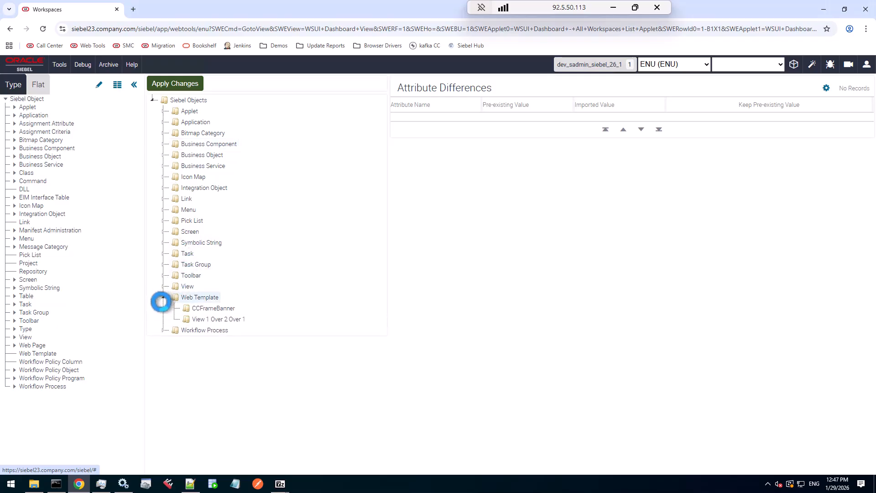
click(215, 309)
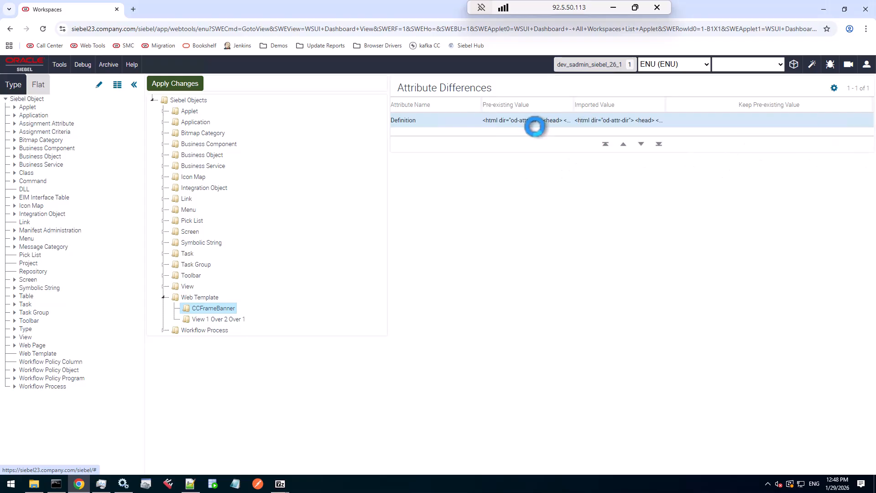
mouse_move(534, 121)
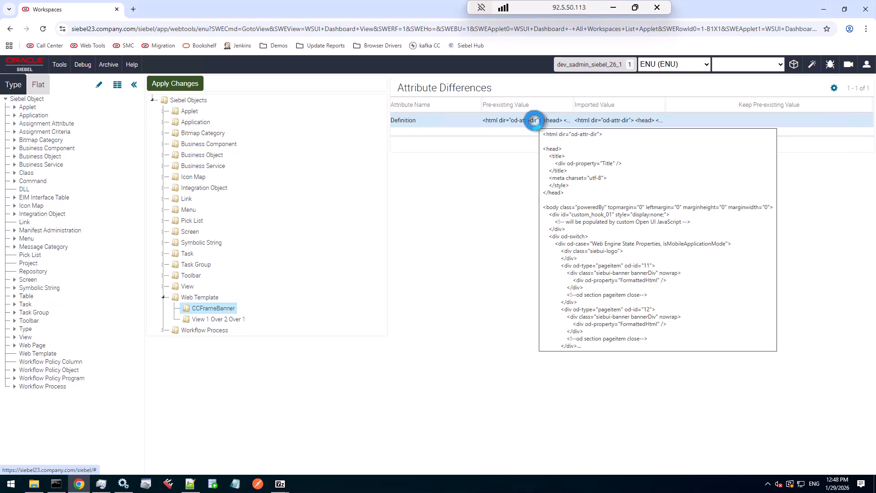
mouse_move(617, 120)
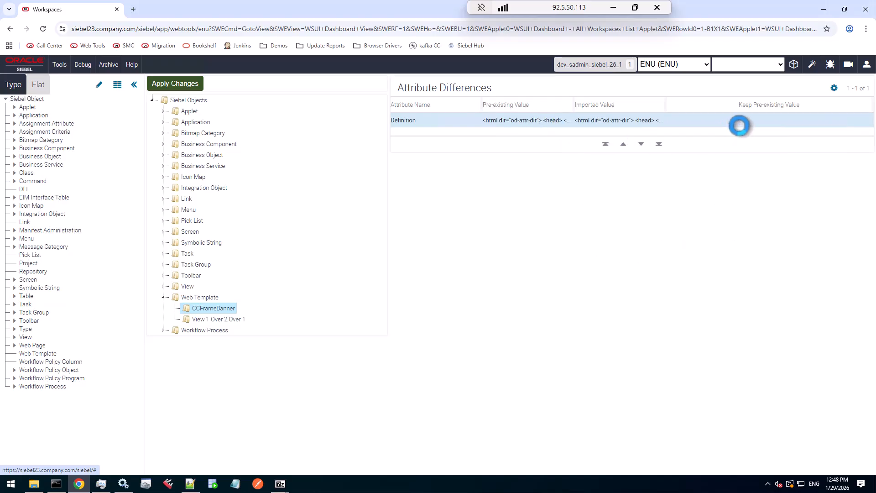
click(769, 121)
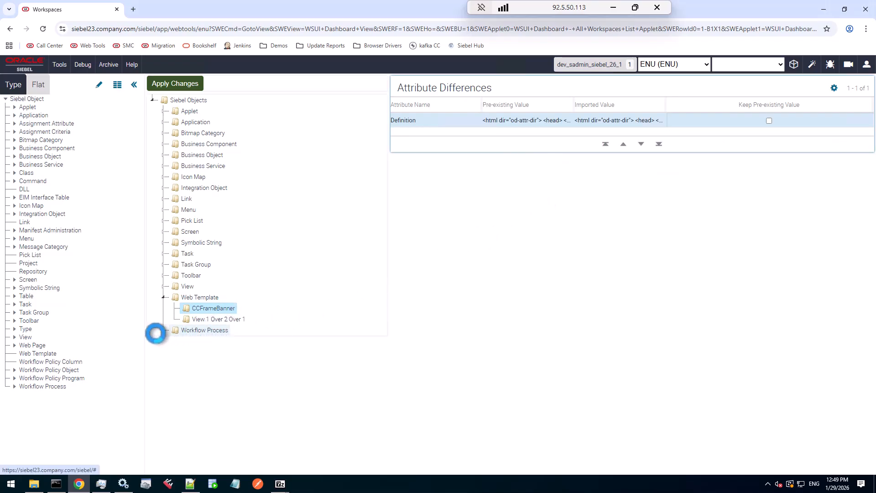
Expand Workflow Process and Dynamic Pricing Procedure with its WF Step and WF Process Prop folders, and inspect the Context differences
click(162, 330)
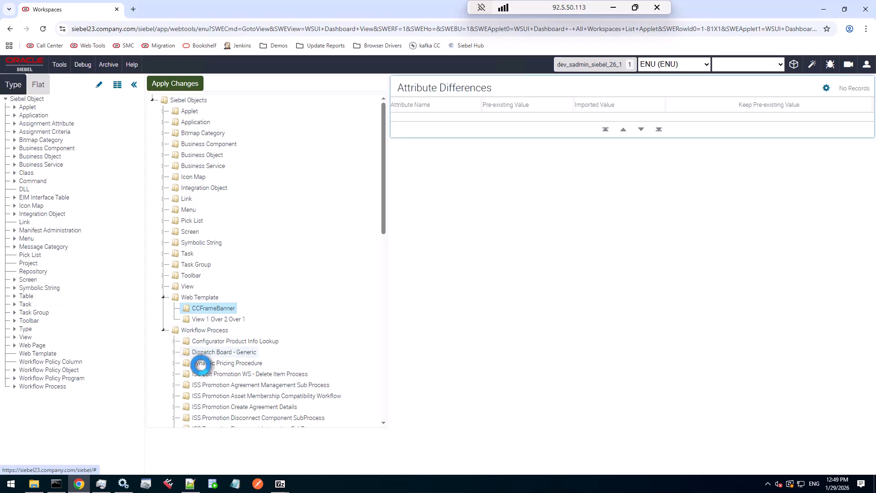
click(196, 363)
click(172, 364)
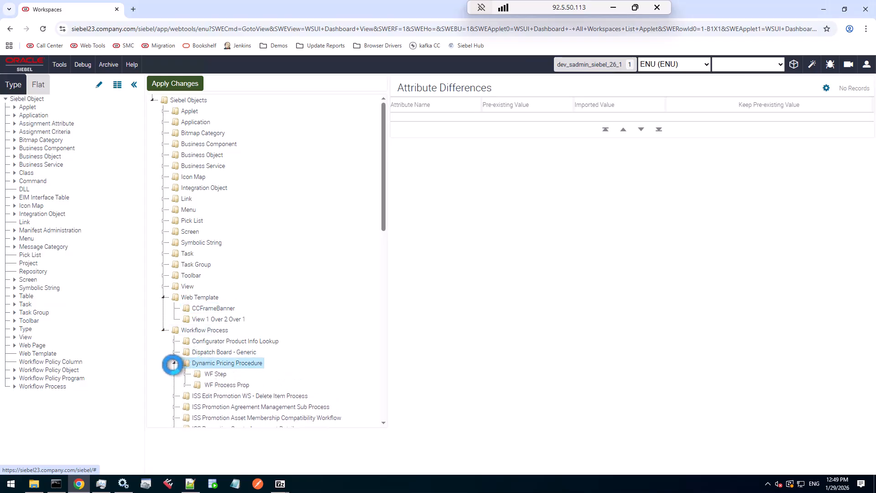
scroll(235, 361, down, 1)
click(215, 328)
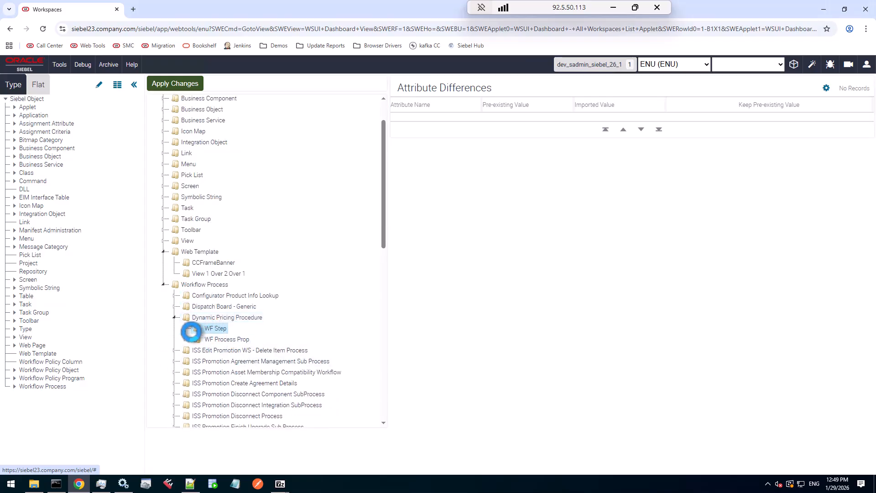
click(185, 328)
scroll(249, 338, down, 3)
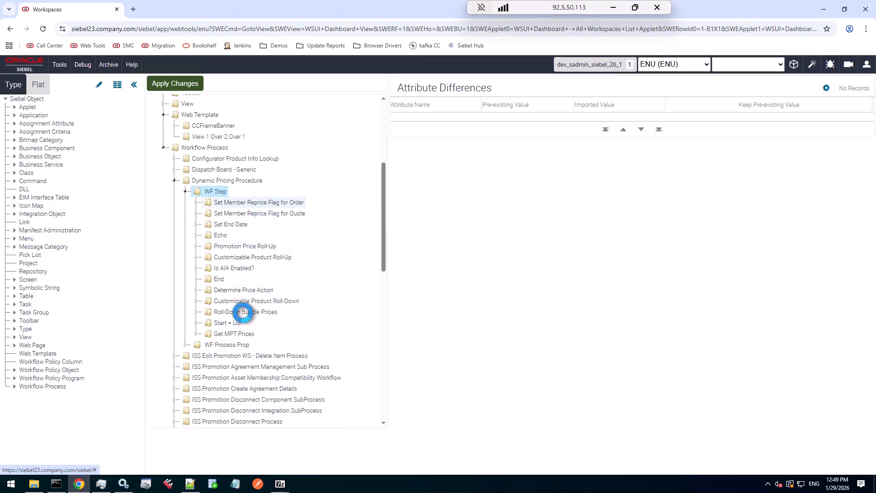
click(186, 344)
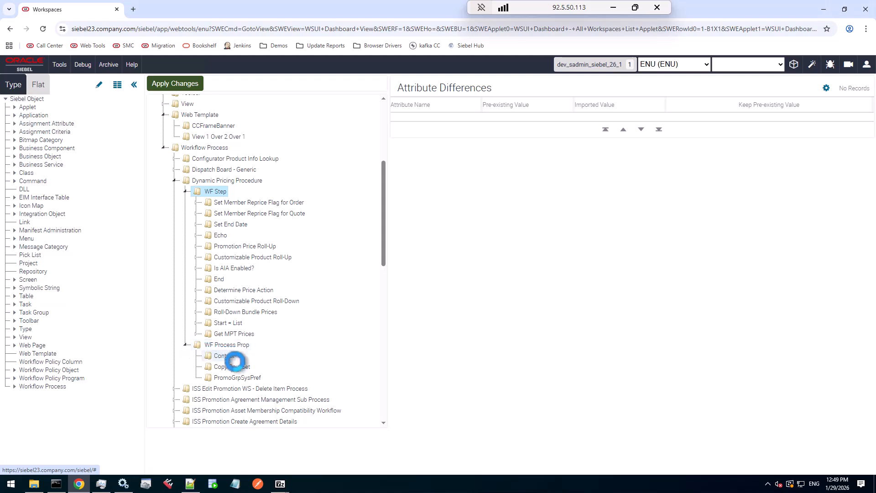
click(229, 356)
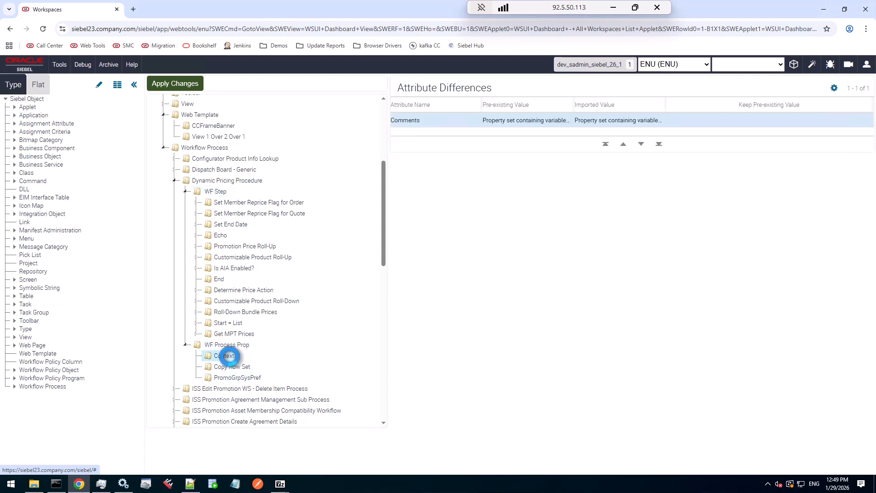
Review the Condition 1 and Condition 2 search specification differences under Determine Price Action, then collapse Workflow Process and Web Template
click(196, 202)
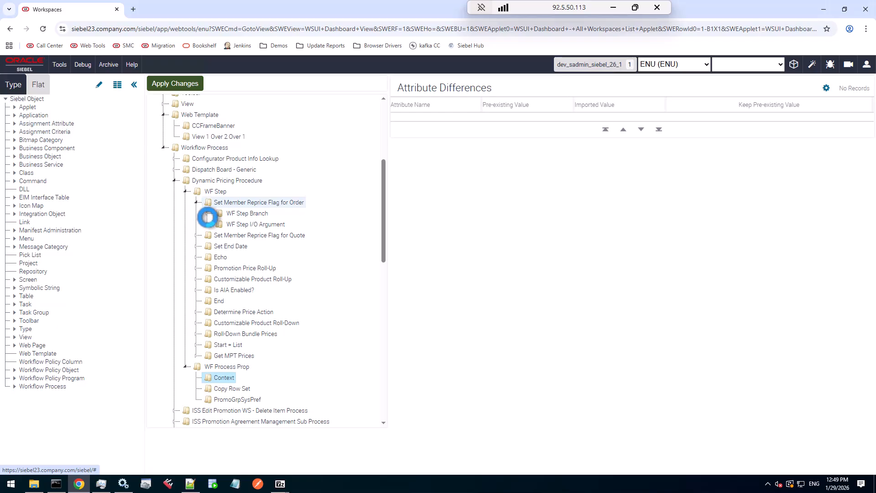
click(196, 202)
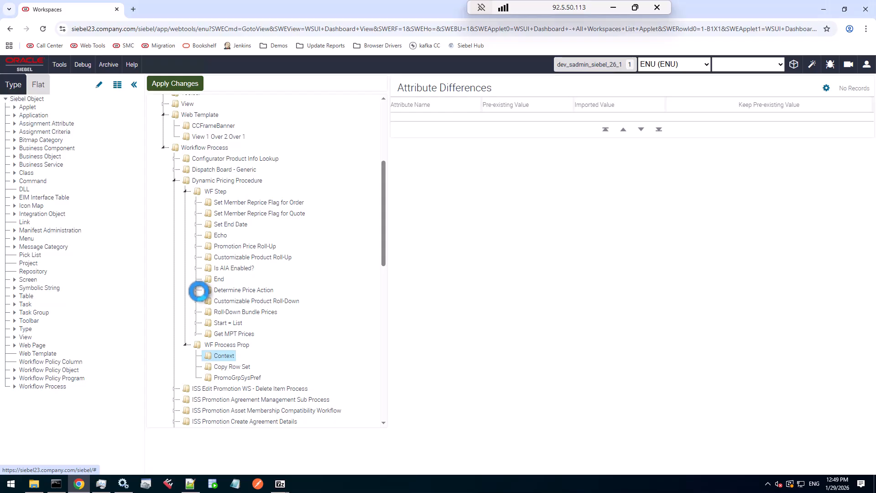
click(196, 290)
click(207, 300)
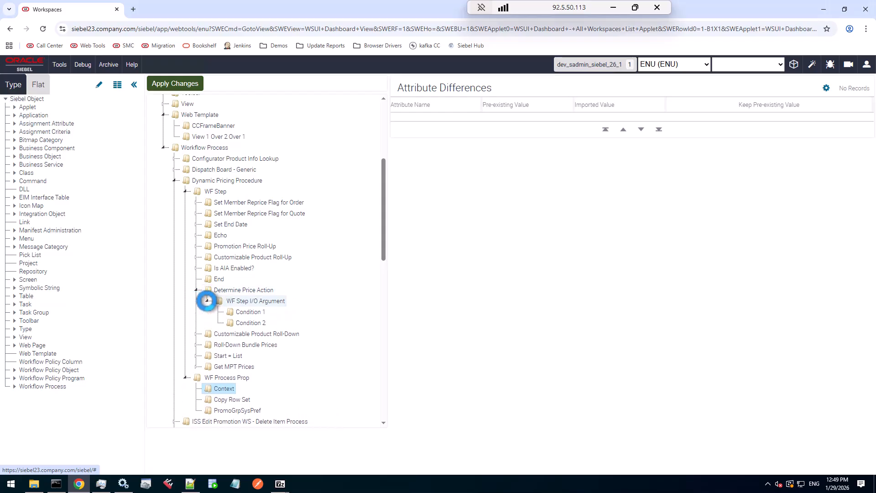
click(246, 312)
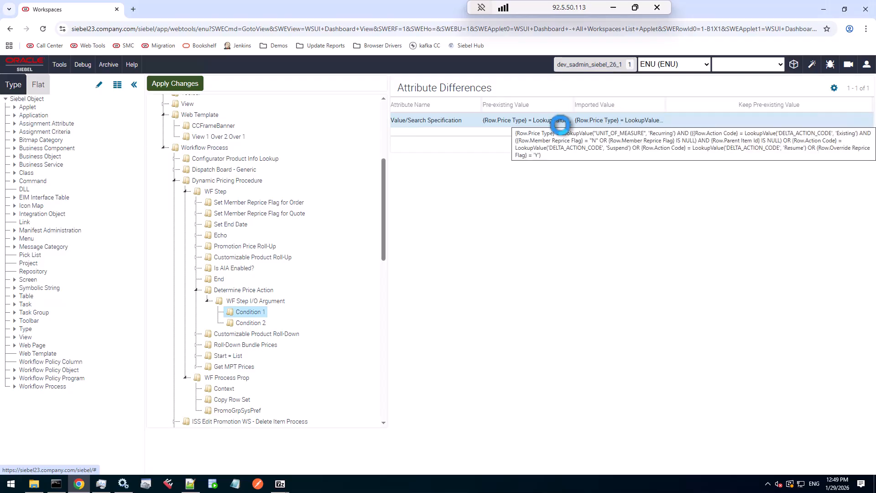
click(263, 323)
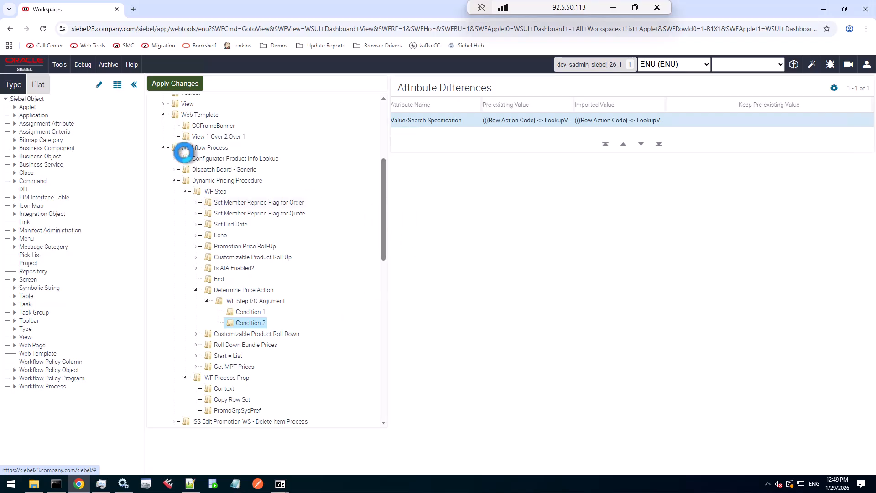
click(164, 147)
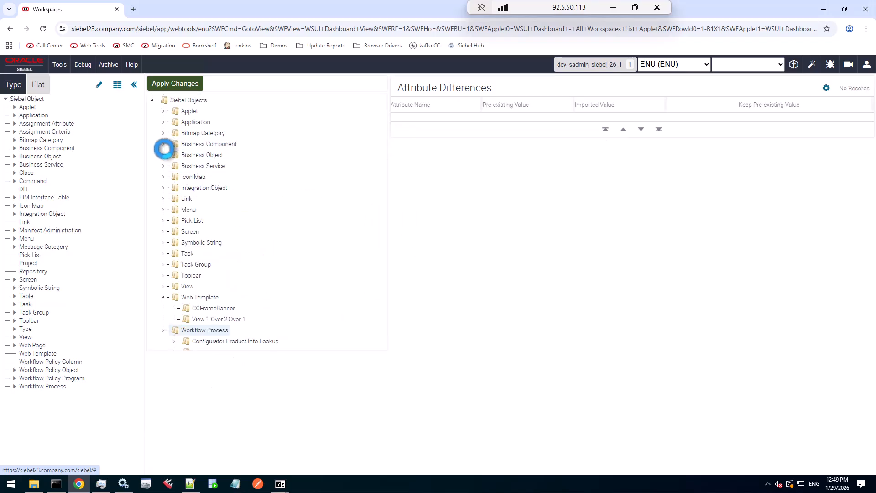
click(162, 297)
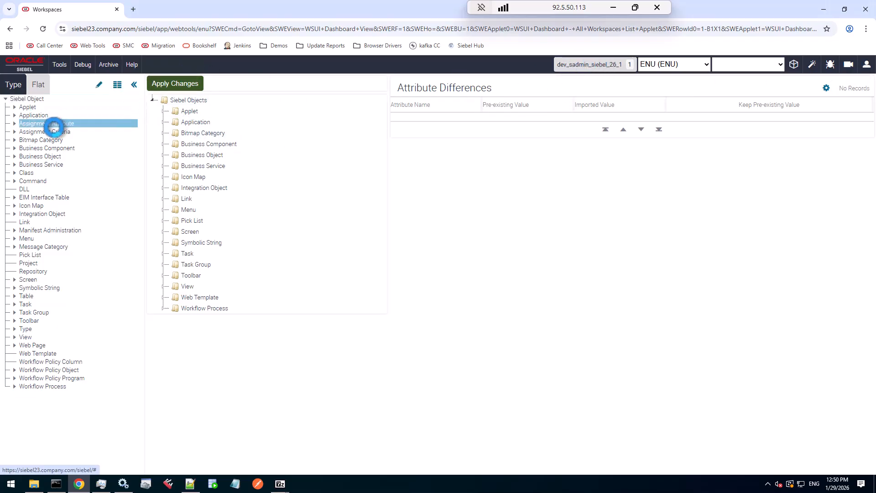
Open the Business Component object list and query for the Action business component
click(50, 149)
click(259, 136)
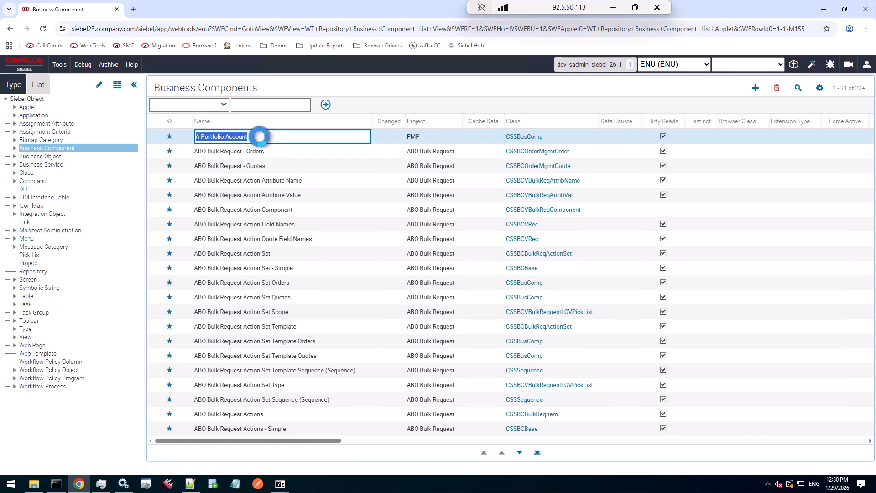
key(alt+q)
text("Action)
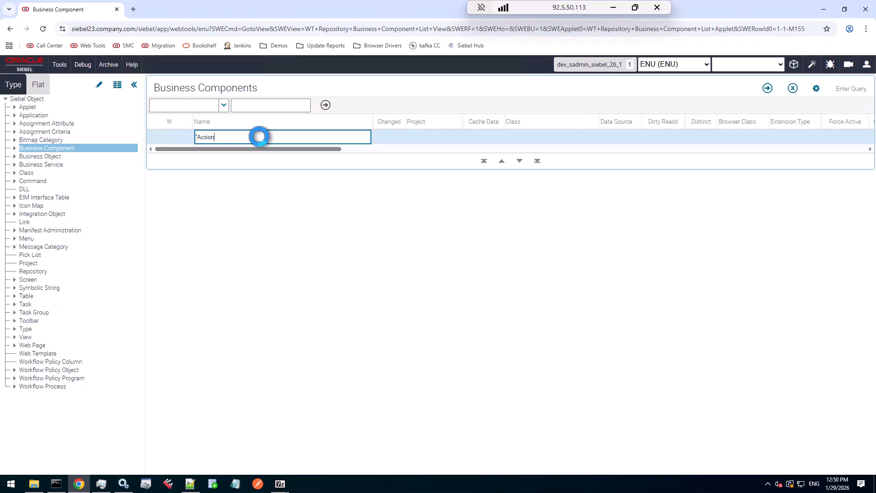
key(Return)
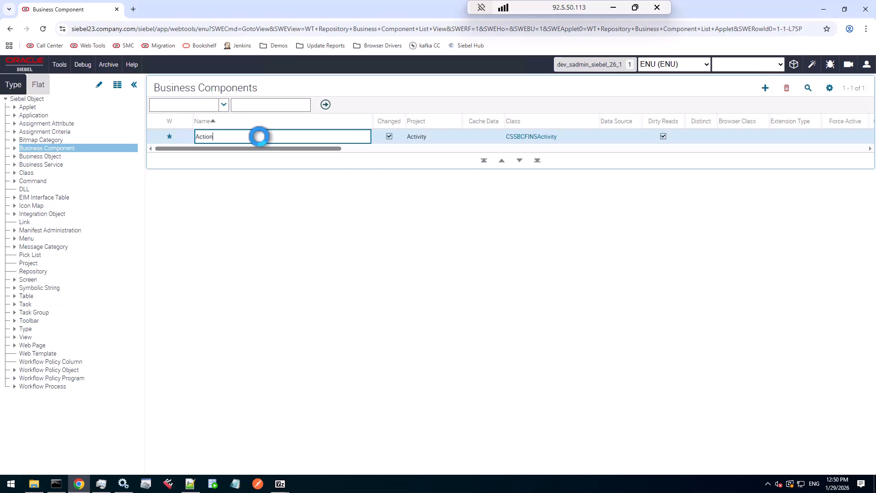
Open the Action business component's properties and review its Comments and Sort Specification values
click(120, 85)
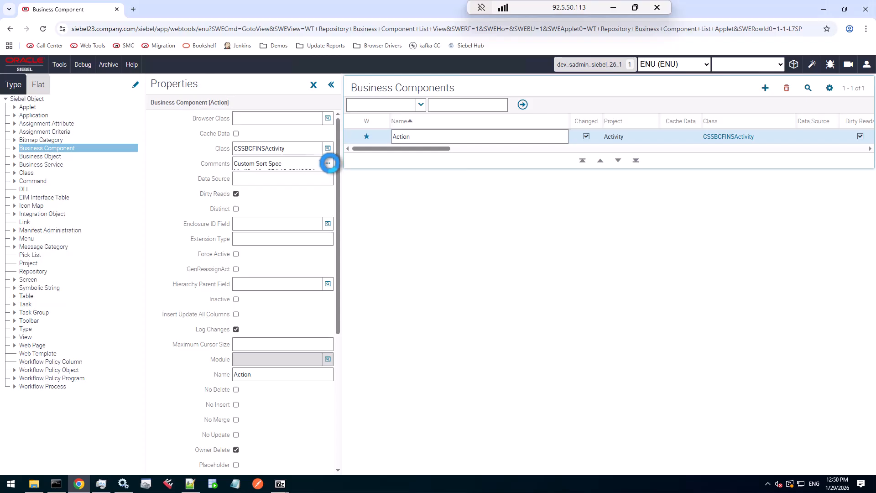
click(328, 163)
drag(236, 196, 290, 196)
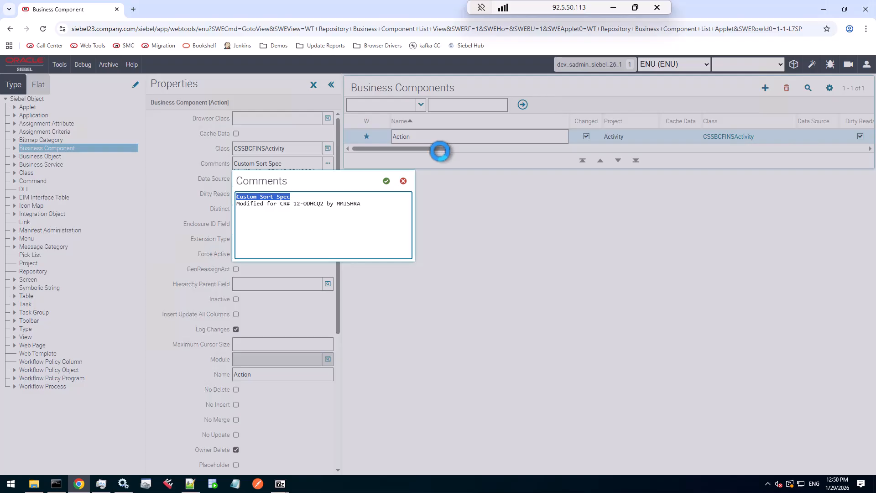
click(403, 180)
drag(422, 150, 733, 161)
click(724, 137)
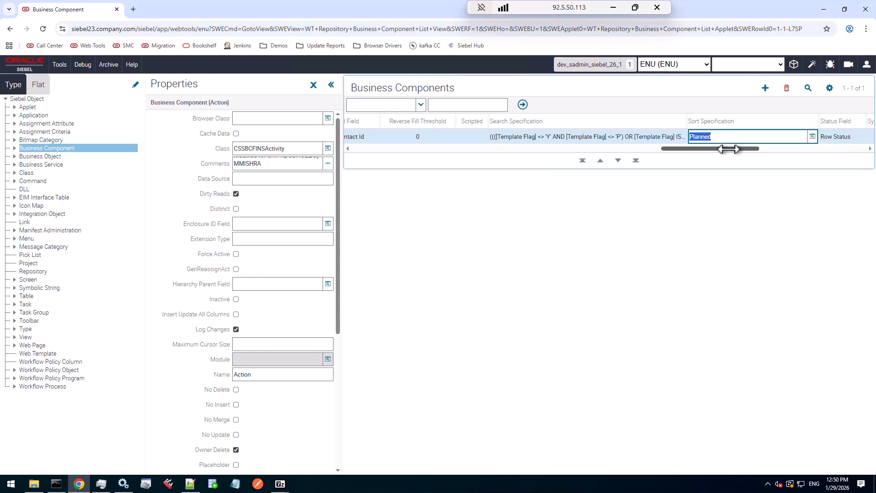
drag(728, 149, 755, 149)
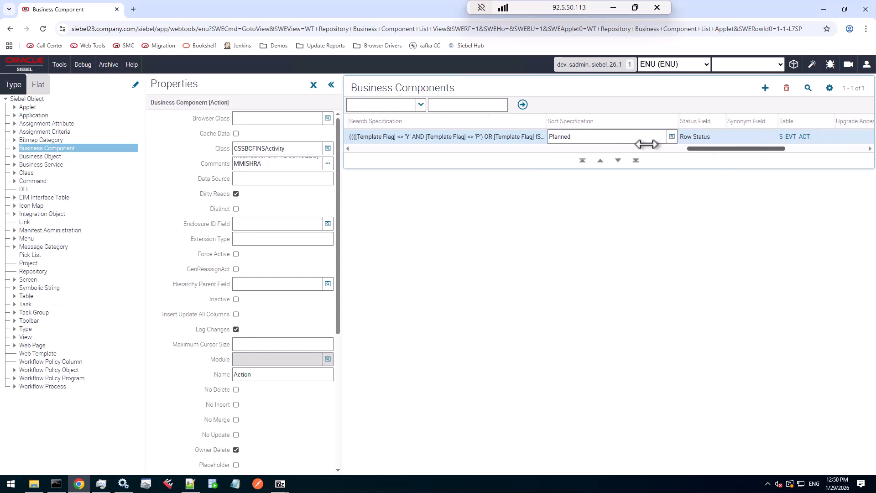
click(613, 135)
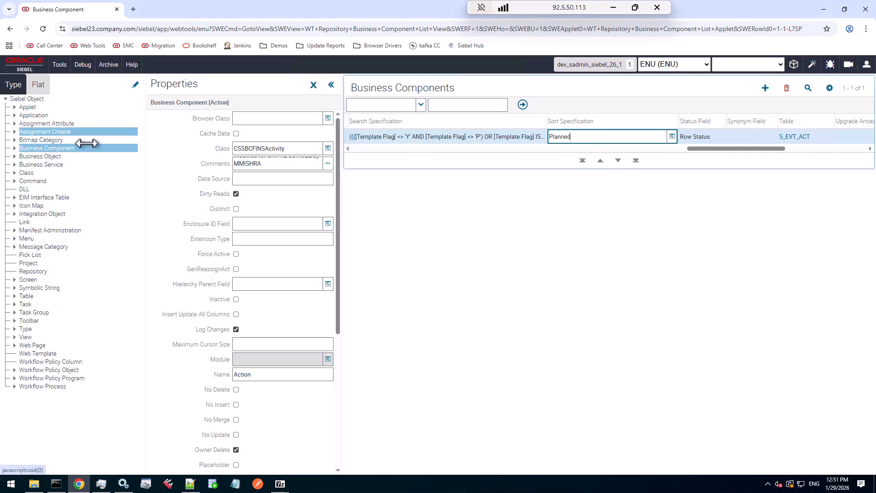
Open the Action business component's Fields and query for the fields marked as changed
click(14, 148)
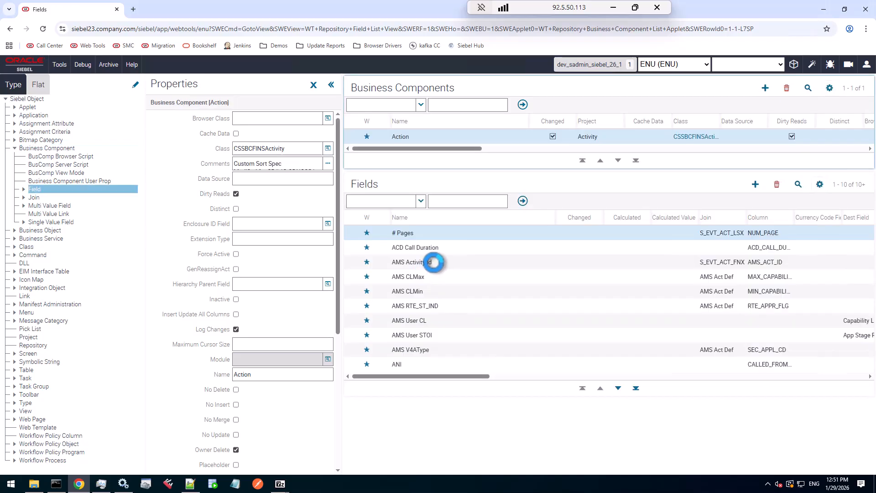
click(797, 184)
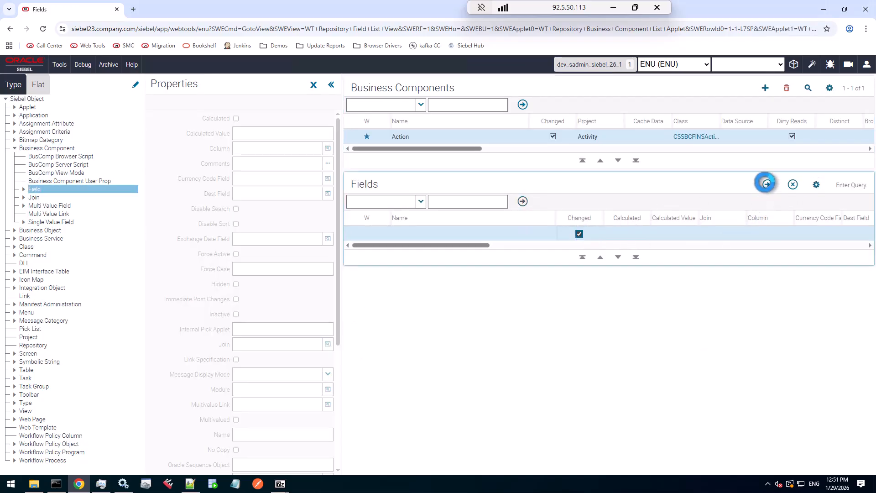
click(768, 185)
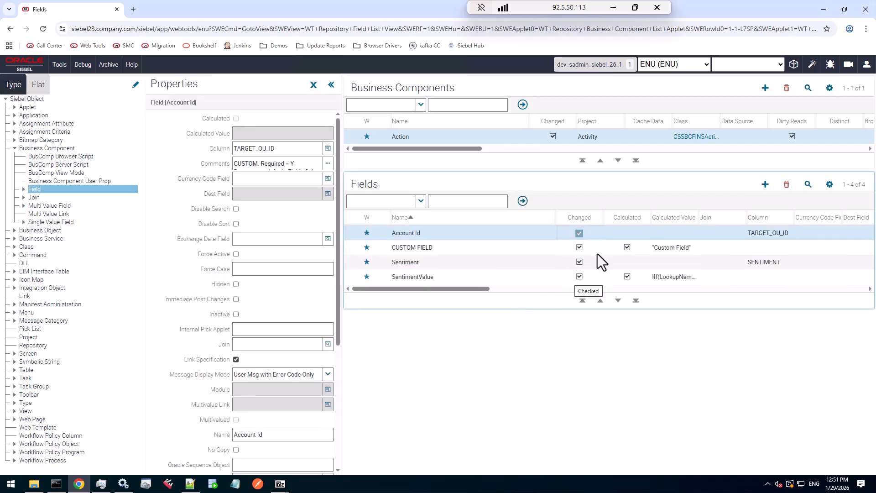
Inspect the changed fields' properties, including the Account Id comments and Required setting, and the Sentiment field
click(453, 246)
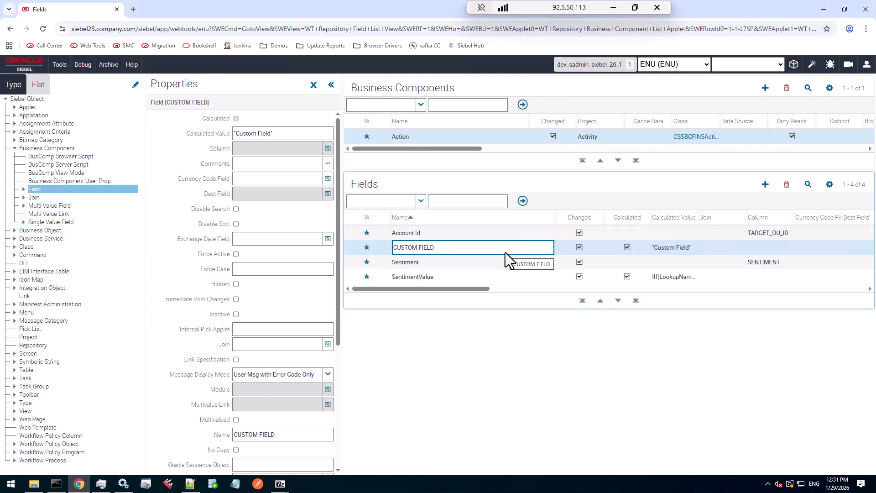
click(475, 234)
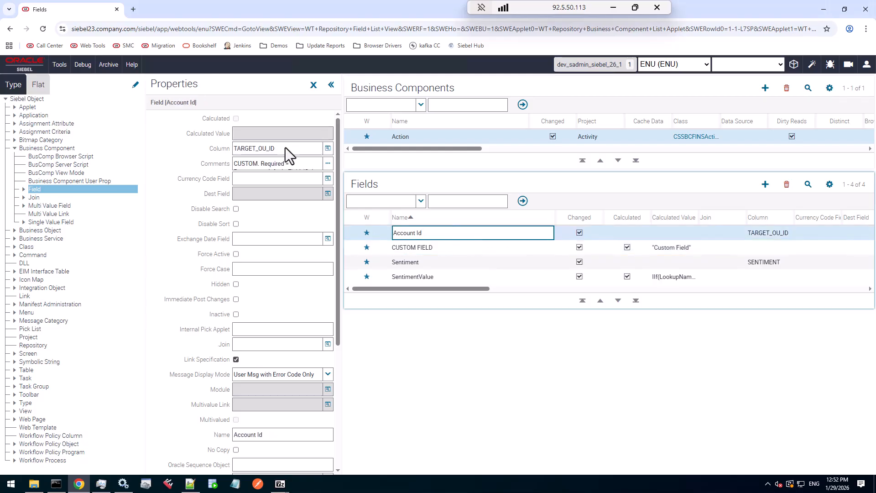
click(327, 163)
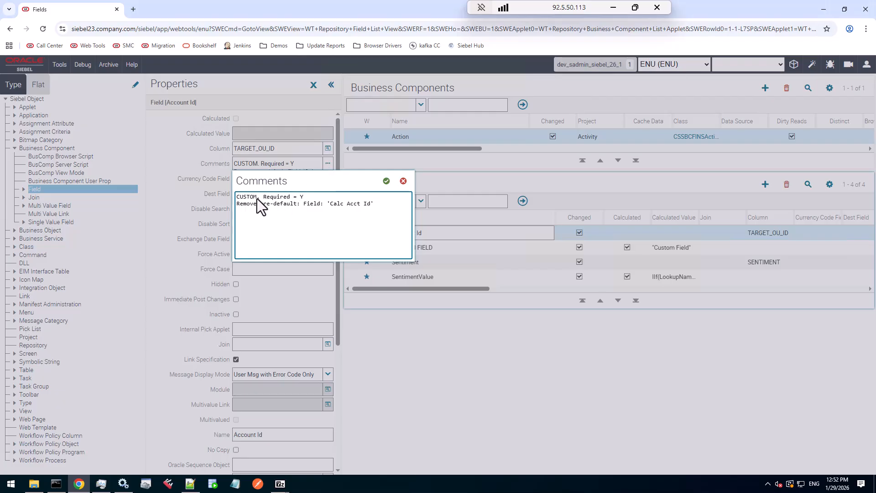
drag(263, 198, 366, 204)
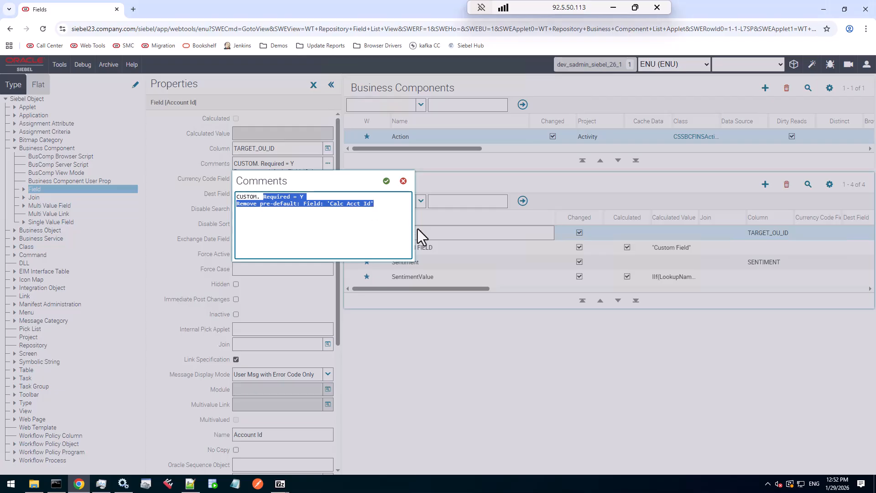
click(403, 182)
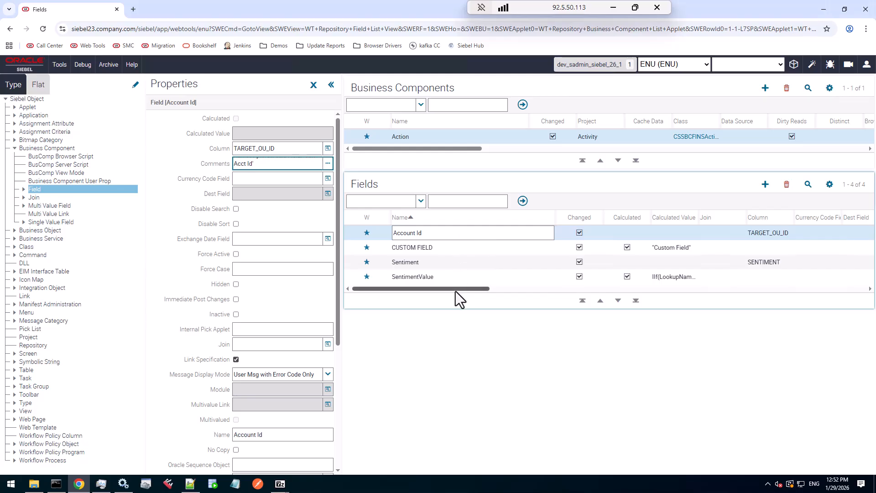
scroll(262, 357, down, 3)
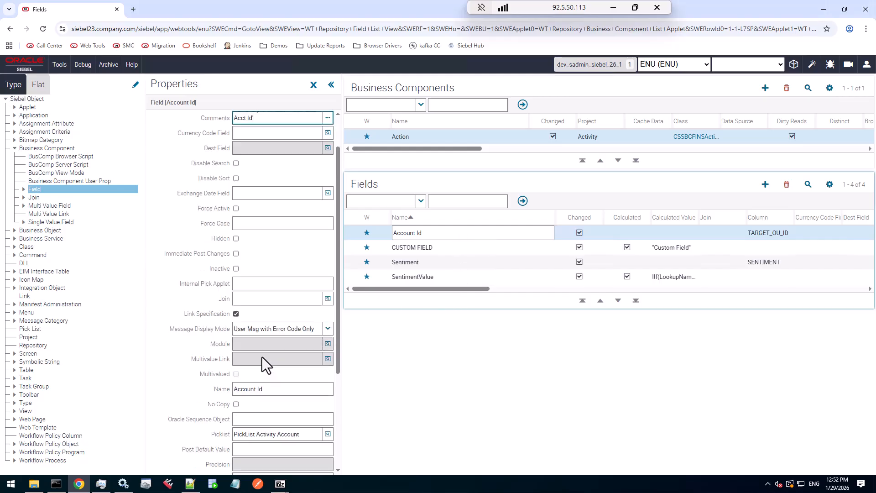
scroll(262, 357, down, 1)
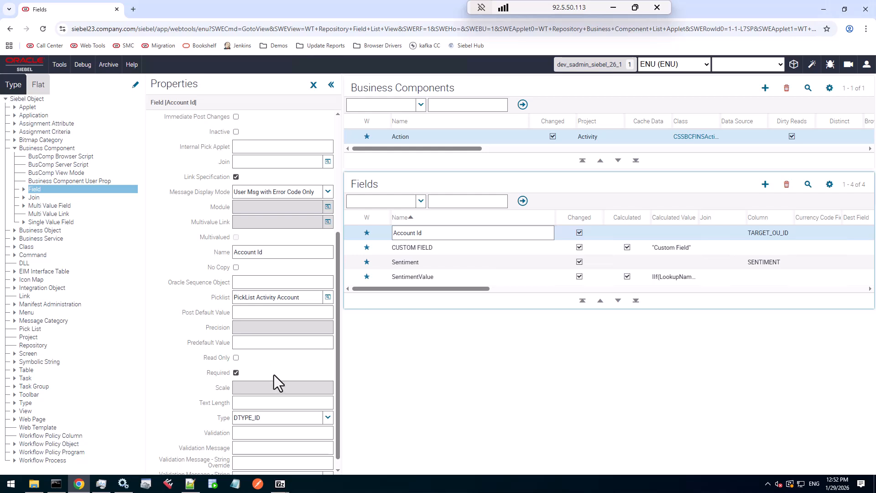
scroll(274, 374, down, 1)
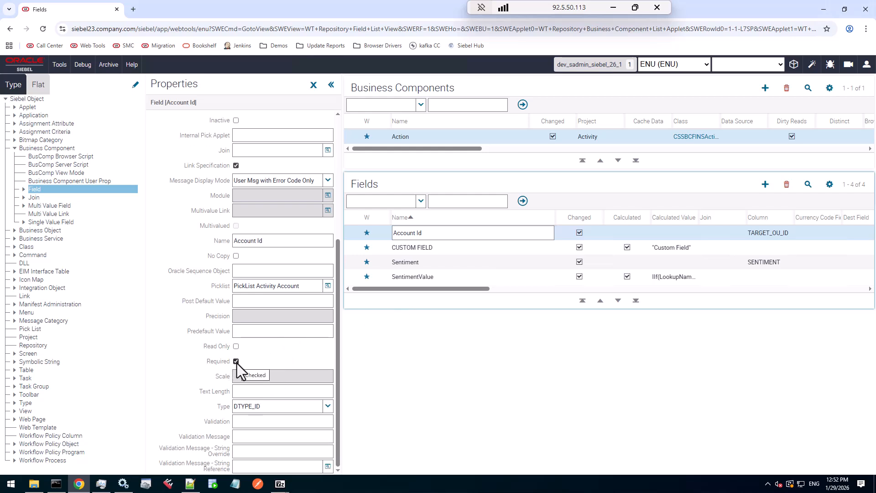
drag(337, 414, 339, 412)
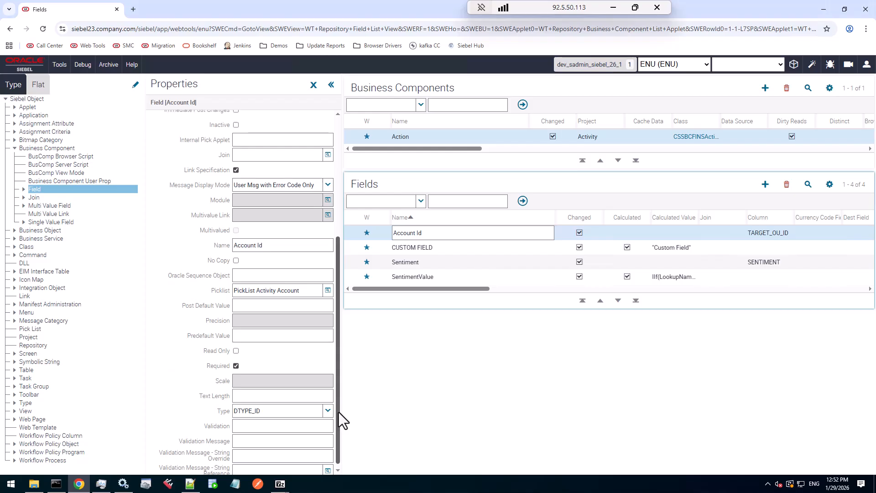
click(266, 337)
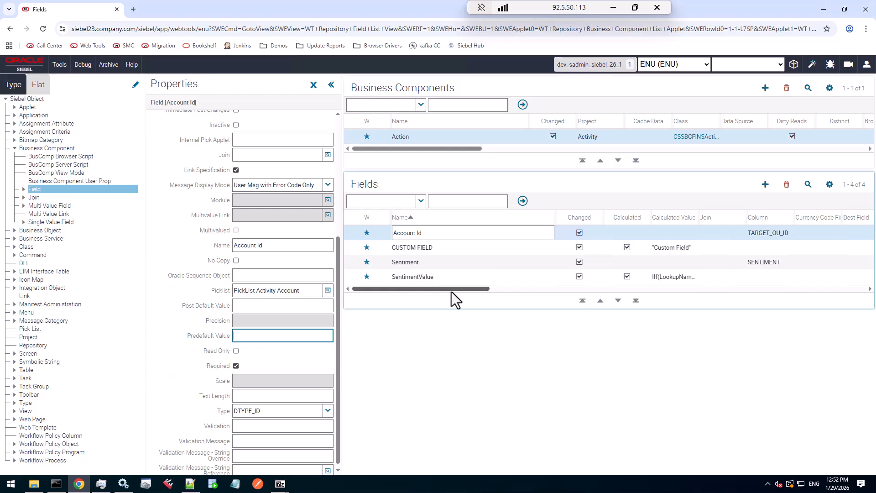
click(453, 264)
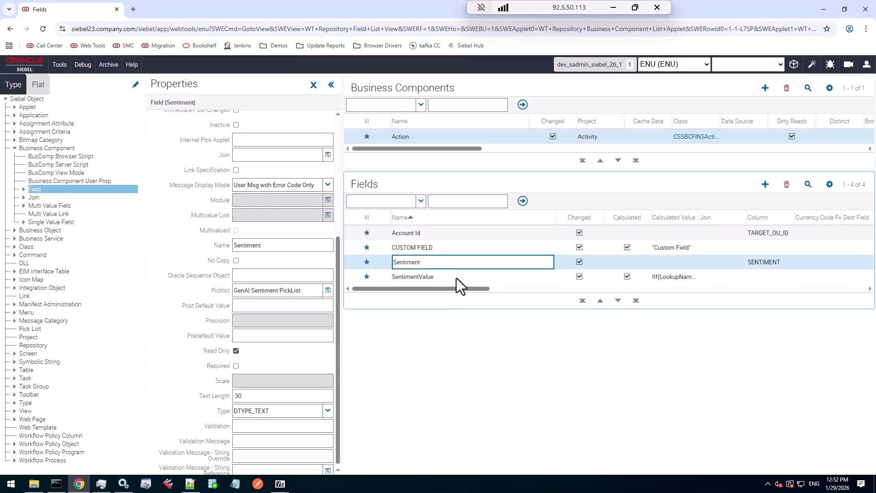
Select the SentimentValue field to review its properties, then close the Properties pane
ctrl+click(457, 278)
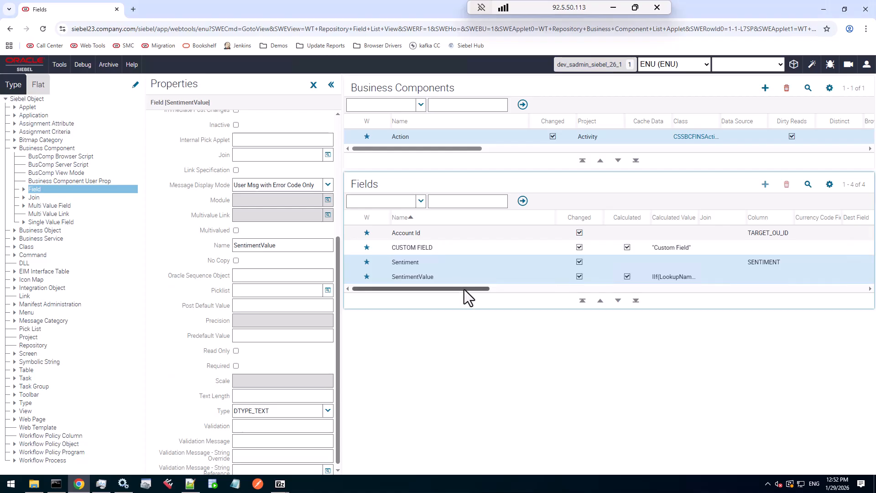
drag(464, 290, 383, 298)
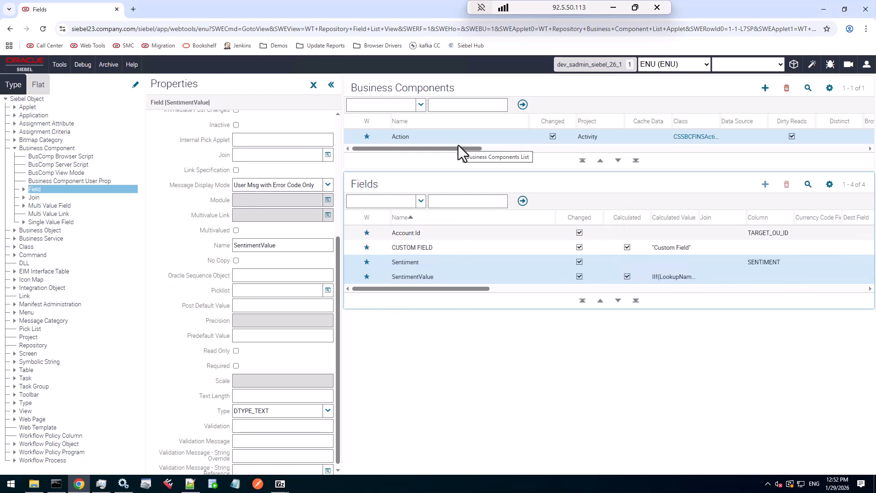
click(314, 85)
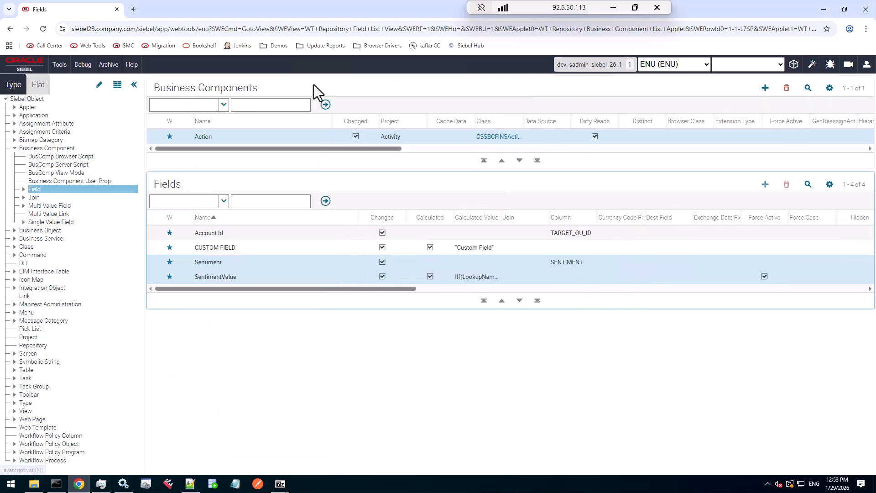
Open the Web Template object list and query for templates named CCFrameB*
click(15, 149)
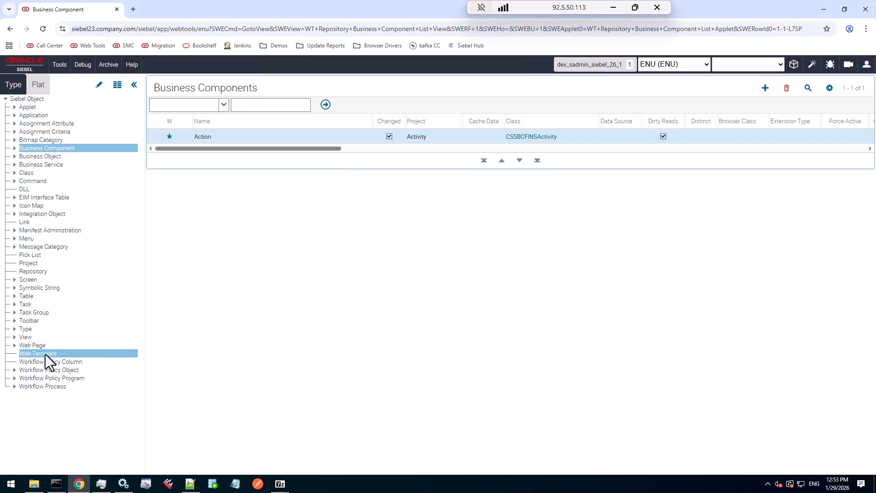
click(45, 354)
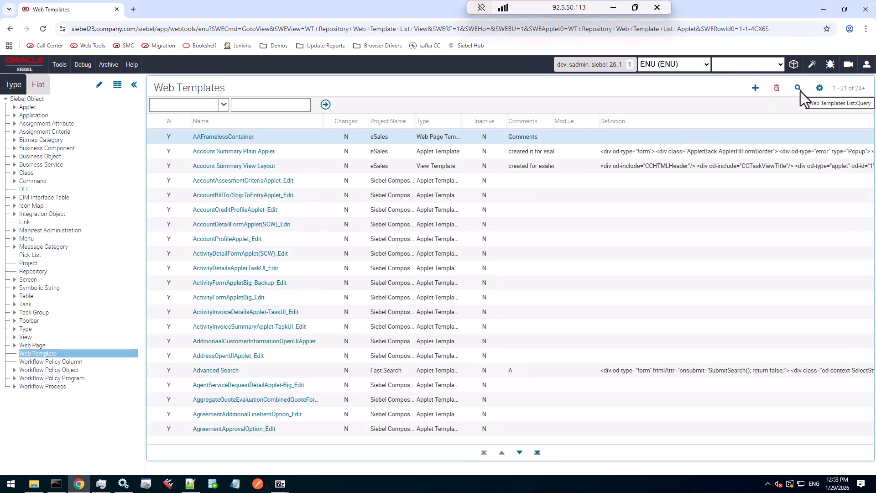
click(798, 88)
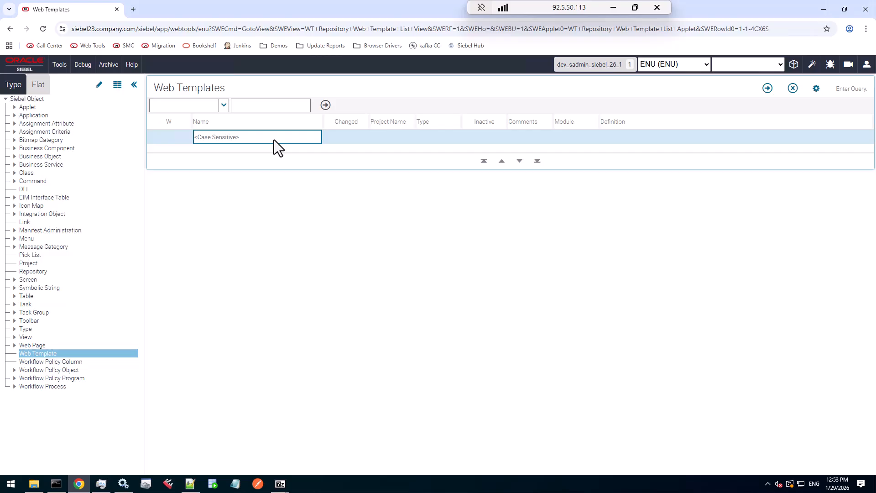
text(CCFrameB*)
key(Return)
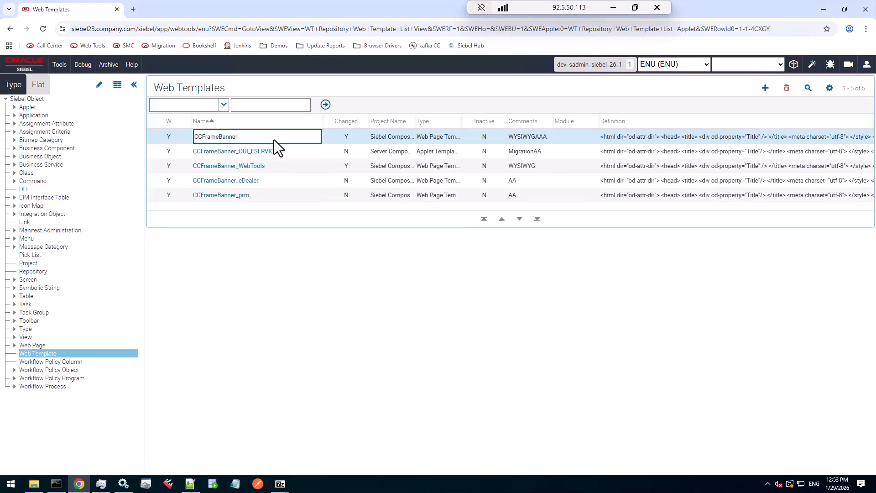
key(Tab)
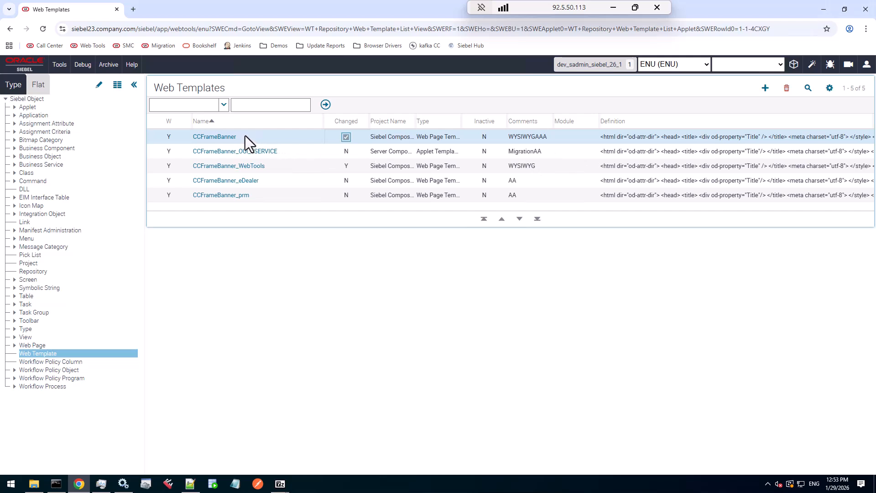
Open the CCFrameBanner template definition, search its HTML for cust, and return to the template list
click(217, 137)
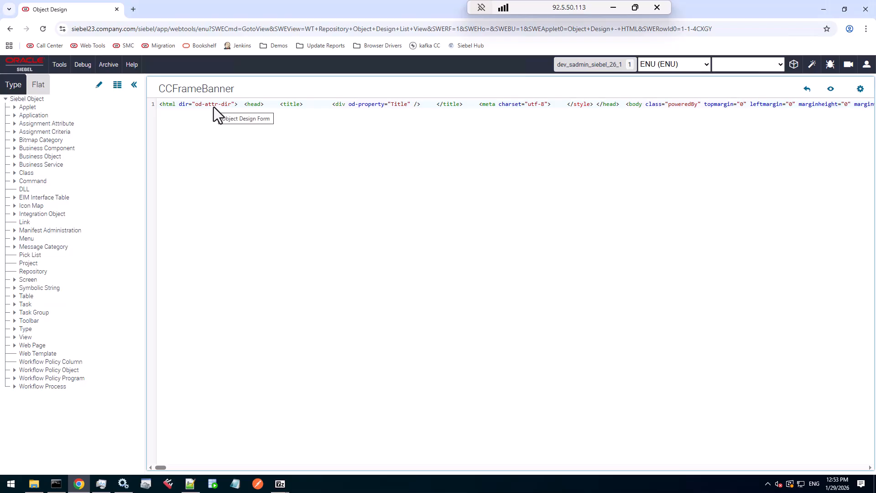
click(403, 107)
key(ctrl+f)
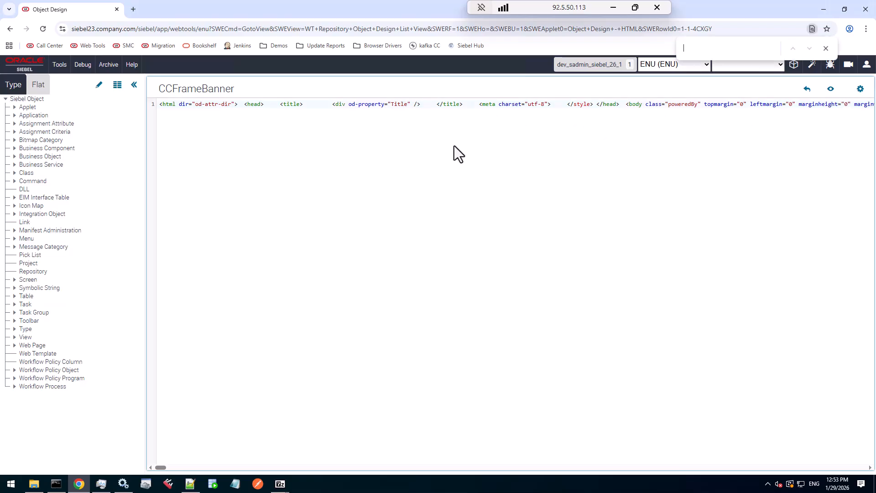
text(cust)
click(827, 48)
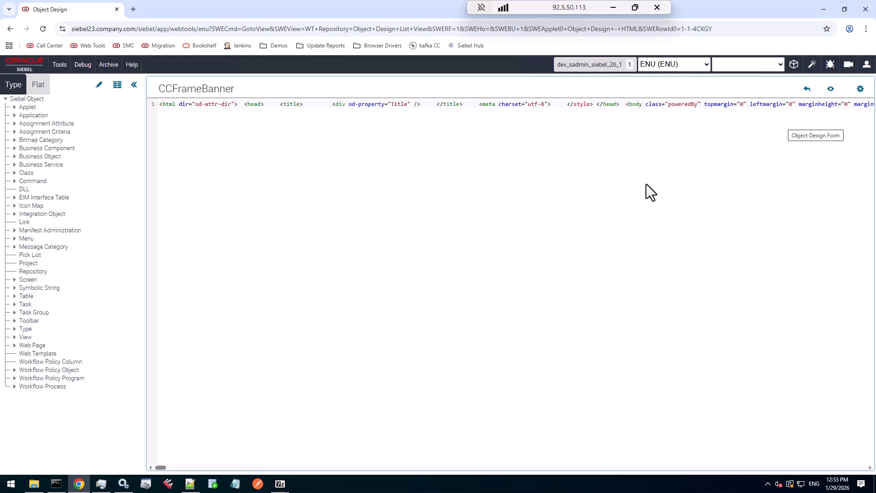
click(806, 89)
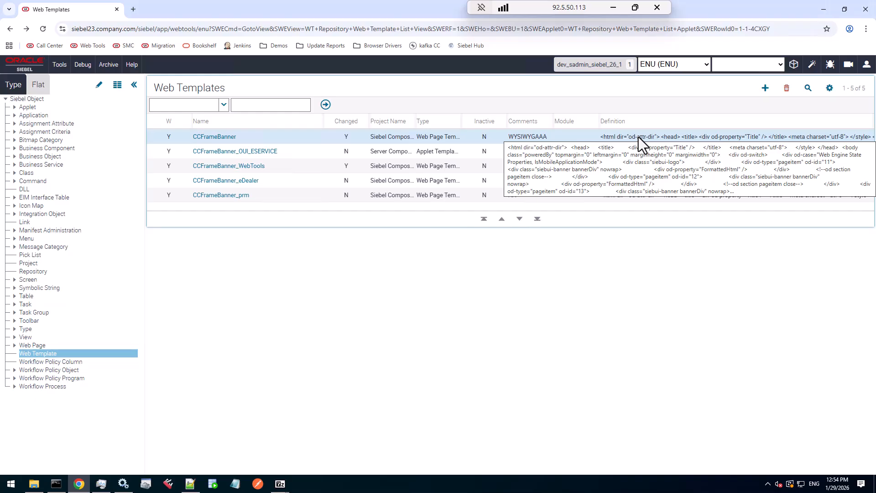
Open the Workflow Process object list and query for processes named Dyn*
click(280, 136)
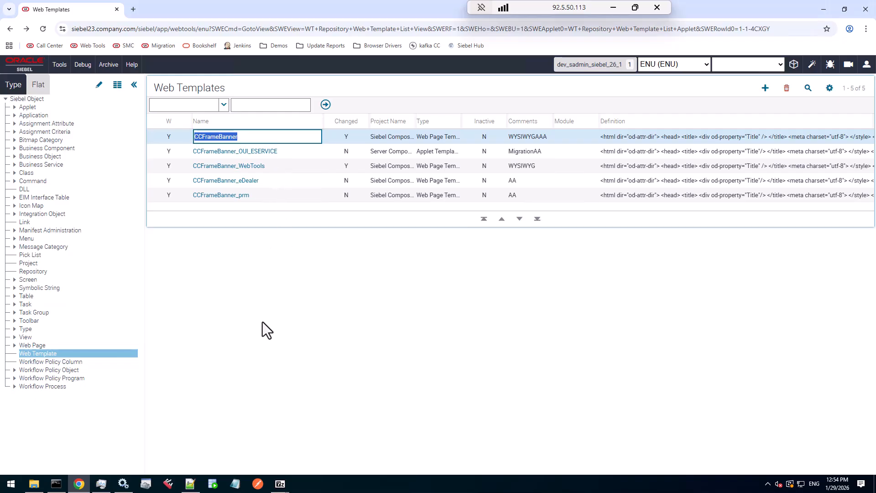
click(62, 387)
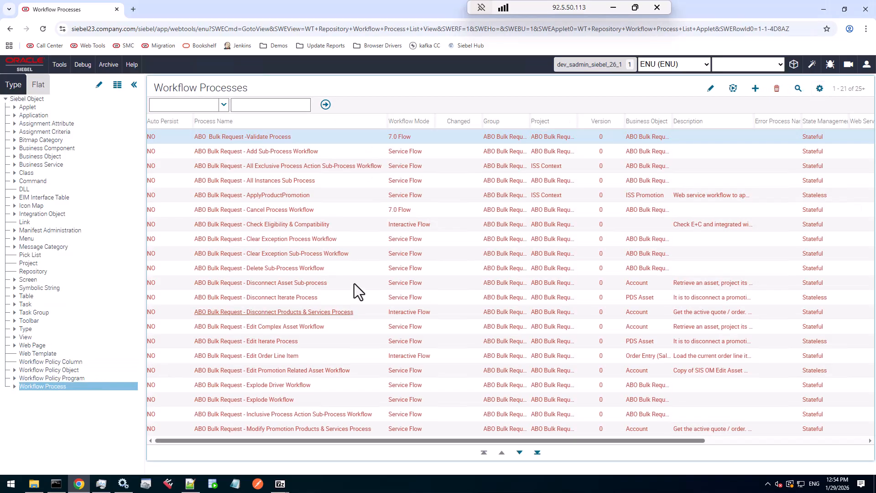
click(798, 89)
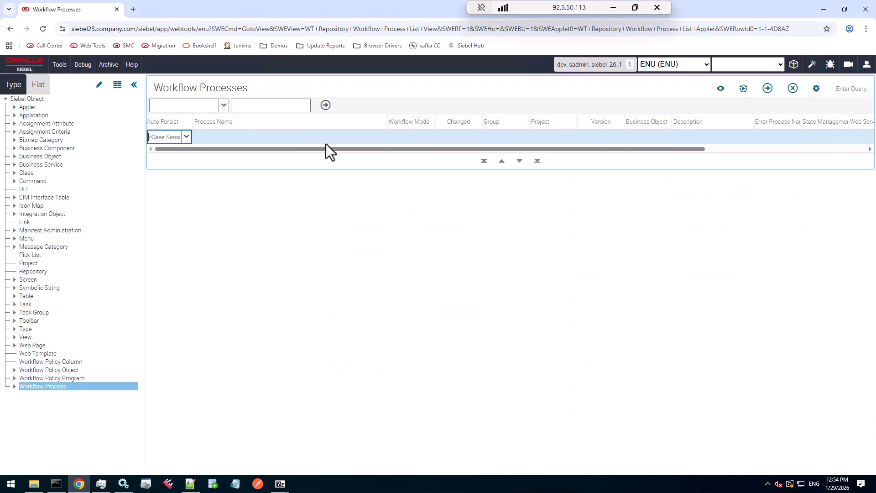
click(319, 138)
text(Dyn)
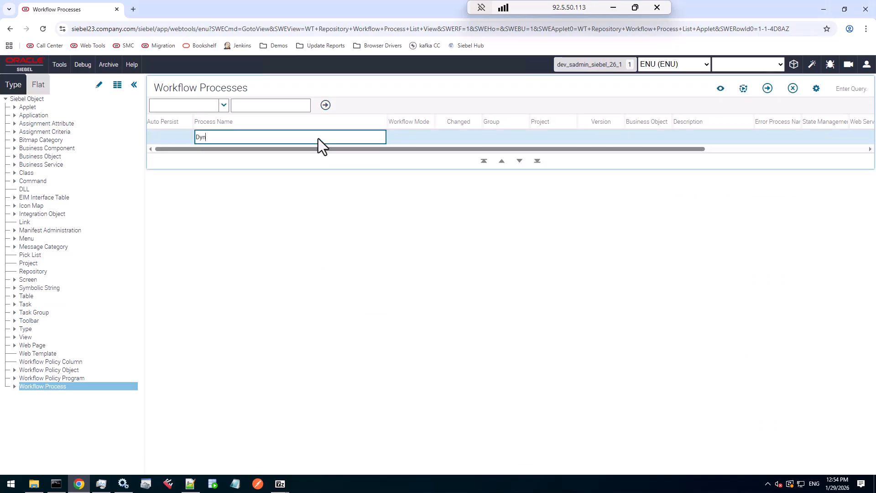
text(*)
key(Return)
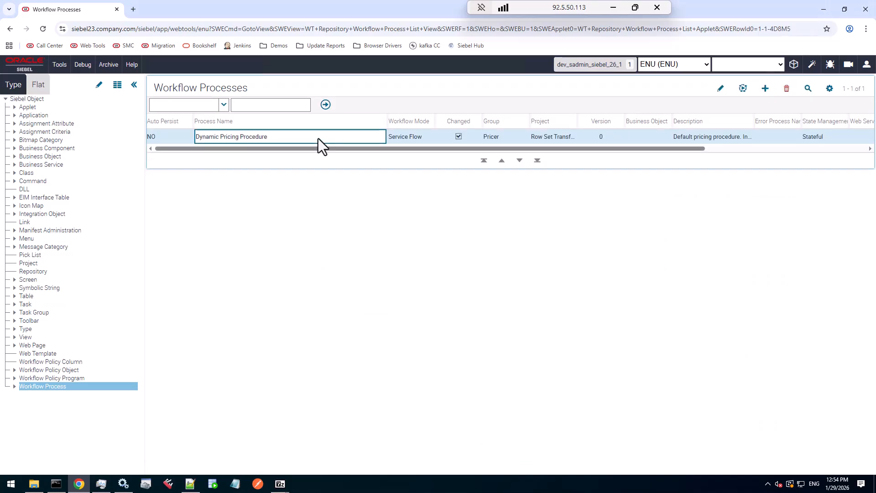
key(Tab)
Open Dynamic Pricing Procedure in the Workflow Designer and reposition the Decision Point 0 and Custom BS steps slightly
click(225, 139)
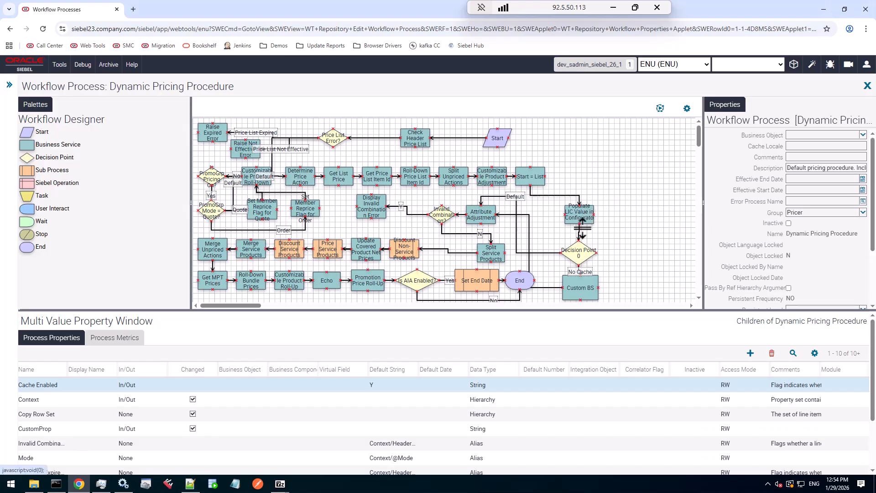
drag(580, 250, 599, 250)
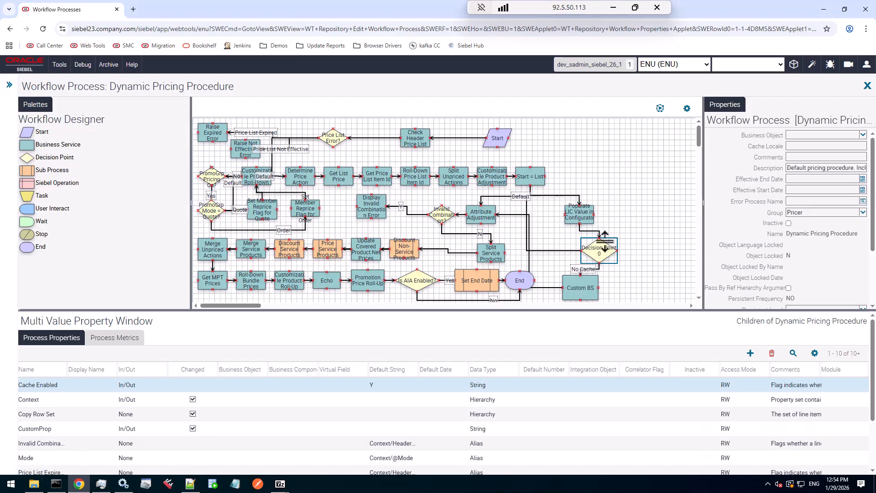
click(604, 243)
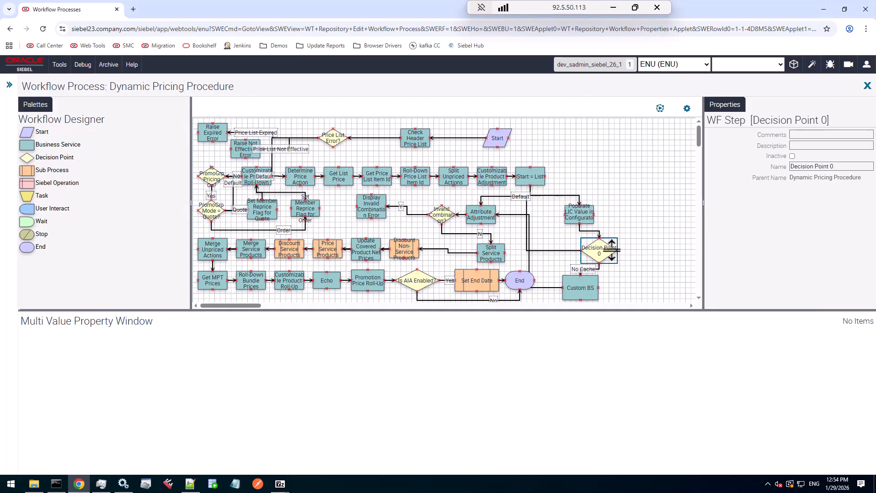
drag(582, 275, 613, 285)
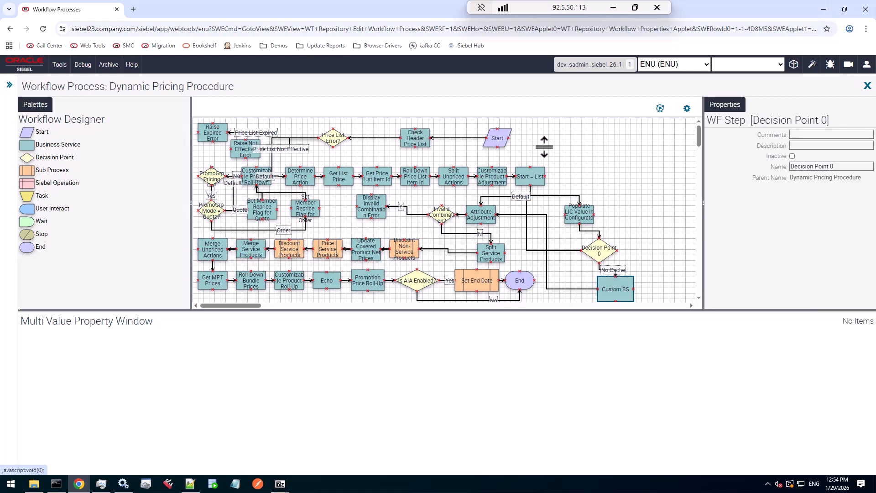
Inspect the Check Header Price List step's input arguments, including the Search Specification value and its CUSTOM comment
click(412, 141)
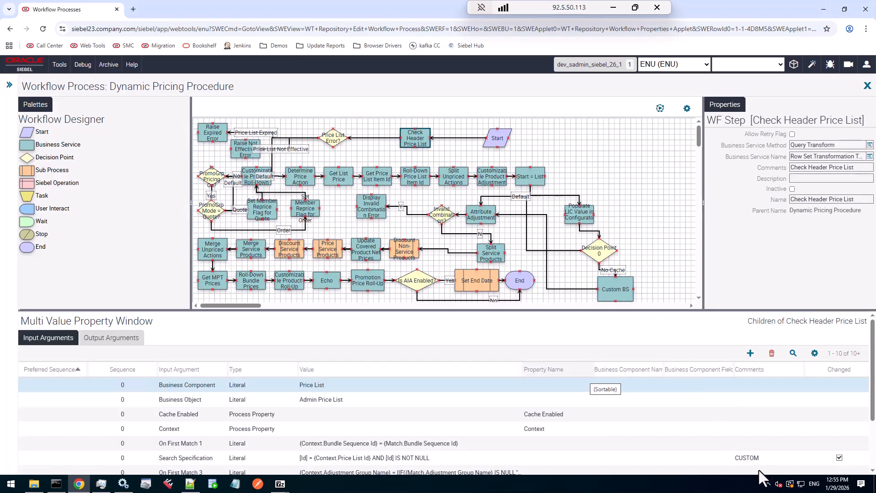
click(761, 461)
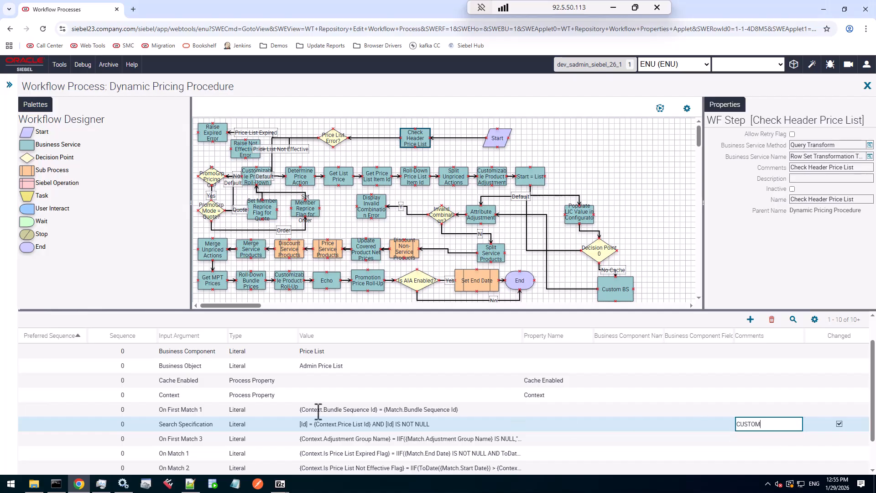
scroll(318, 412, up, 1)
scroll(318, 412, down, 2)
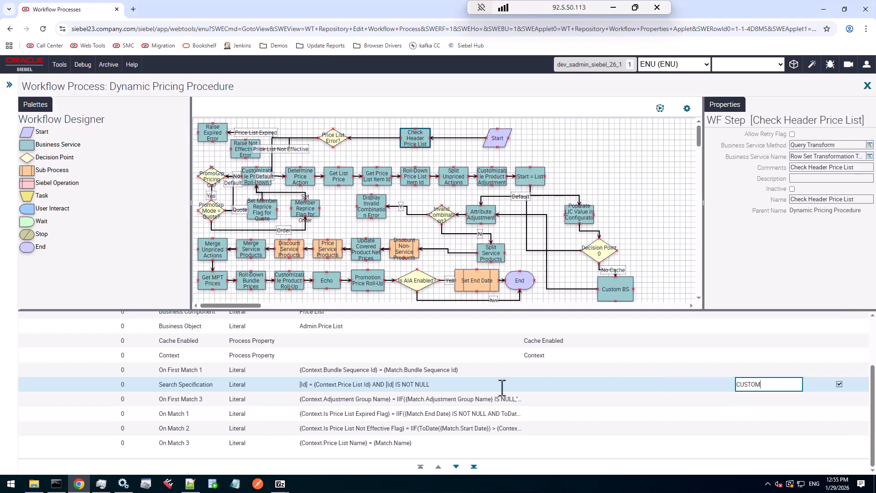
click(449, 385)
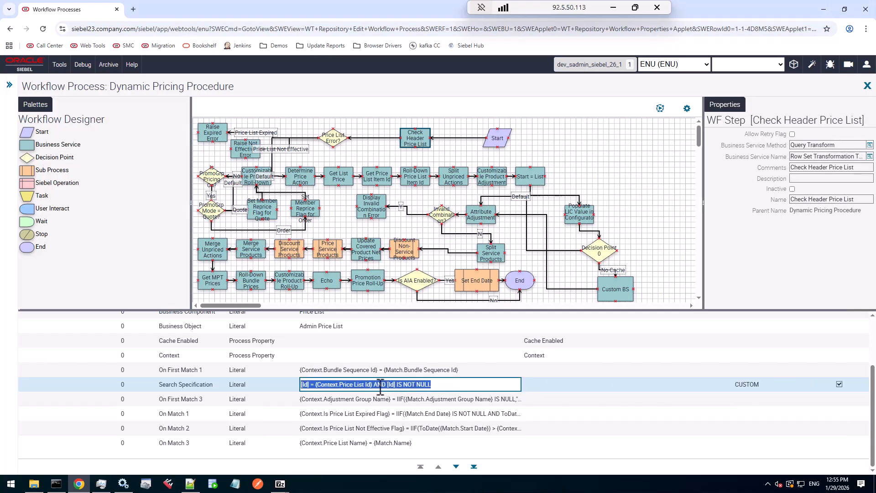
drag(374, 385, 444, 386)
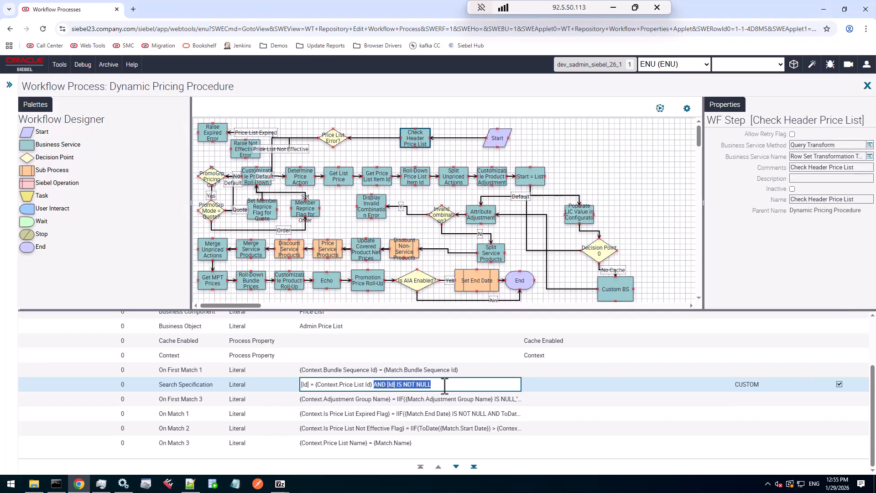
click(750, 384)
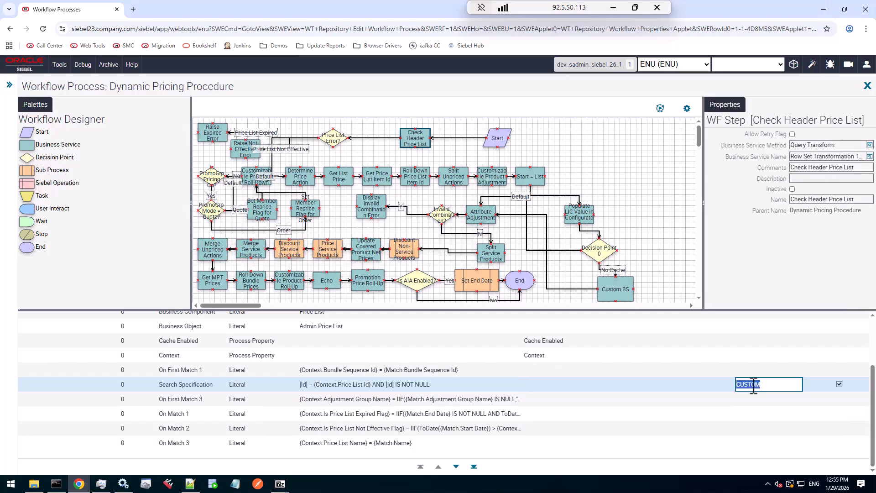
scroll(851, 392, up, 2)
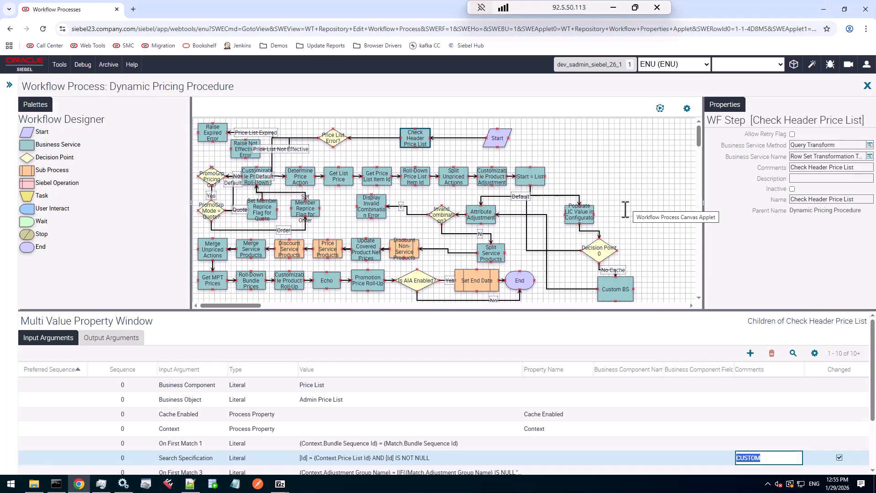
Inspect the Connector 4 branch and Decision Point 0 properties, then close the Workflow Designer
click(597, 230)
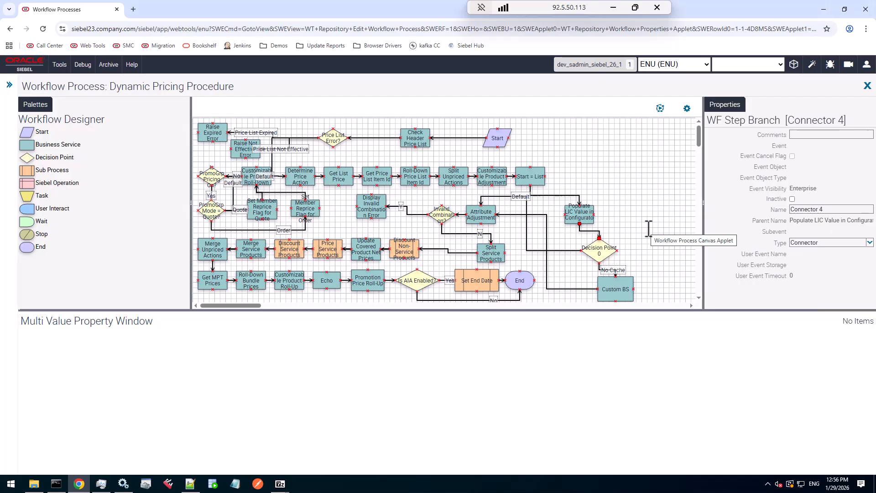
click(597, 250)
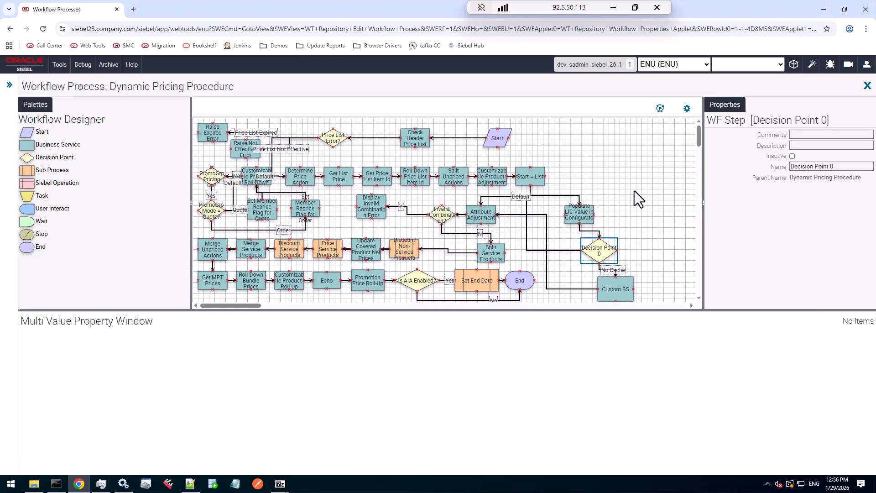
click(867, 86)
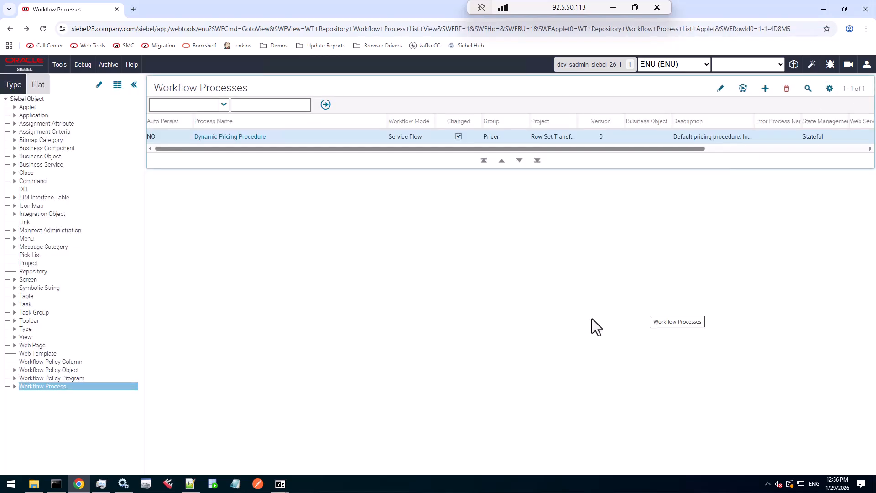
Open the Workspaces dashboard and review the versions of the int_siebel_update_1 and int_ru2601 workspaces
click(793, 66)
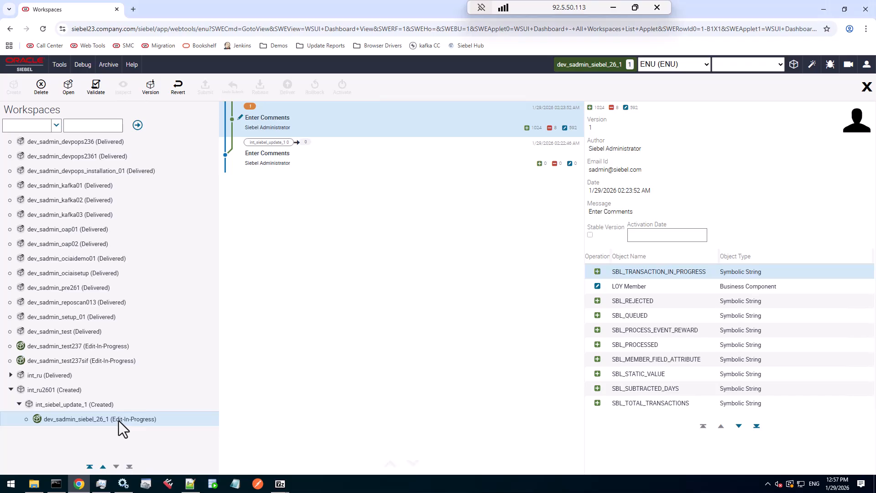
click(90, 404)
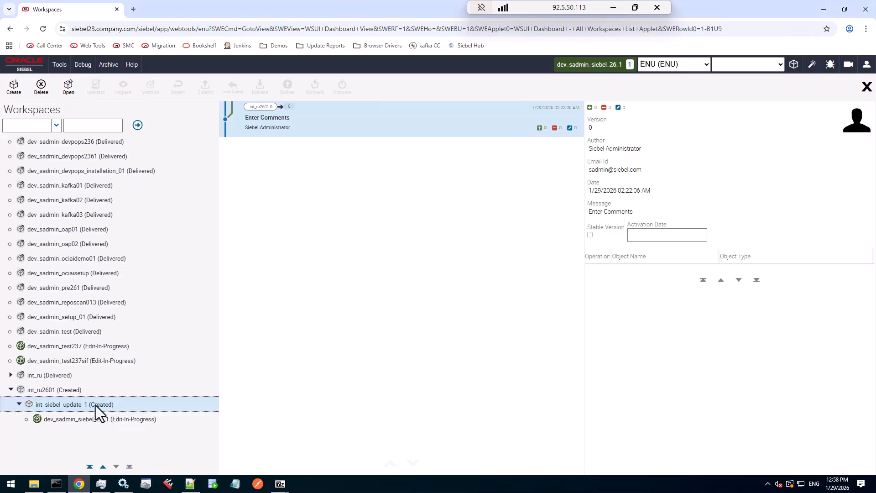
click(70, 390)
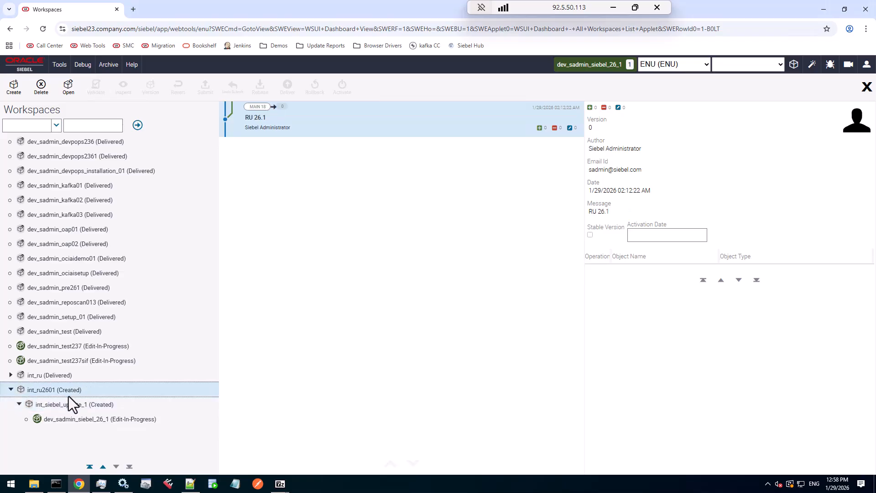
click(98, 409)
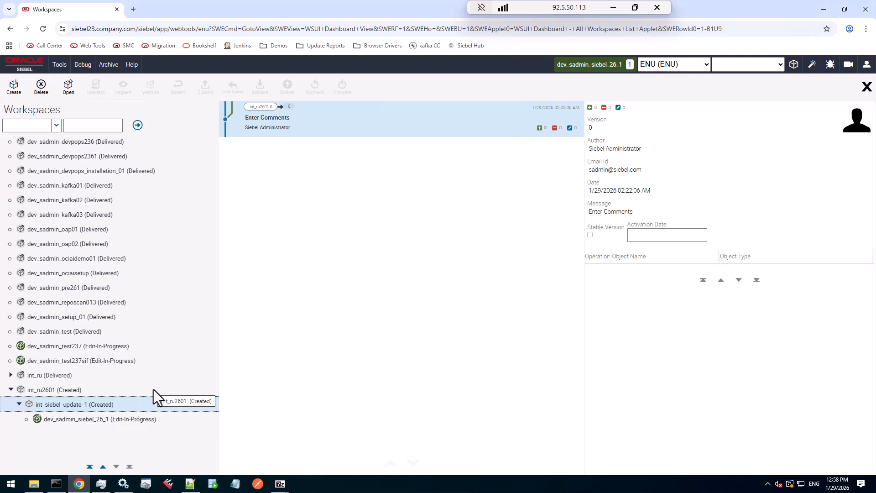
Select the dev_sadmin_siebel_26_1 workspace and start creating a new version of it
click(137, 419)
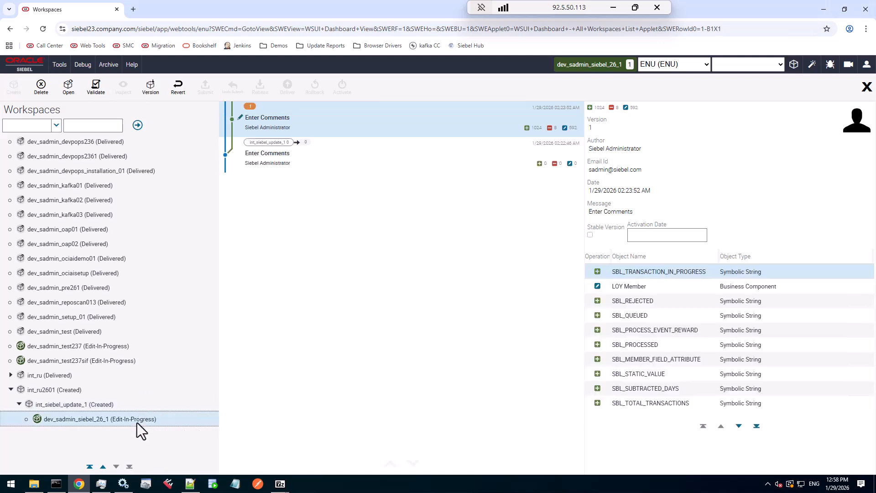
click(151, 87)
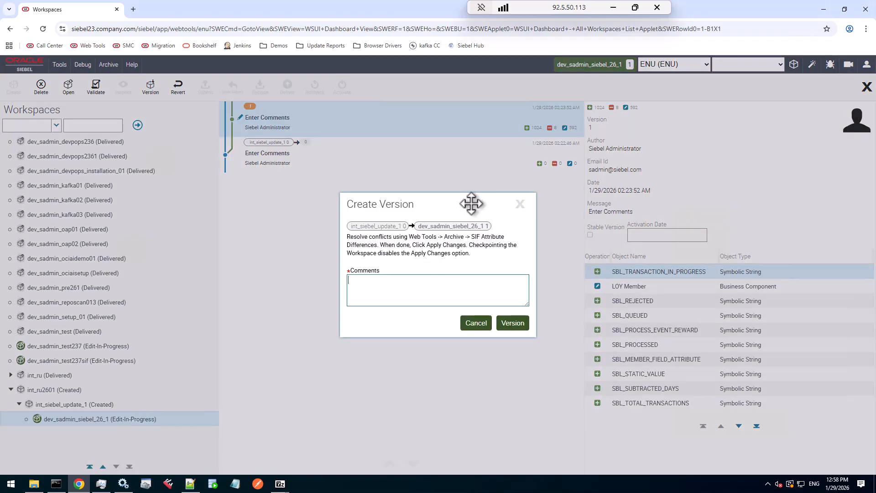